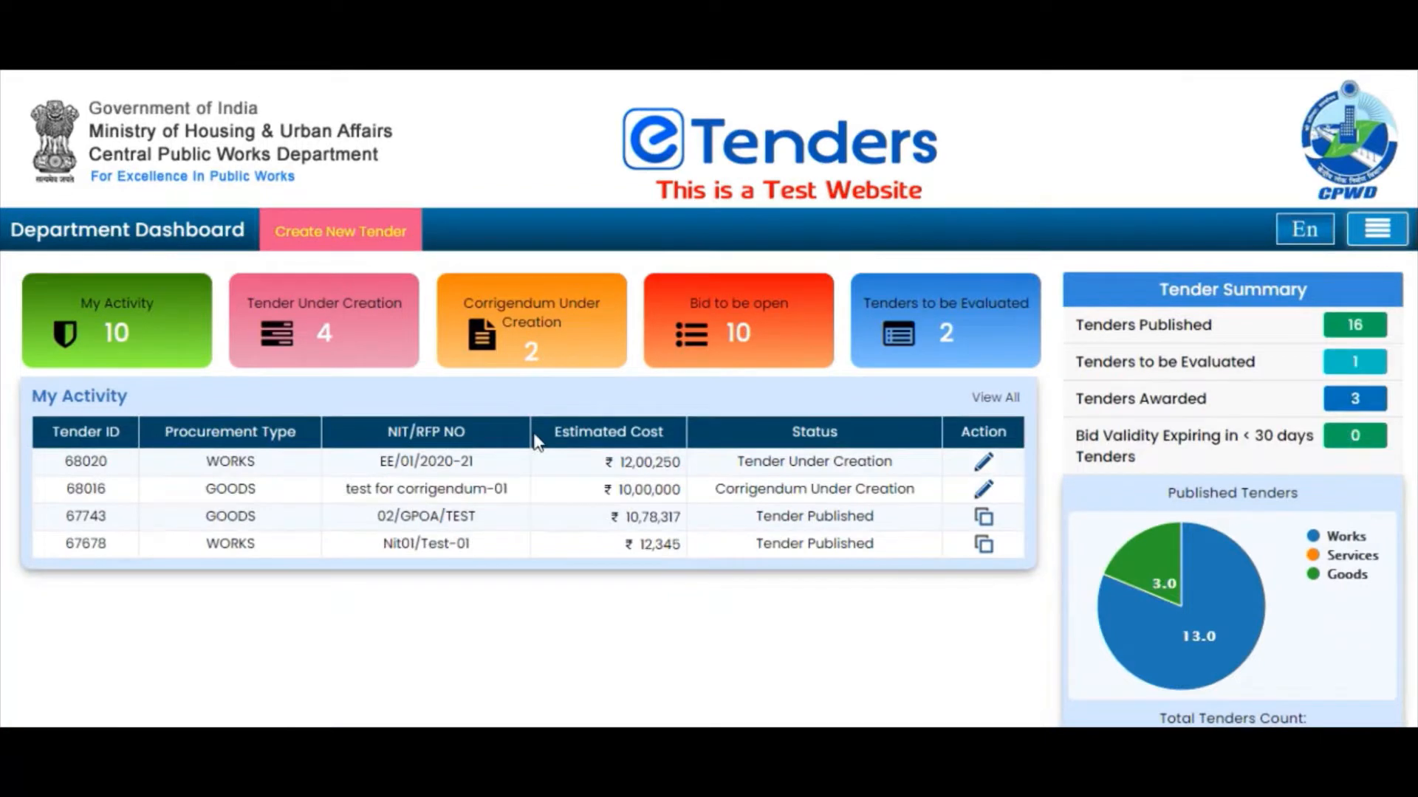
Create a new tender and enter EE/HYD/01-2020-21 as its NIT/RFP number.
left_click(352, 235)
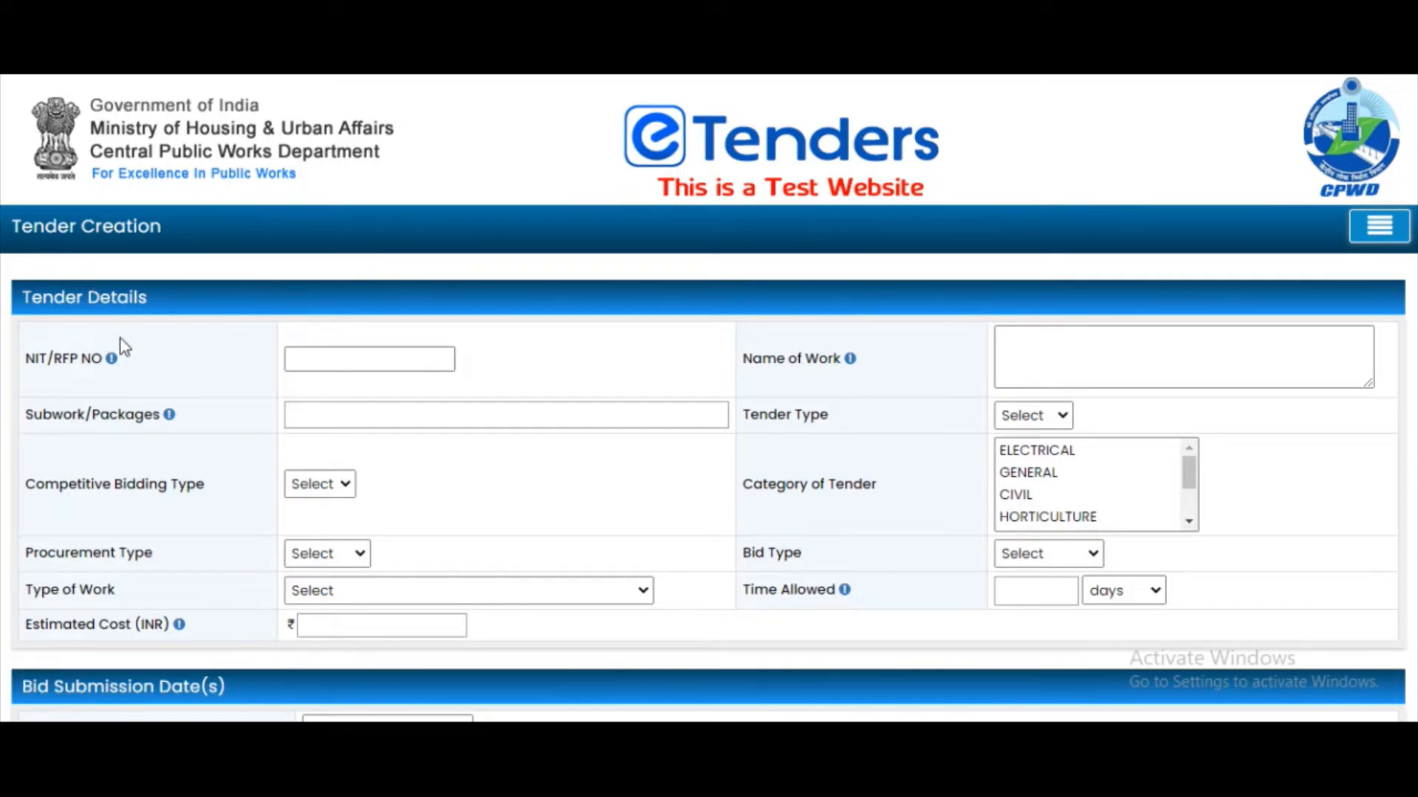
mouse_move(115, 365)
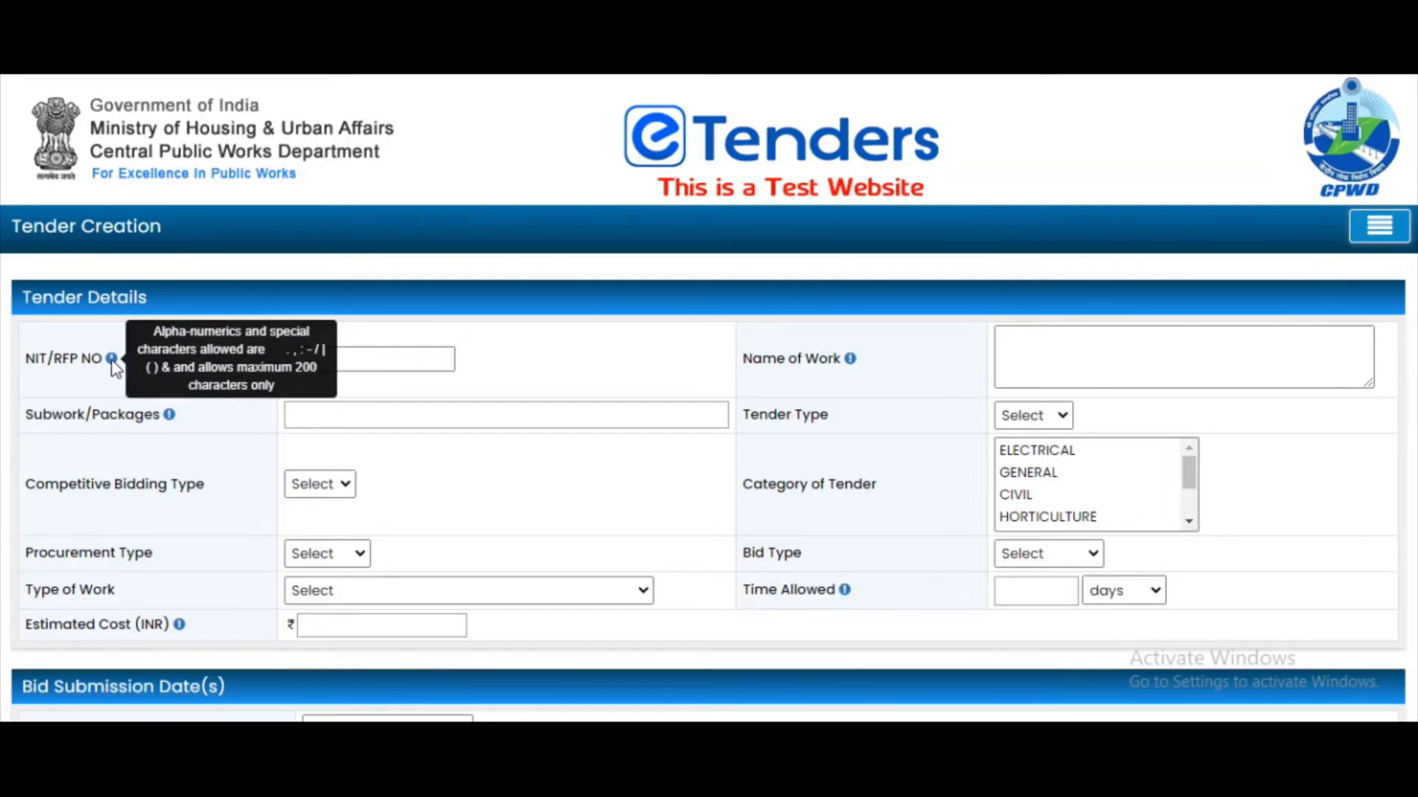
left_click(383, 355)
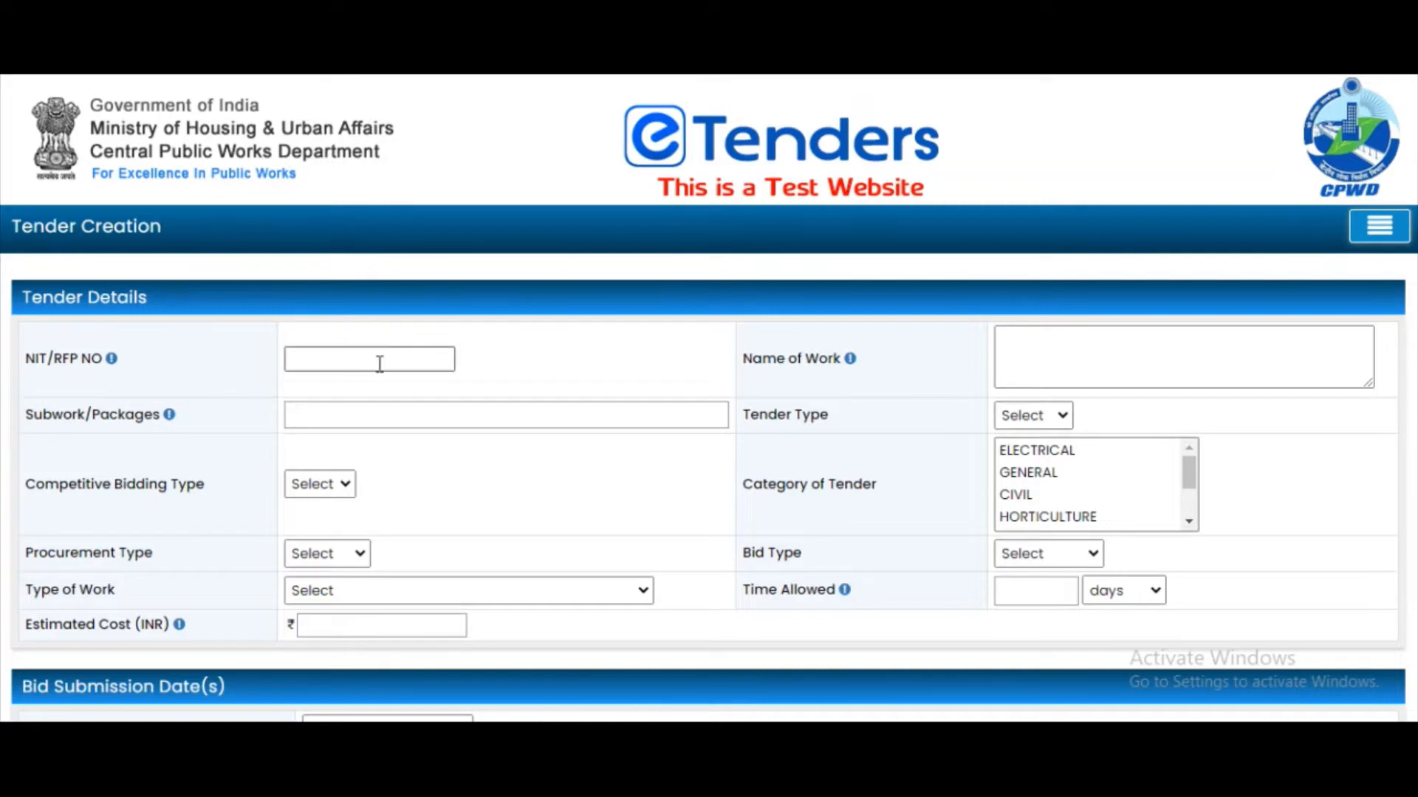
left_click(342, 355)
type("EE/H")
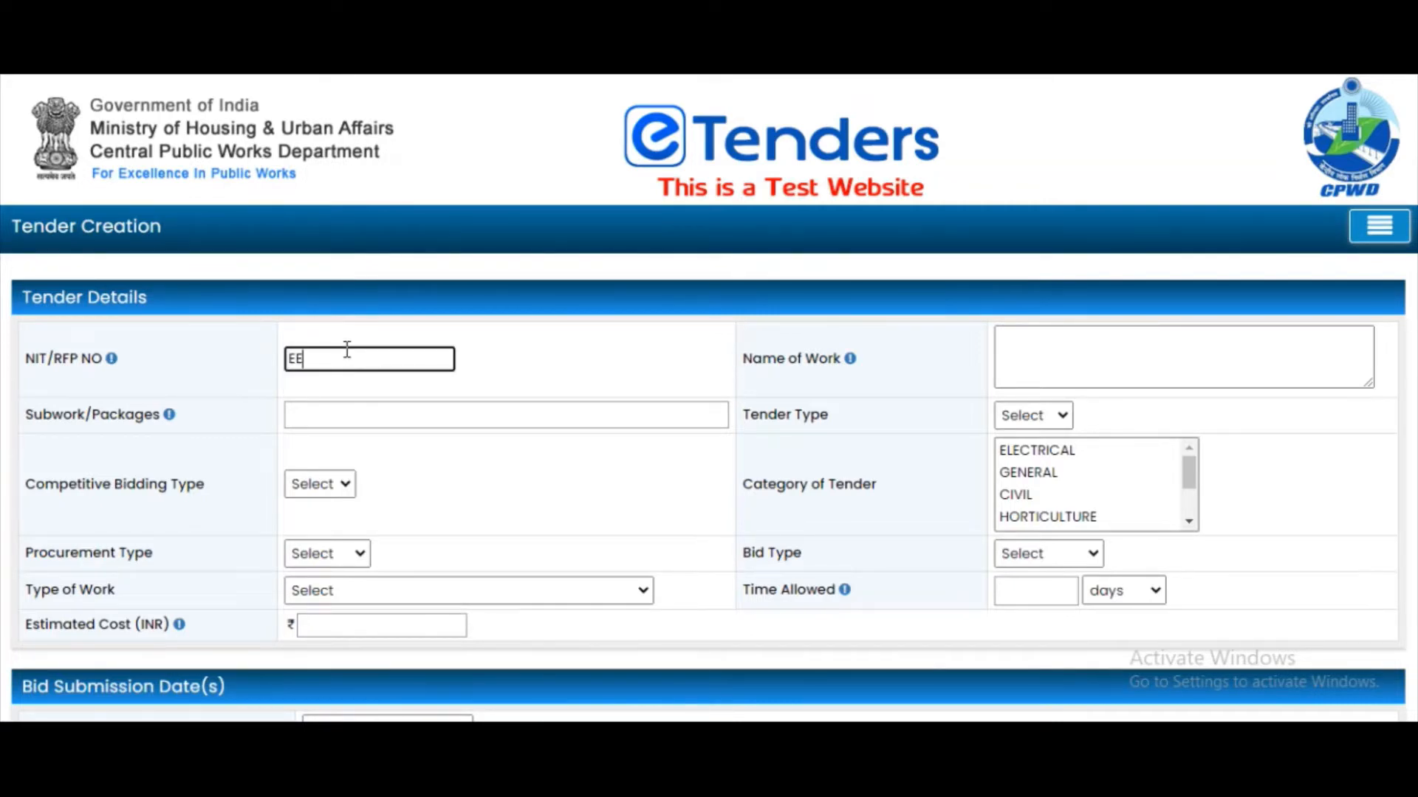
type("YD/01-2020-21")
key("Tab")
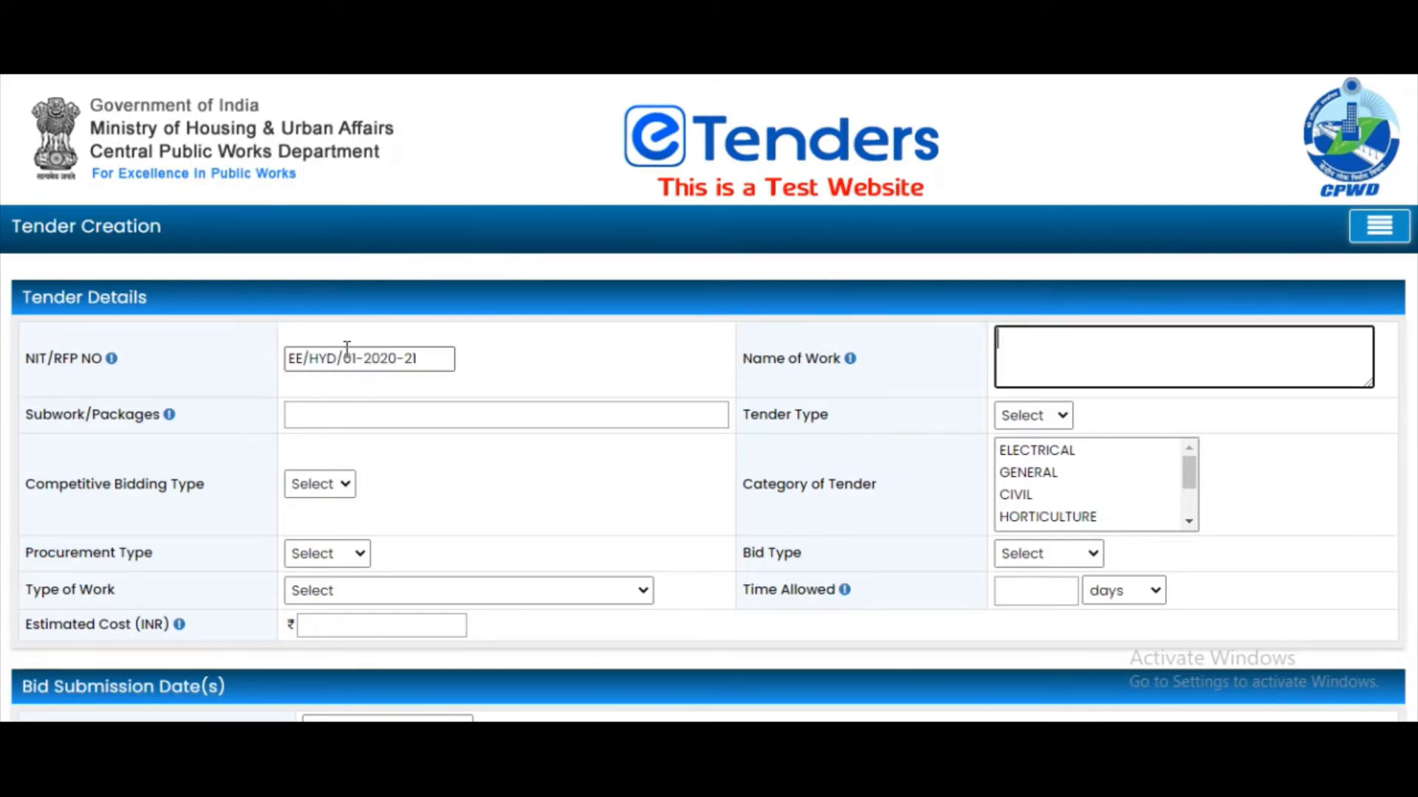
Enter "Construction of office building" as the name of work.
type("Construction of")
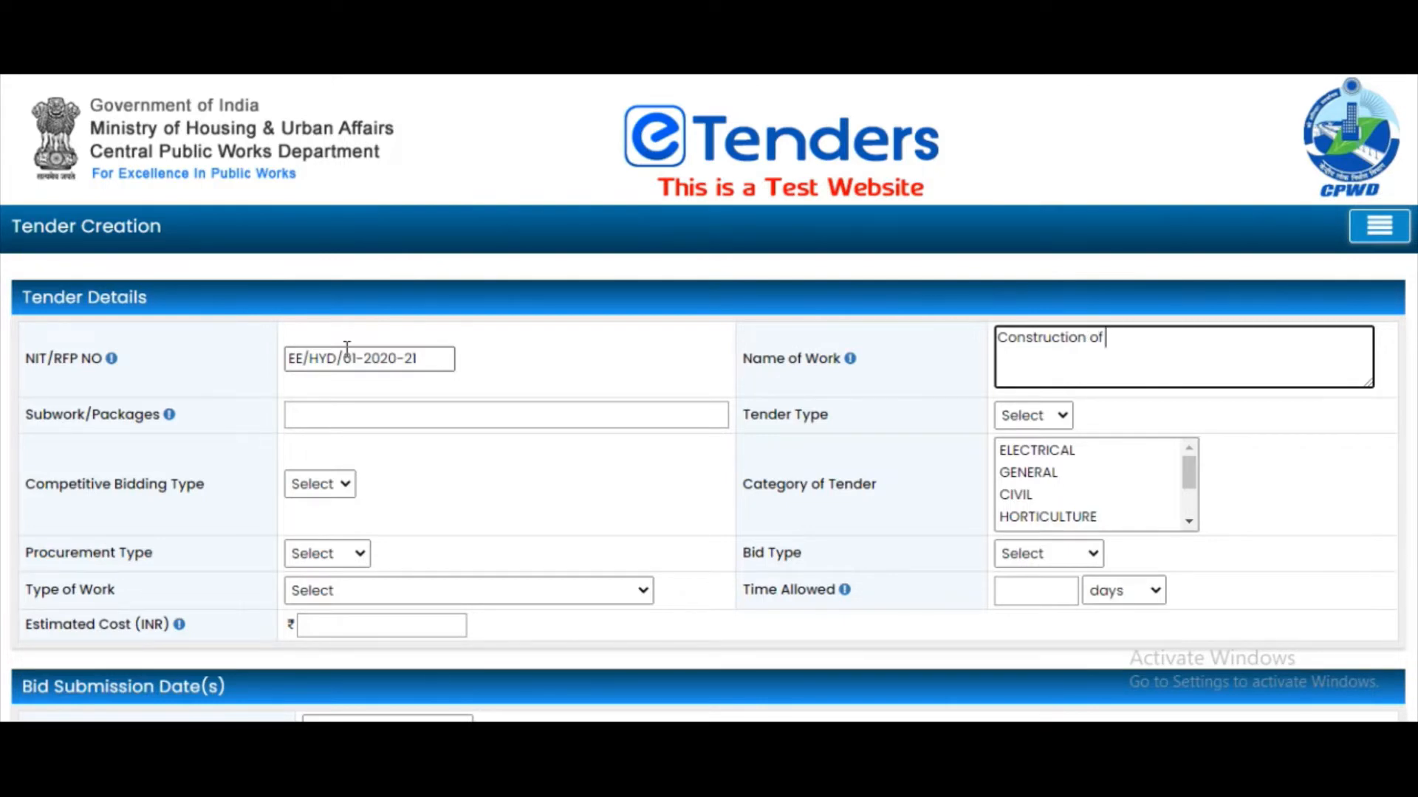
type("office building")
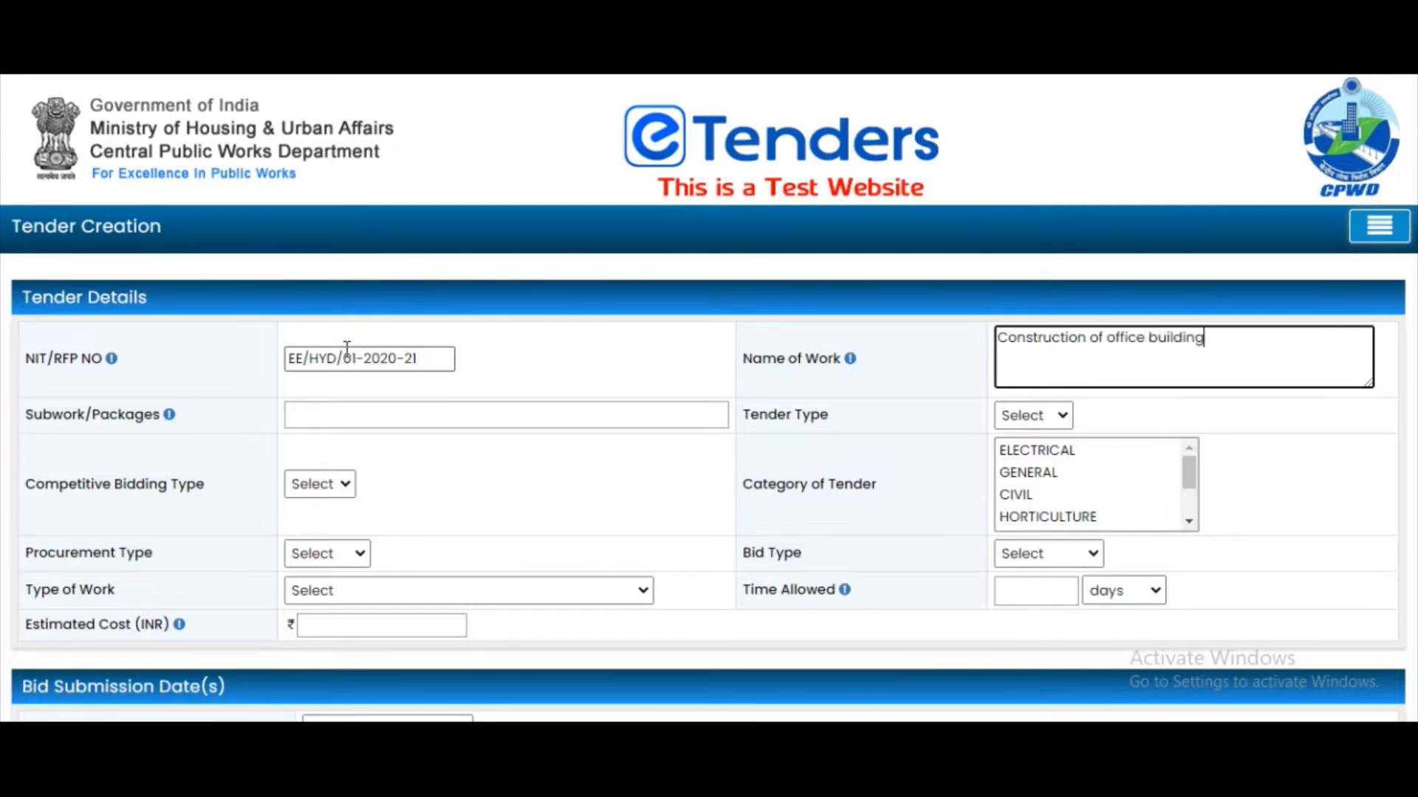
key("Tab")
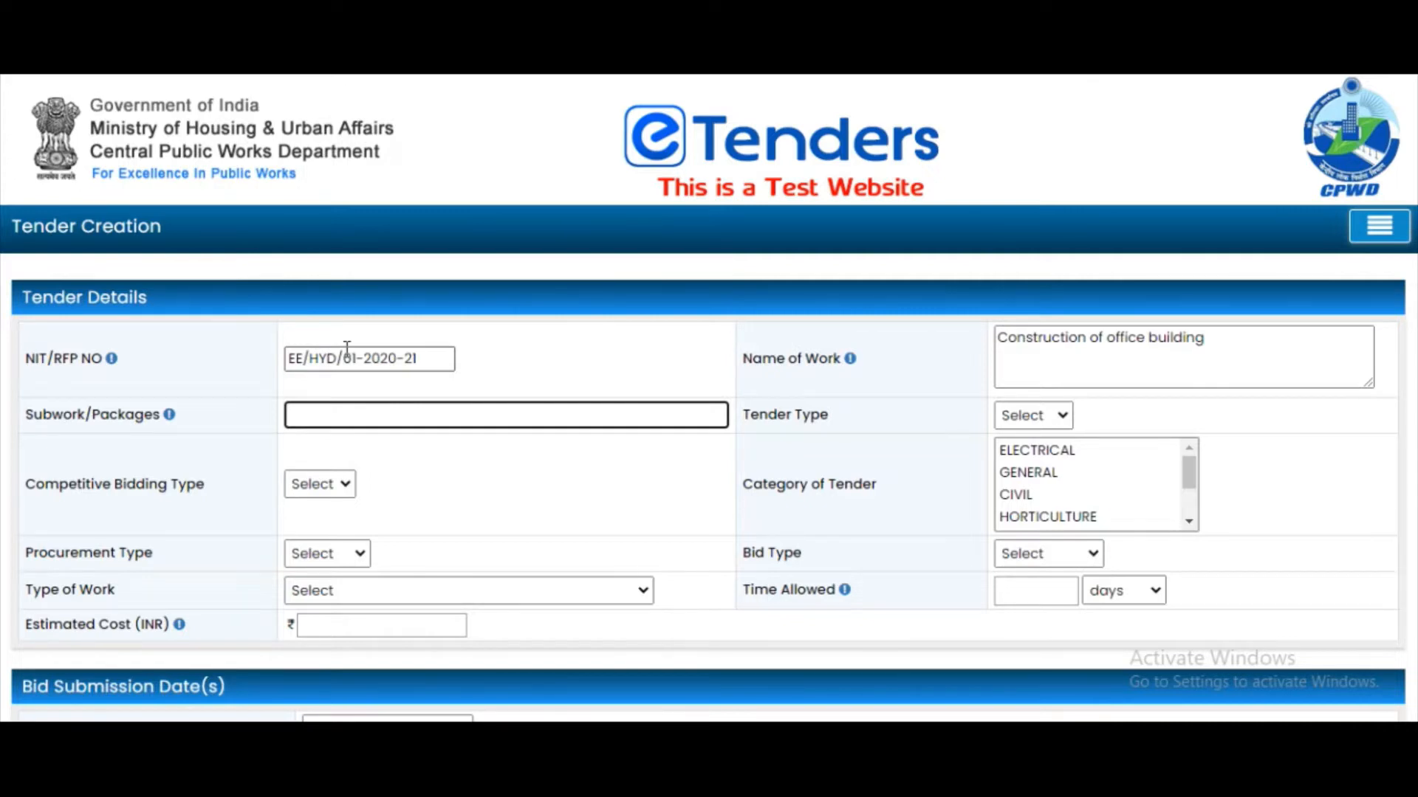
Leave the subwork/packages entry empty and set the tender type to Open and the competitive bidding type to NCB.
key("Tab")
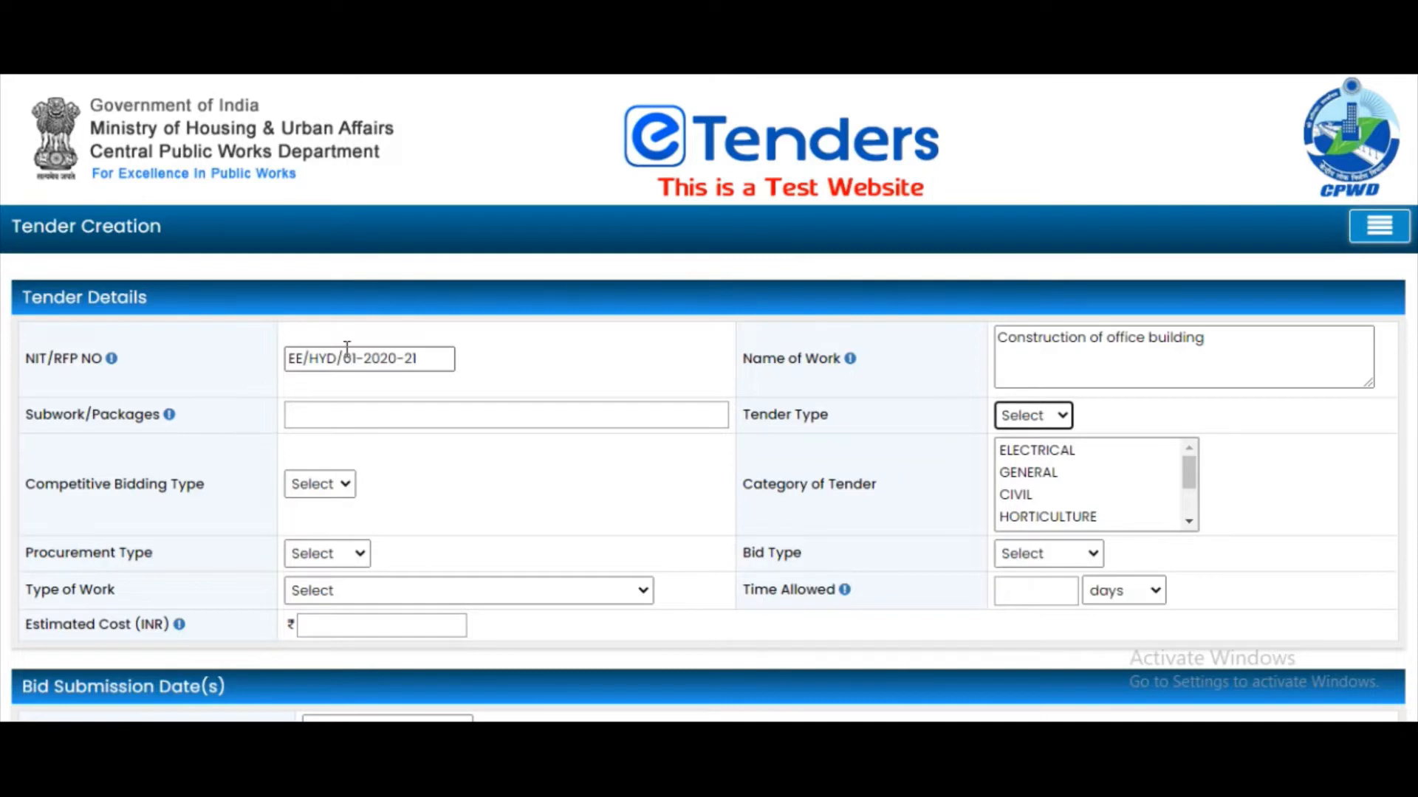
key("Down")
left_click(1065, 417)
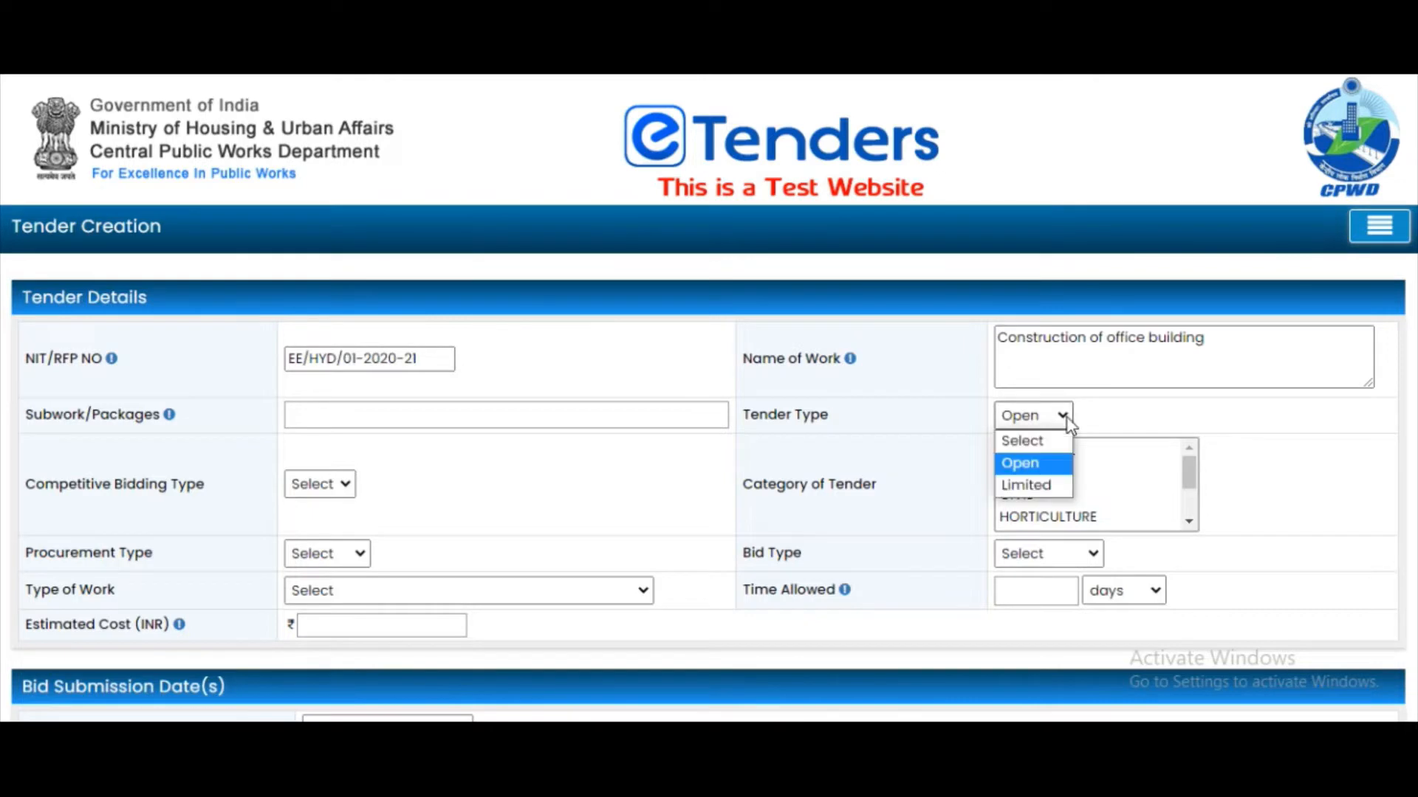
left_click(1037, 465)
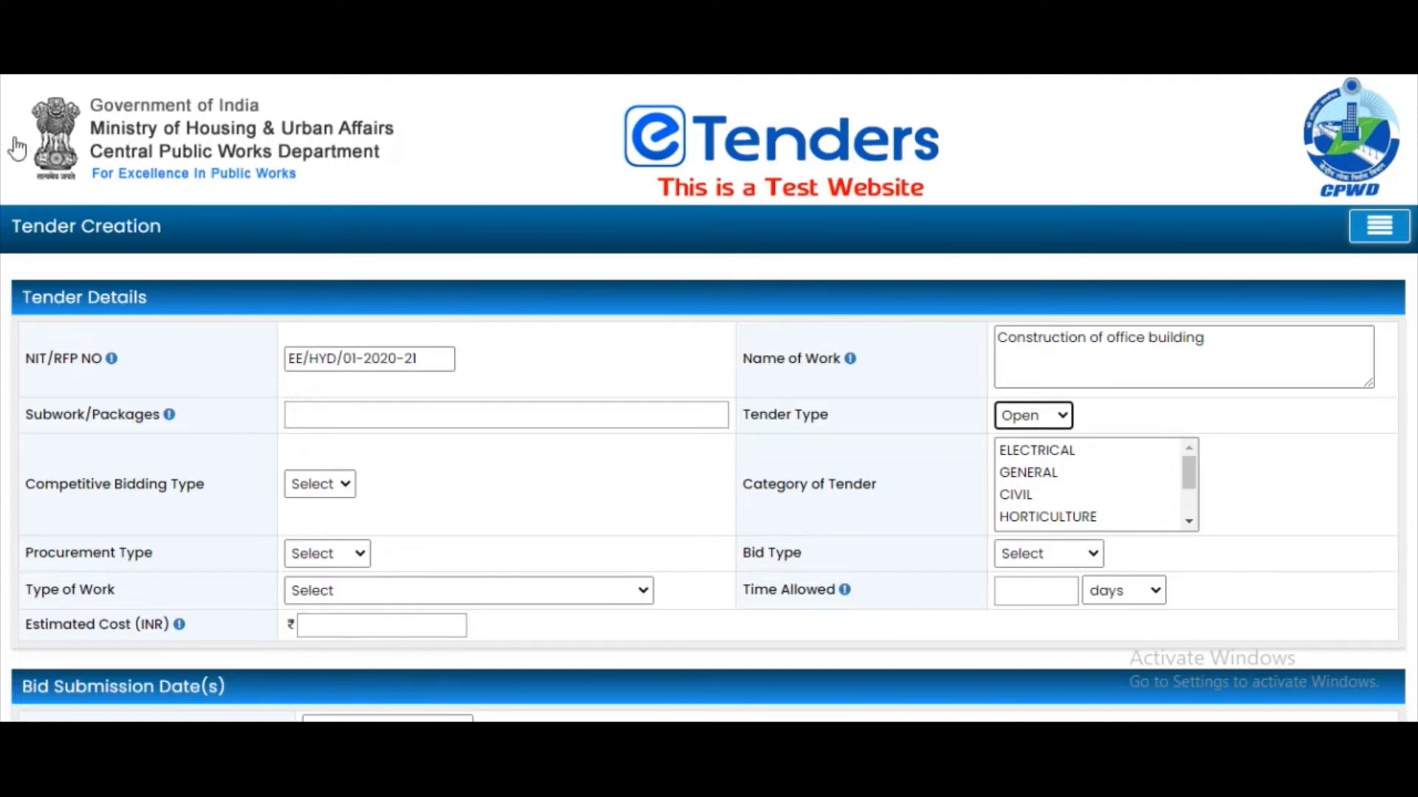
left_click(345, 487)
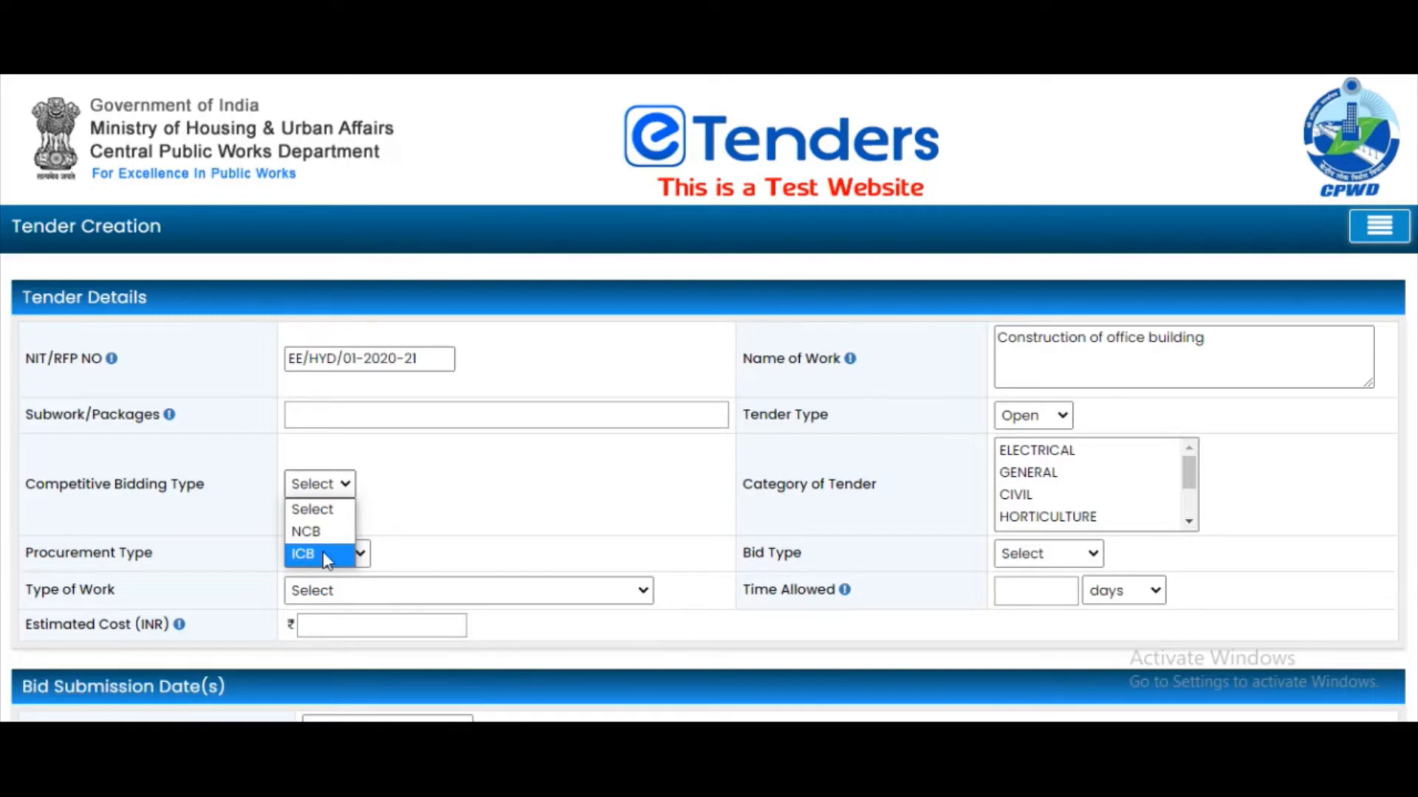
left_click(325, 533)
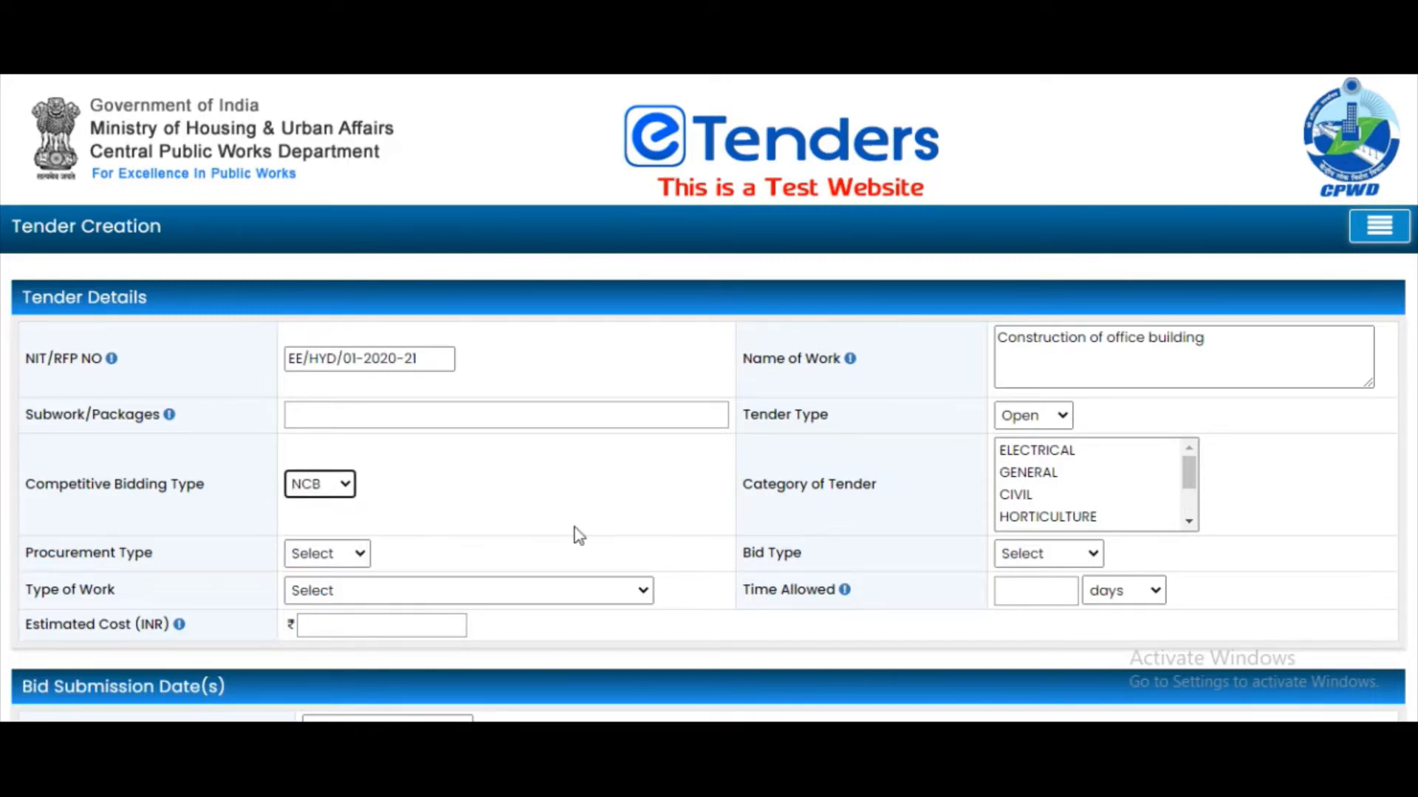
Set the category of tender to CIVIL and the procurement type to Works.
left_click(1027, 500)
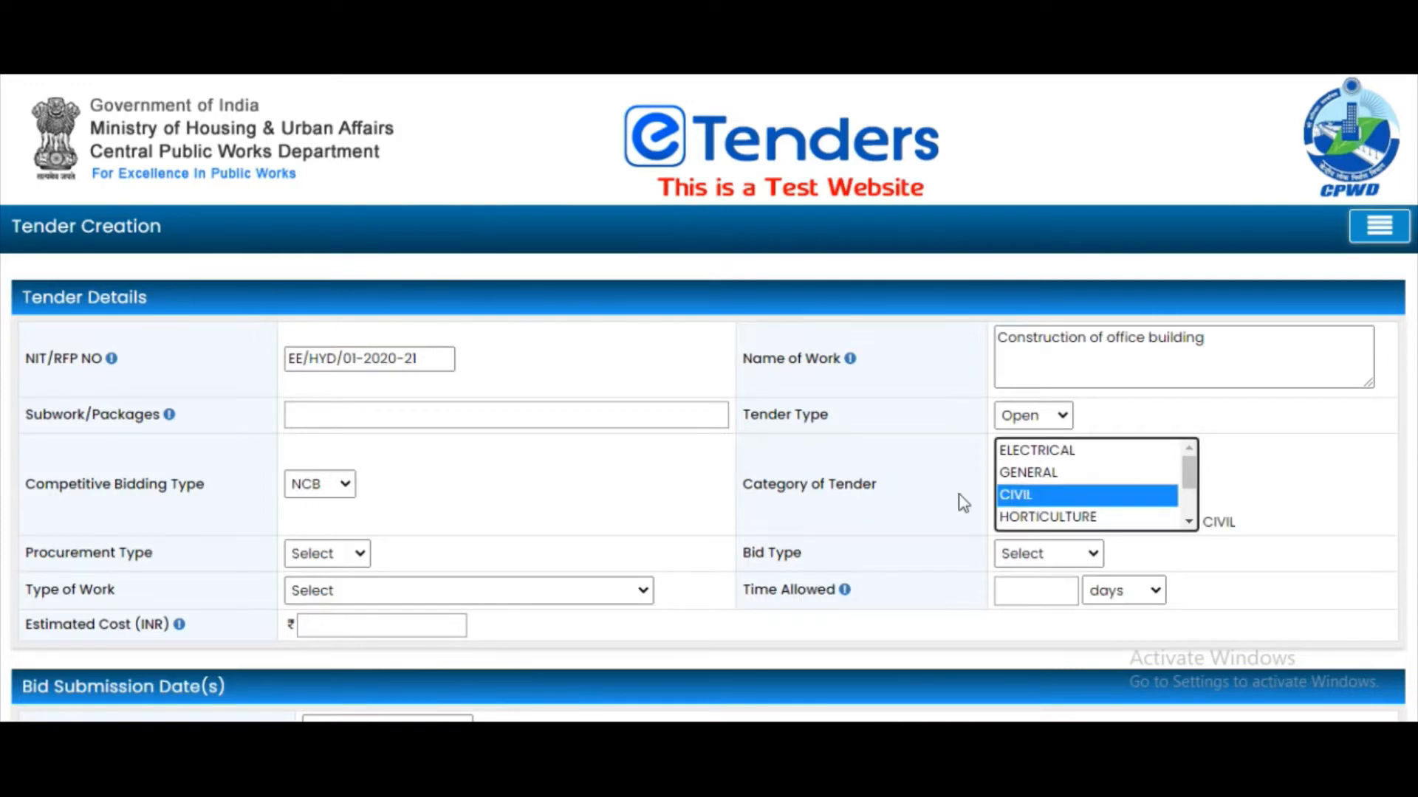
left_click(362, 559)
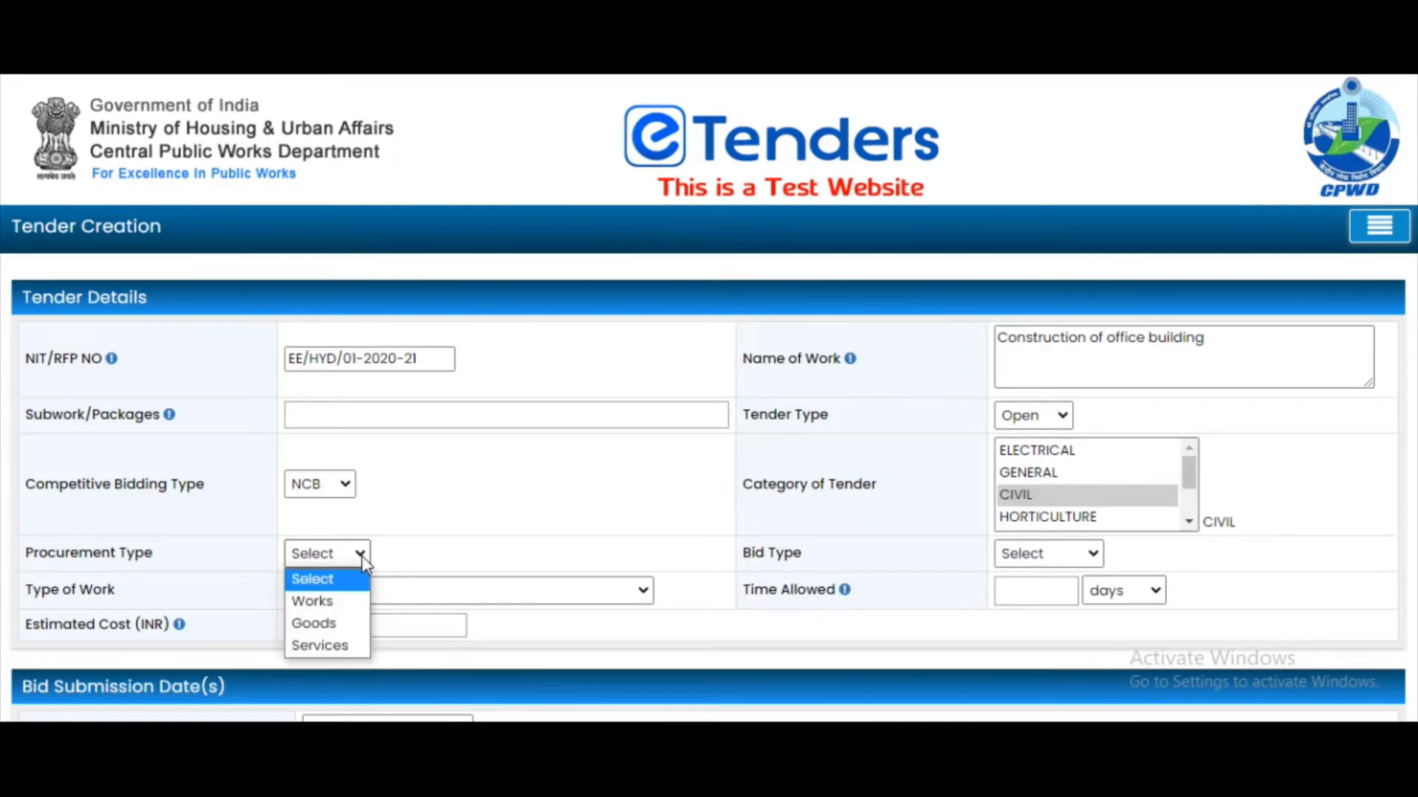
left_click(344, 604)
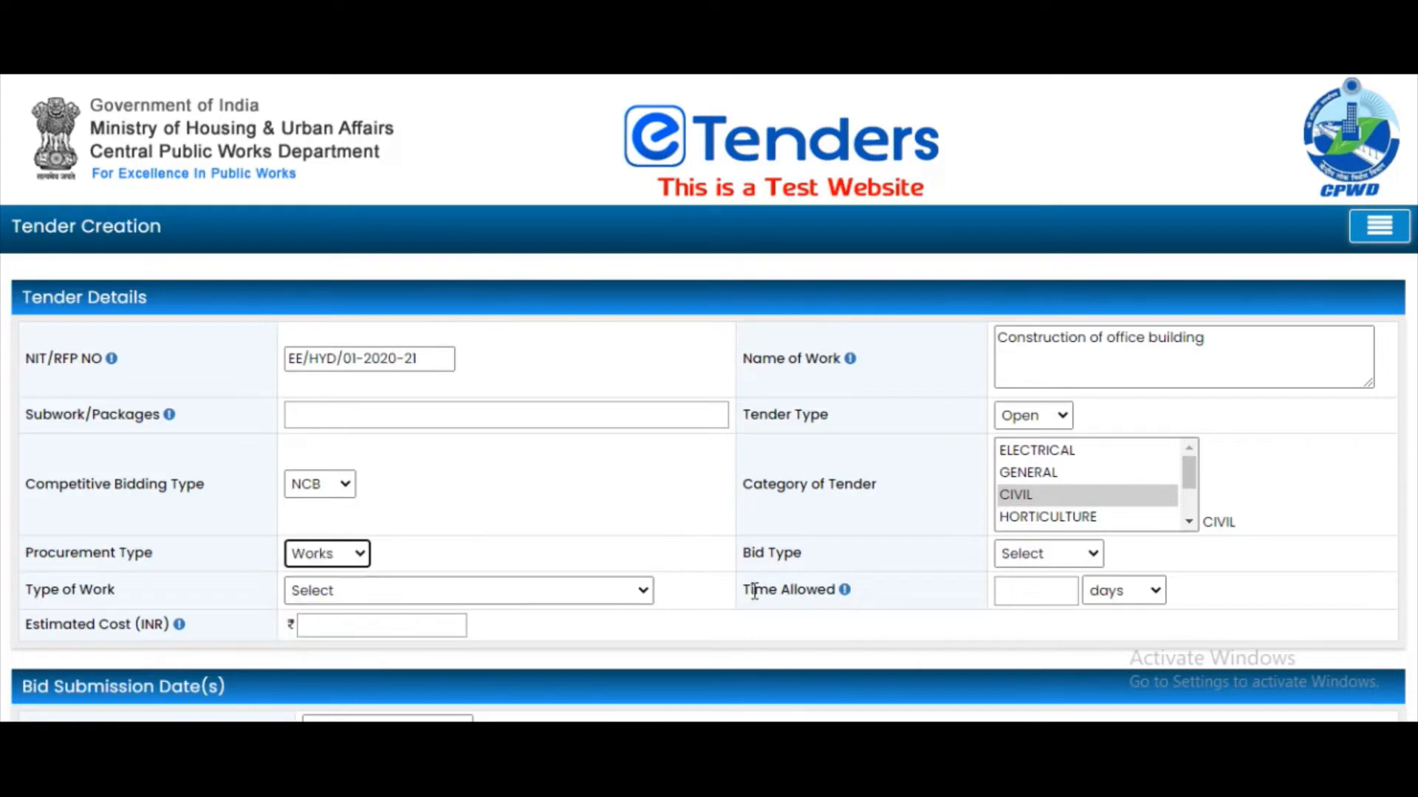
Set the bid type to EOI and the number of stages to Two Stage Bidding.
left_click(1093, 555)
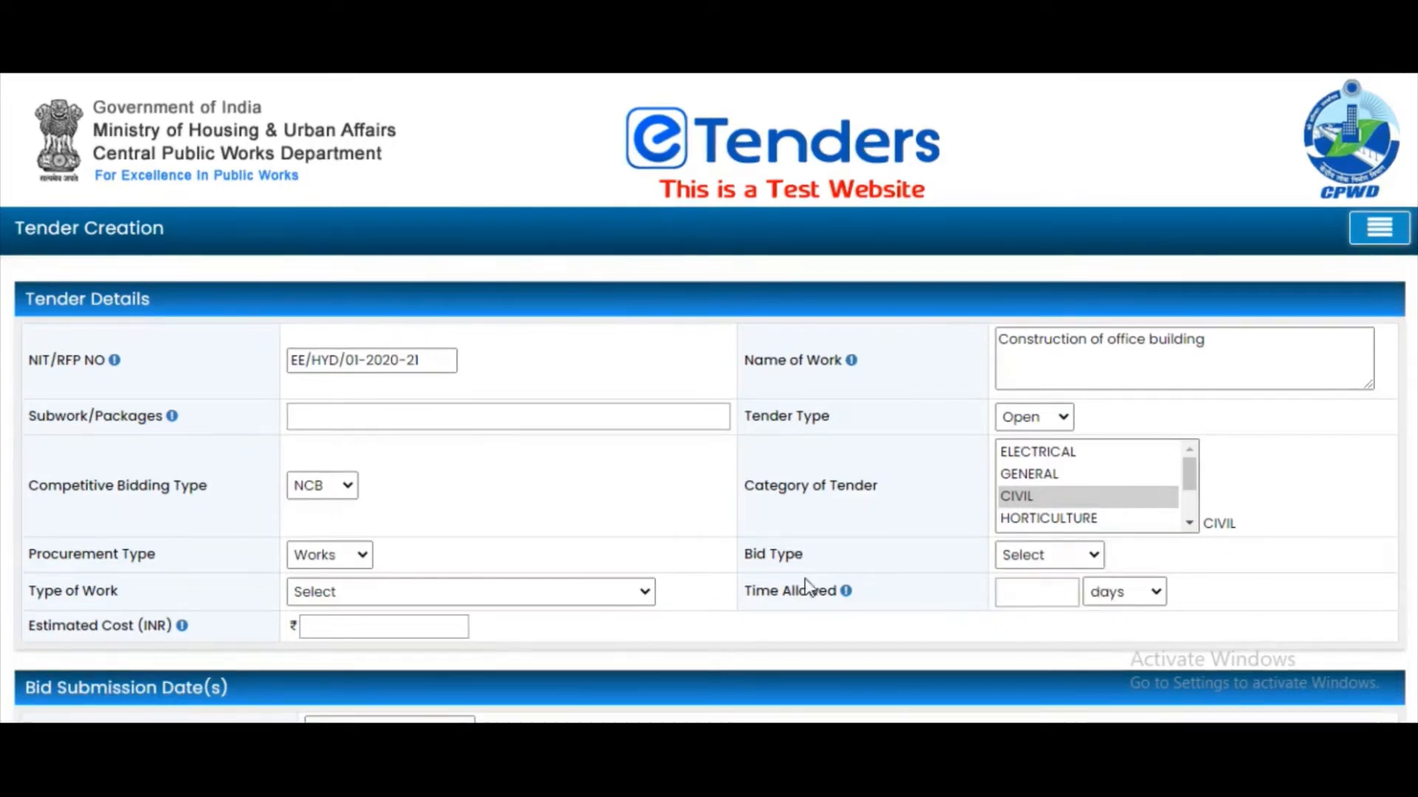
left_click(1080, 559)
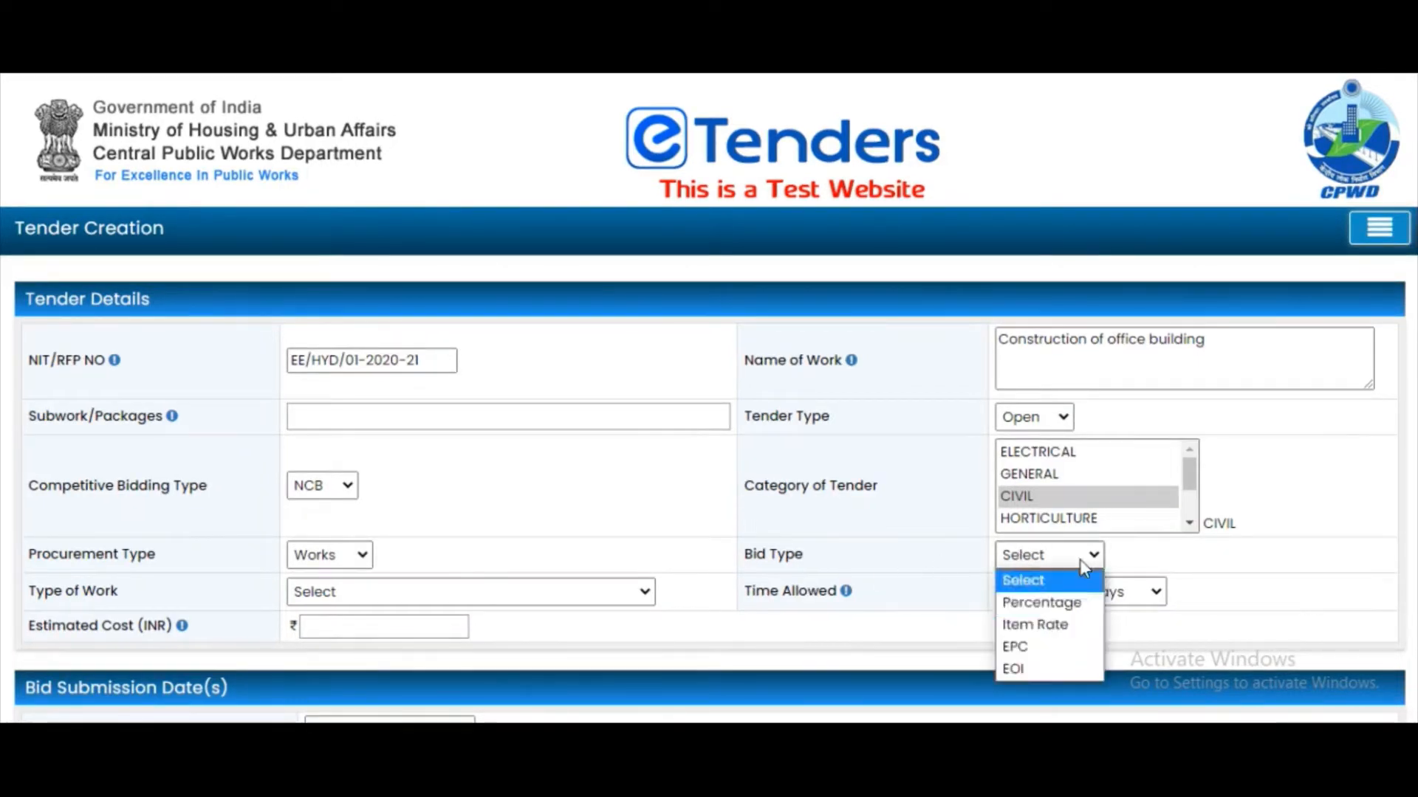
left_click(1030, 669)
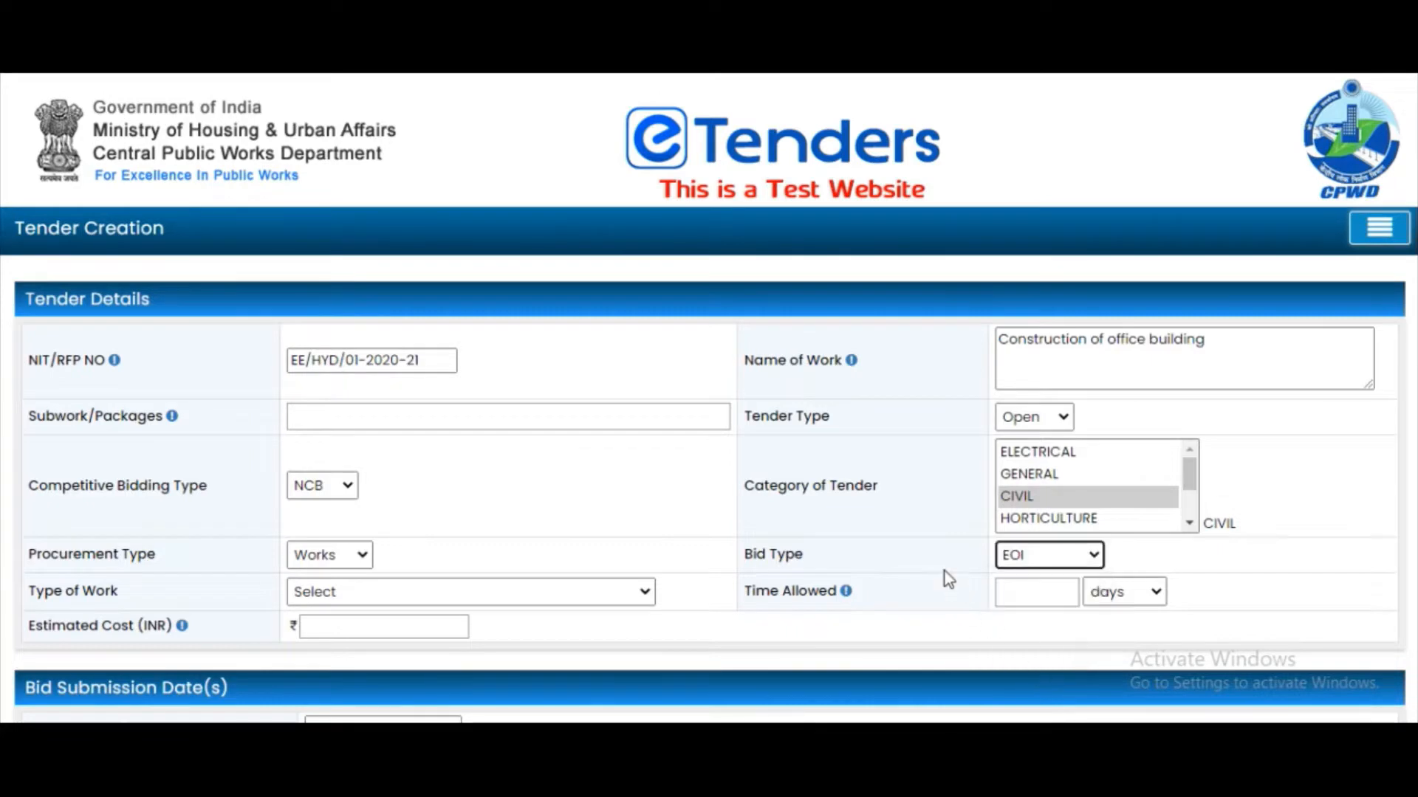
scroll(812, 550, "down", 3)
left_click(353, 526)
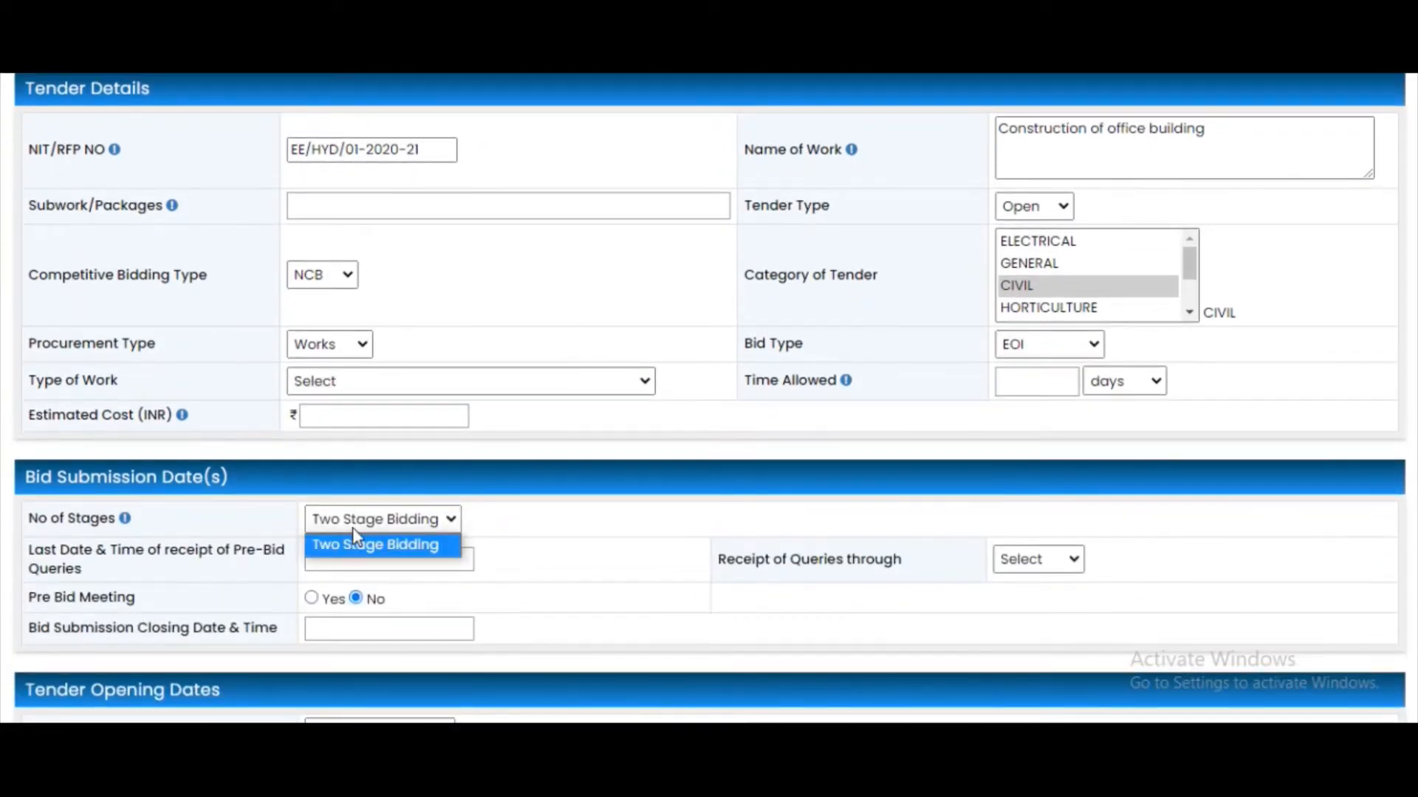
left_click(357, 539)
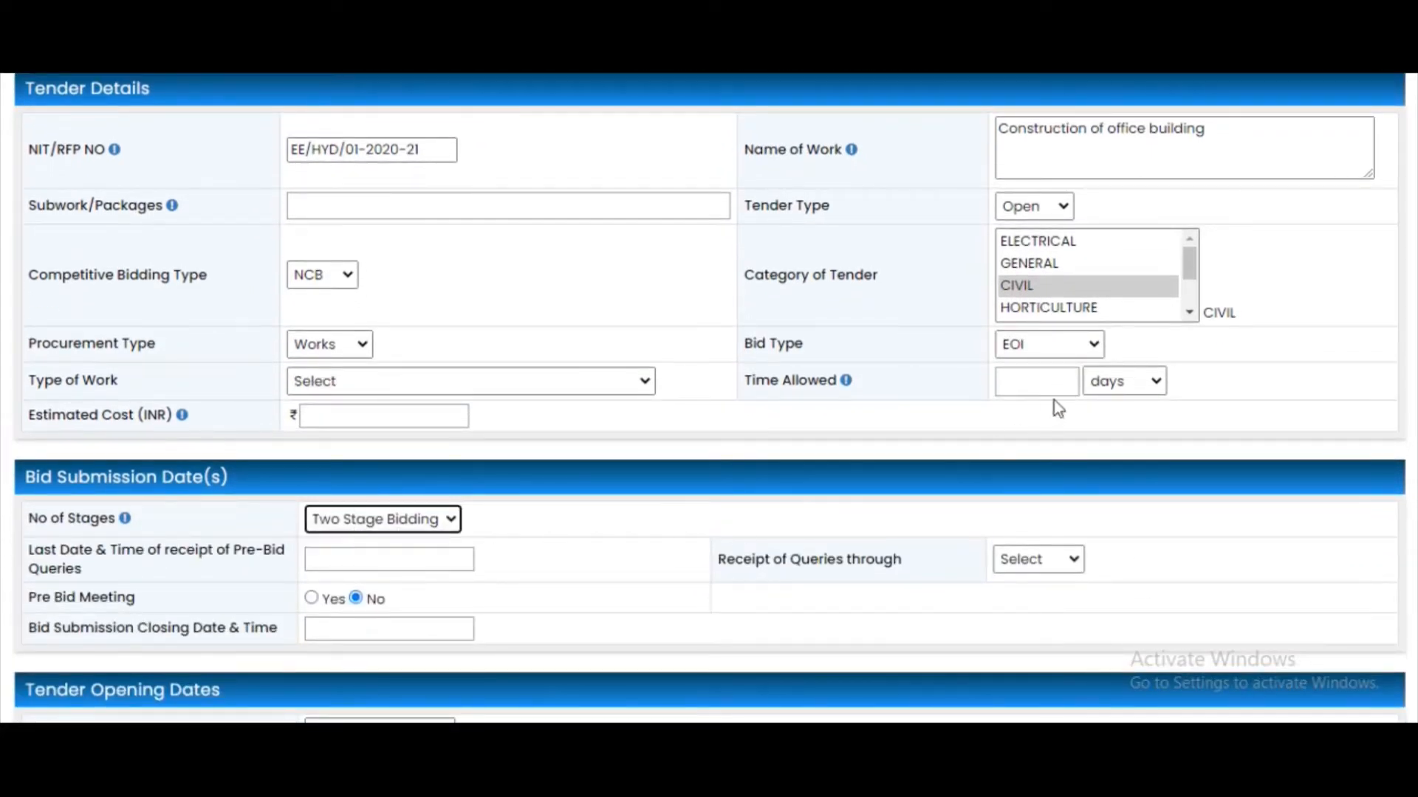
Set the bid type to Percentage and the type of work to Civil Works - Buildings.
left_click(1094, 348)
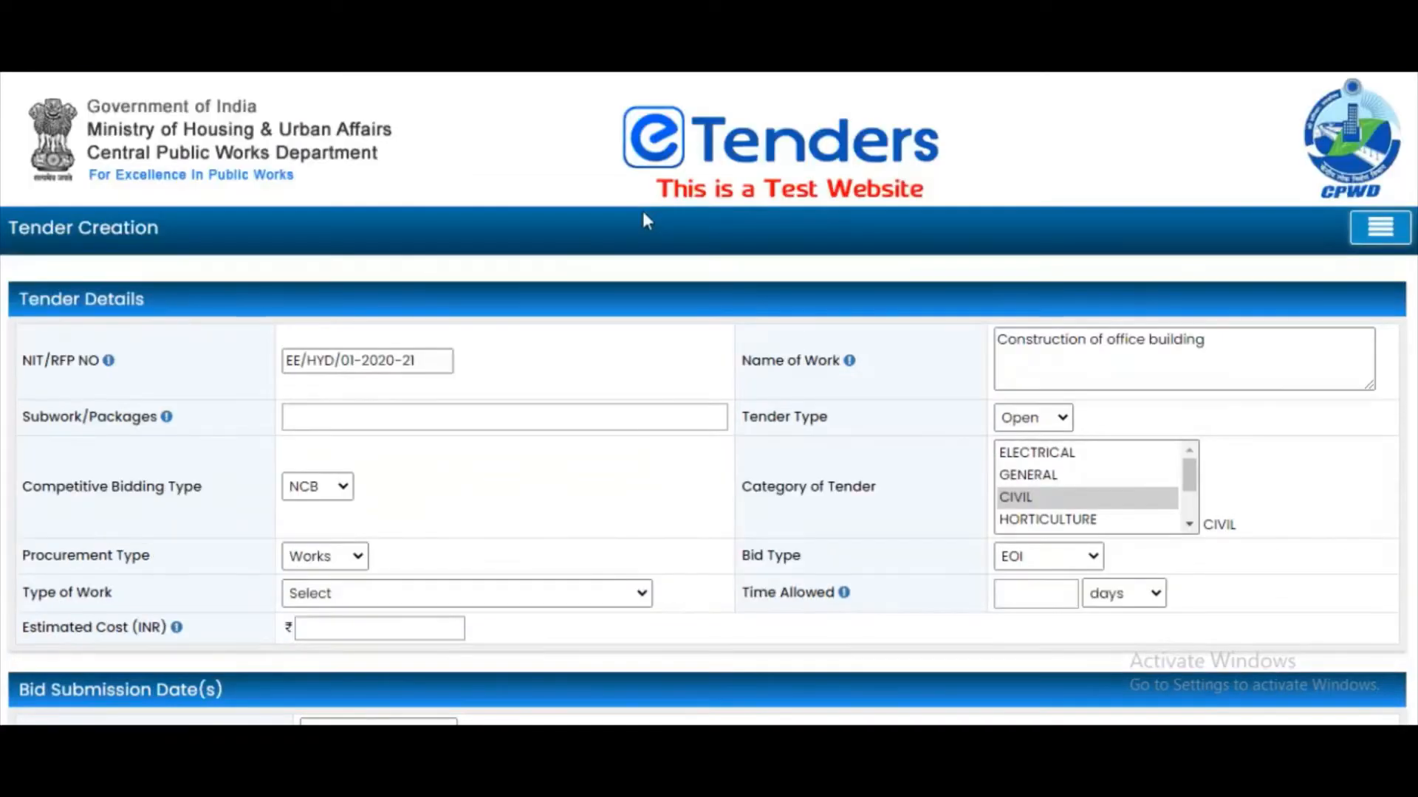
left_click(1093, 558)
left_click(1060, 600)
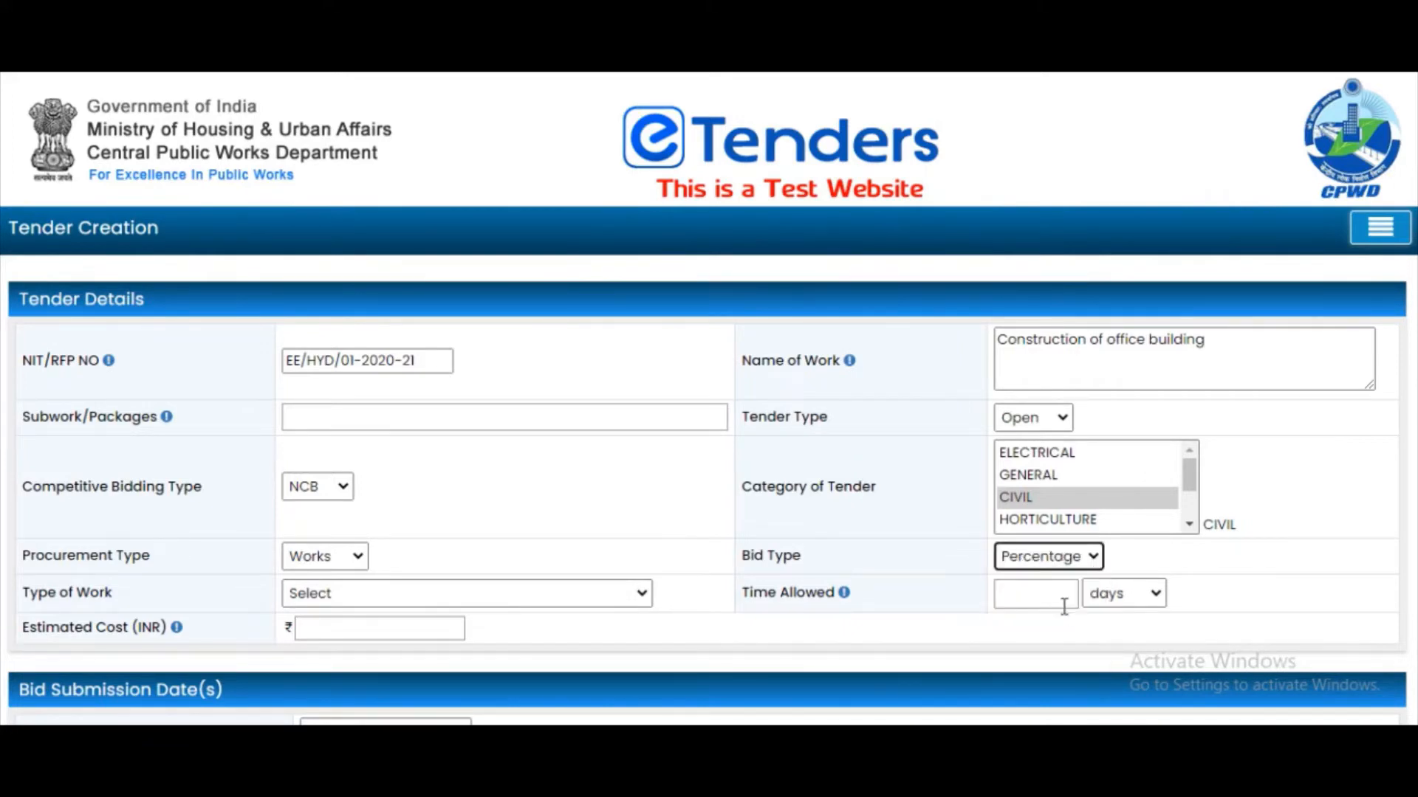
left_click(396, 598)
scroll(428, 386, "down", 1)
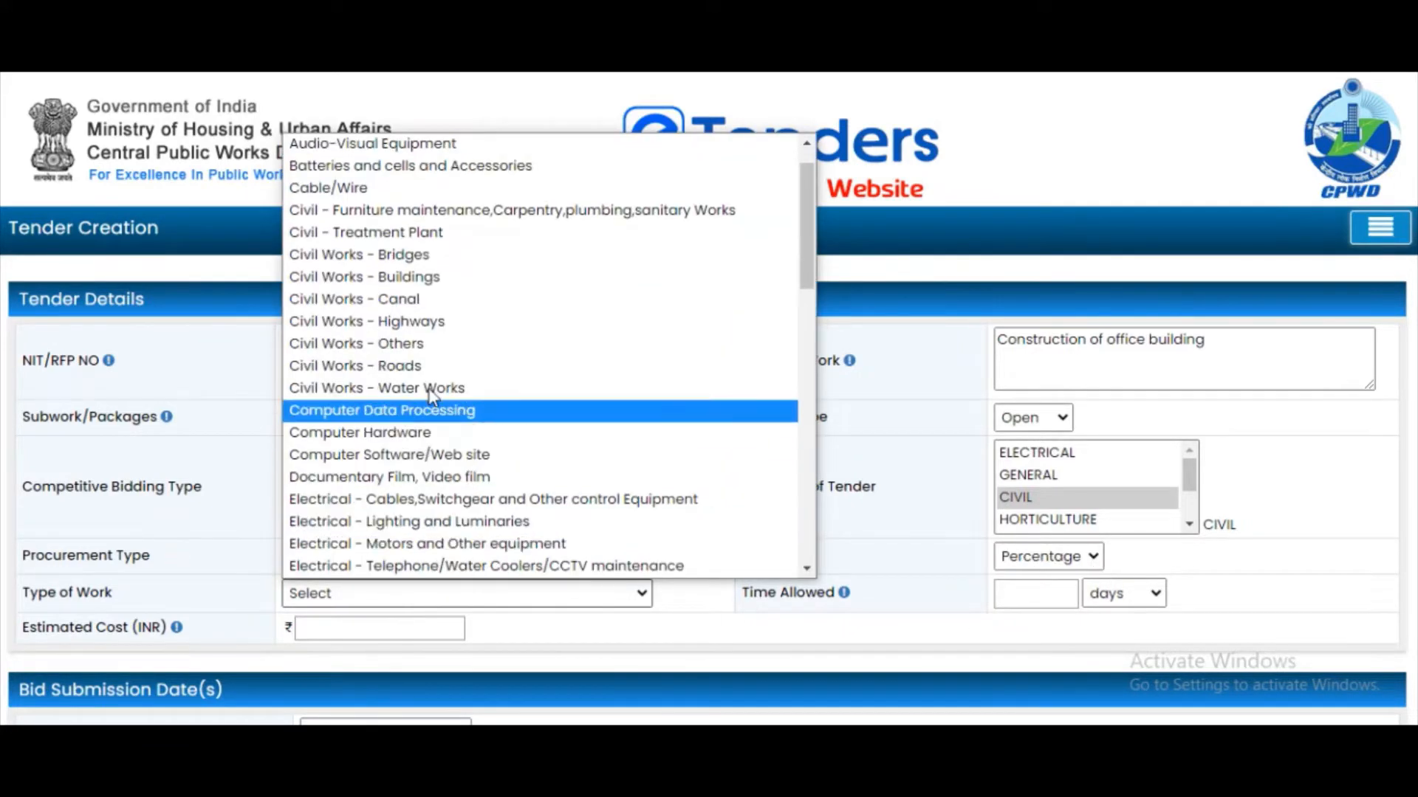
left_click(452, 281)
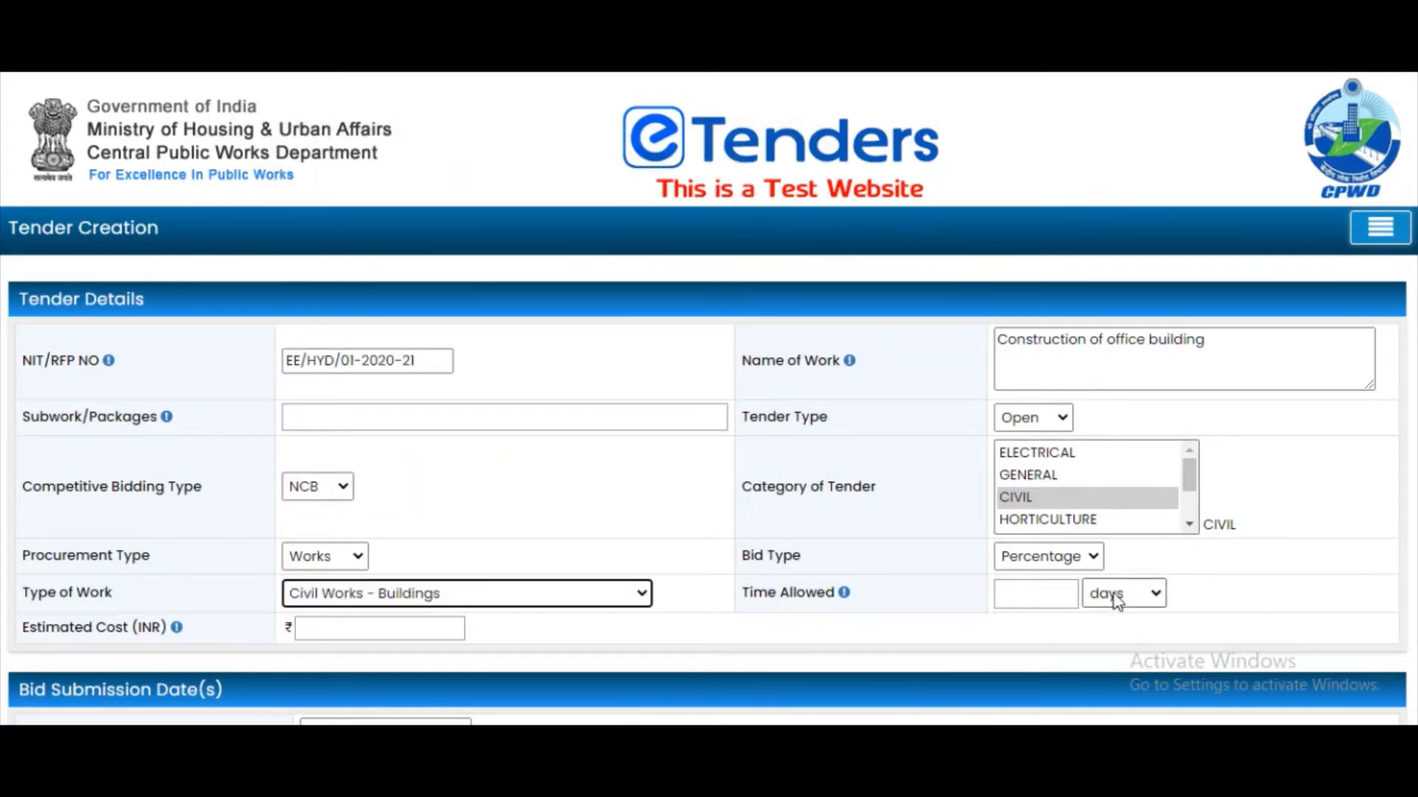
Set the time allowed for the work to 10 months.
left_click(1051, 593)
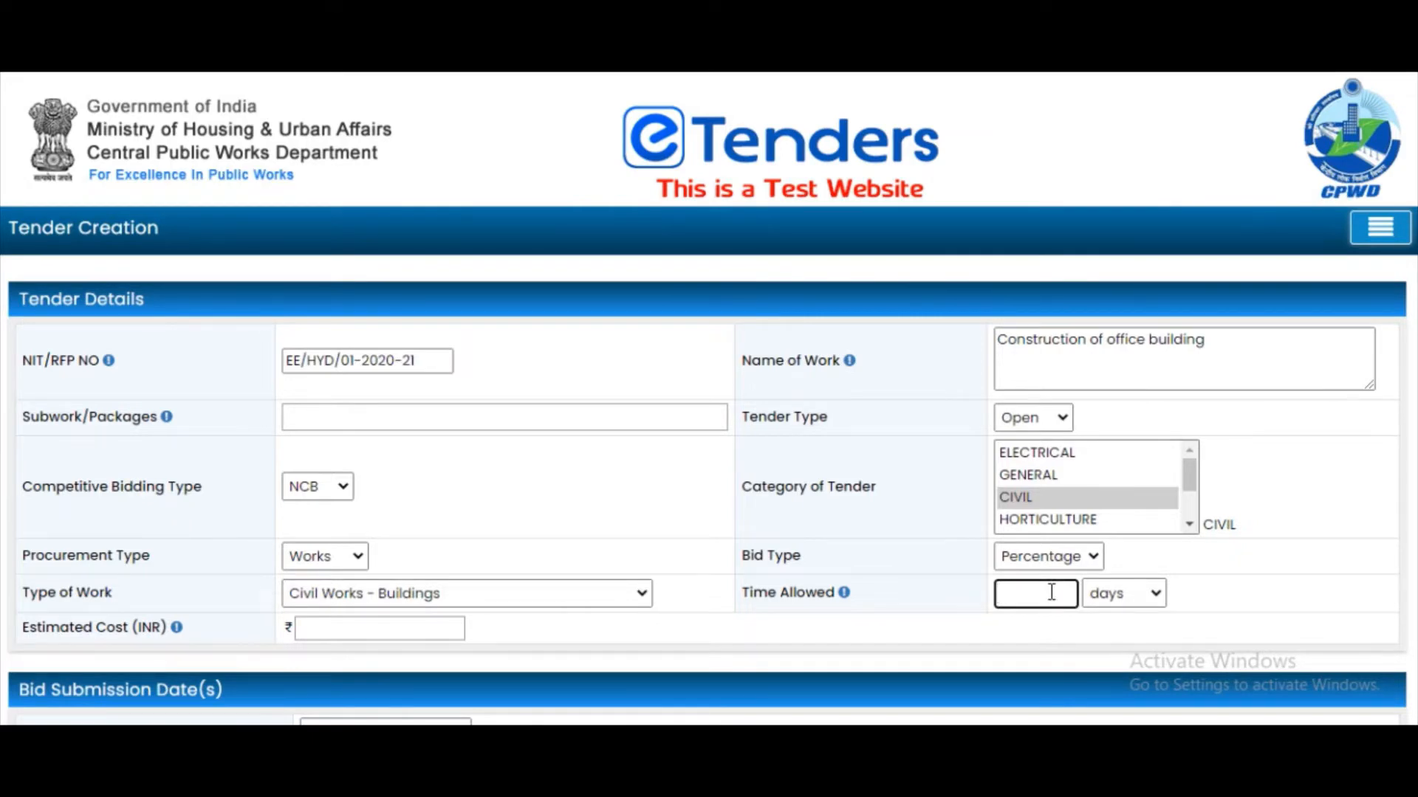
type("10")
left_click(1155, 601)
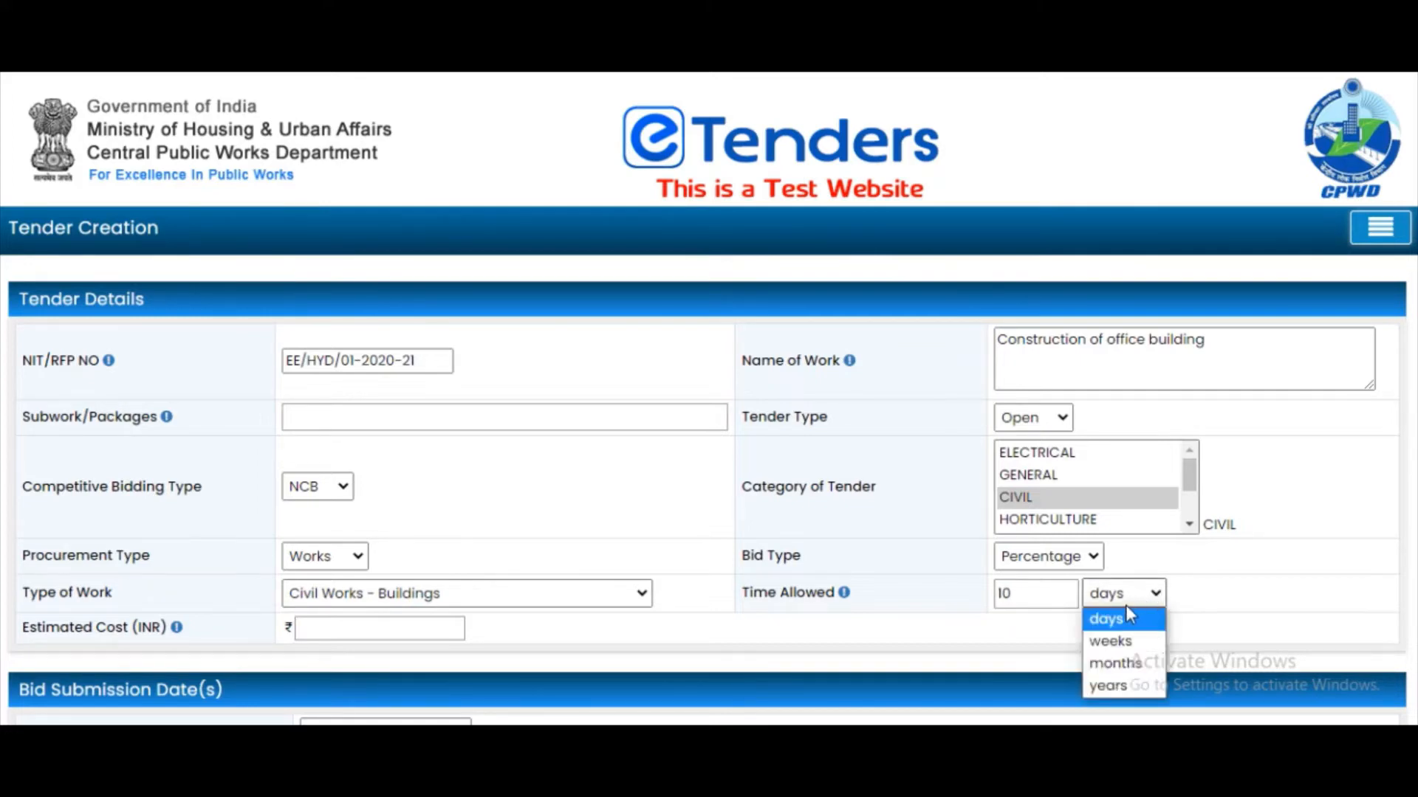
left_click(1141, 661)
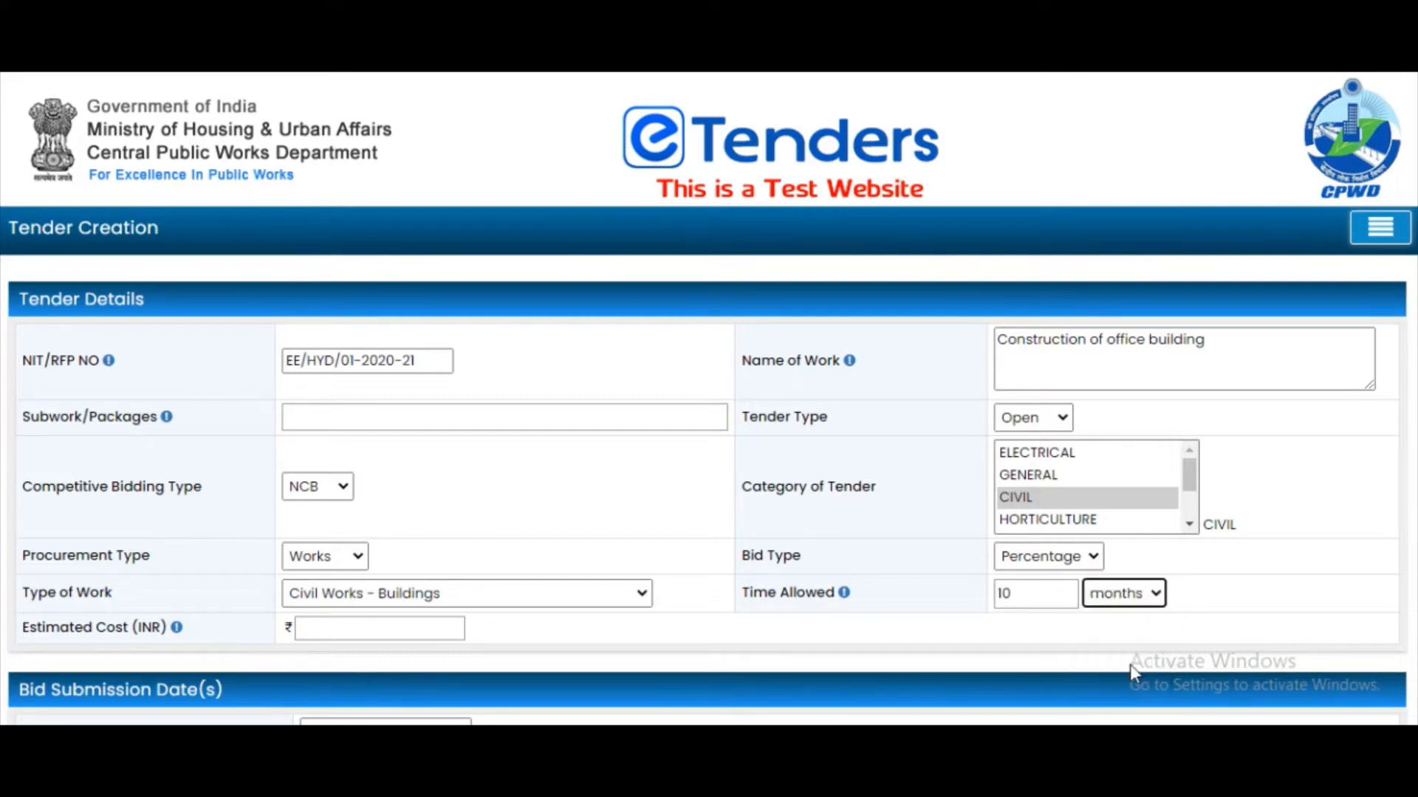
Enter 52,76,534 rupees as the estimated cost of the tender.
left_click(392, 628)
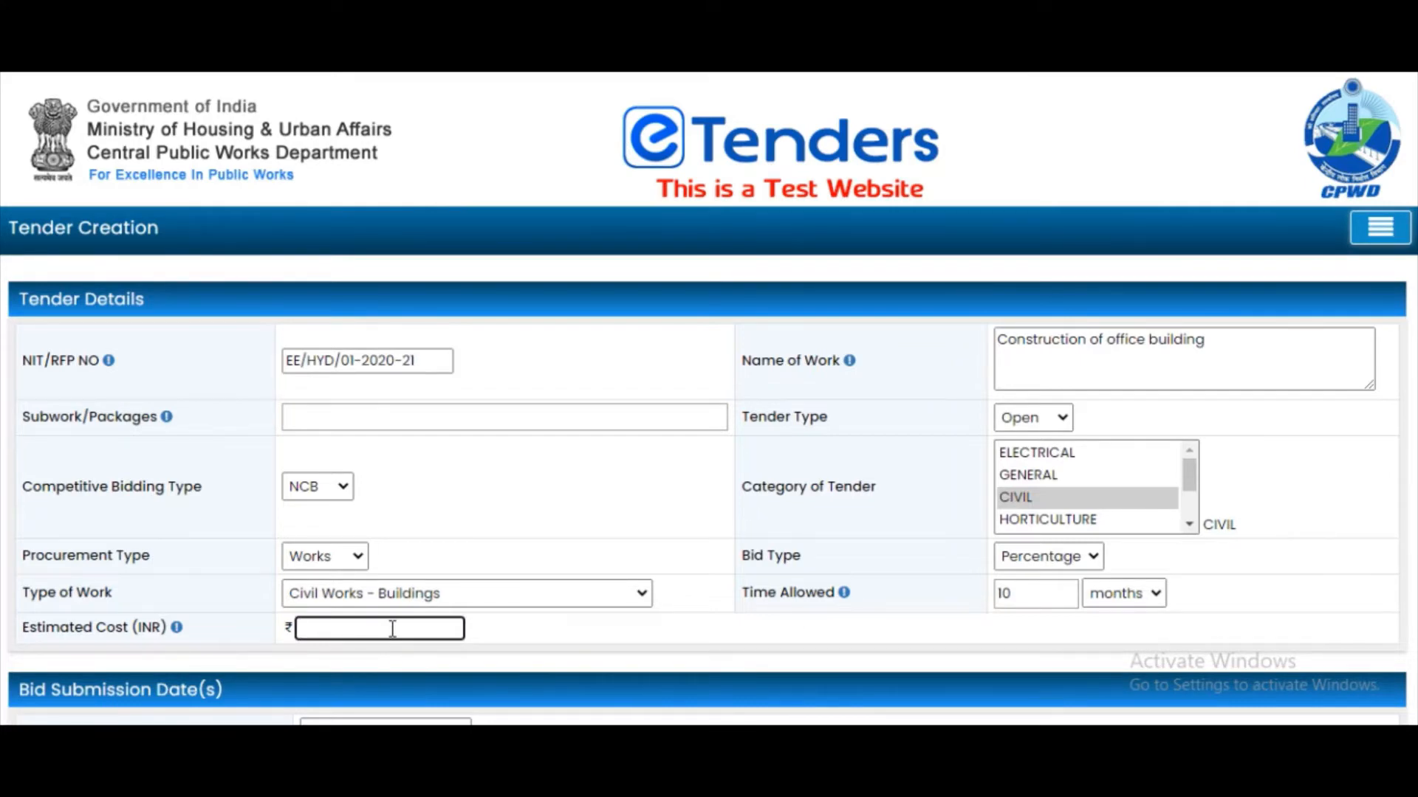
type("1,27,65,345")
key("BackSpace")
left_click(304, 627)
key("BackSpace")
type("52,76,534")
left_click(517, 659)
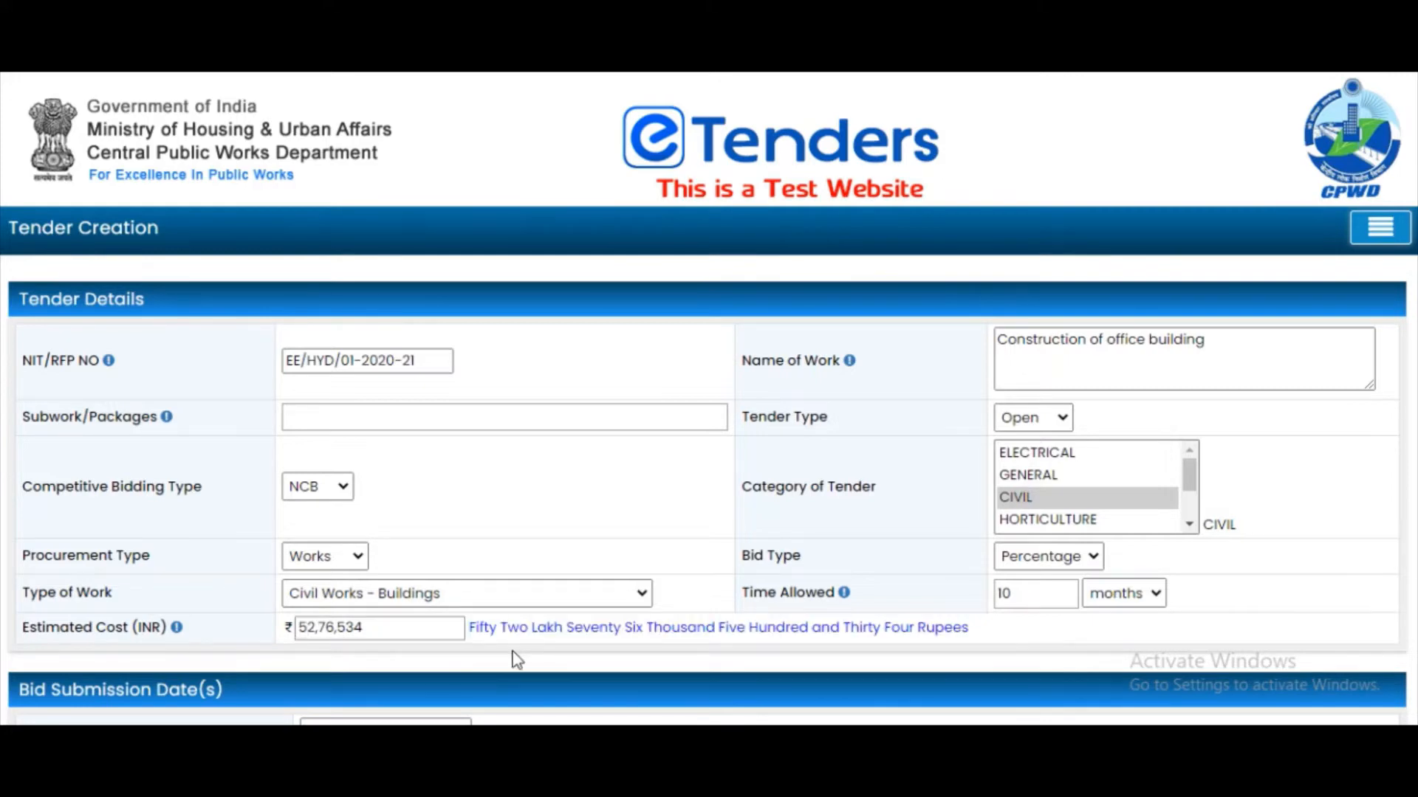
Set the last date and time for pre-bid queries to 28/12/2020 11:37, with queries received through Interface.
scroll(517, 659, "down", 7)
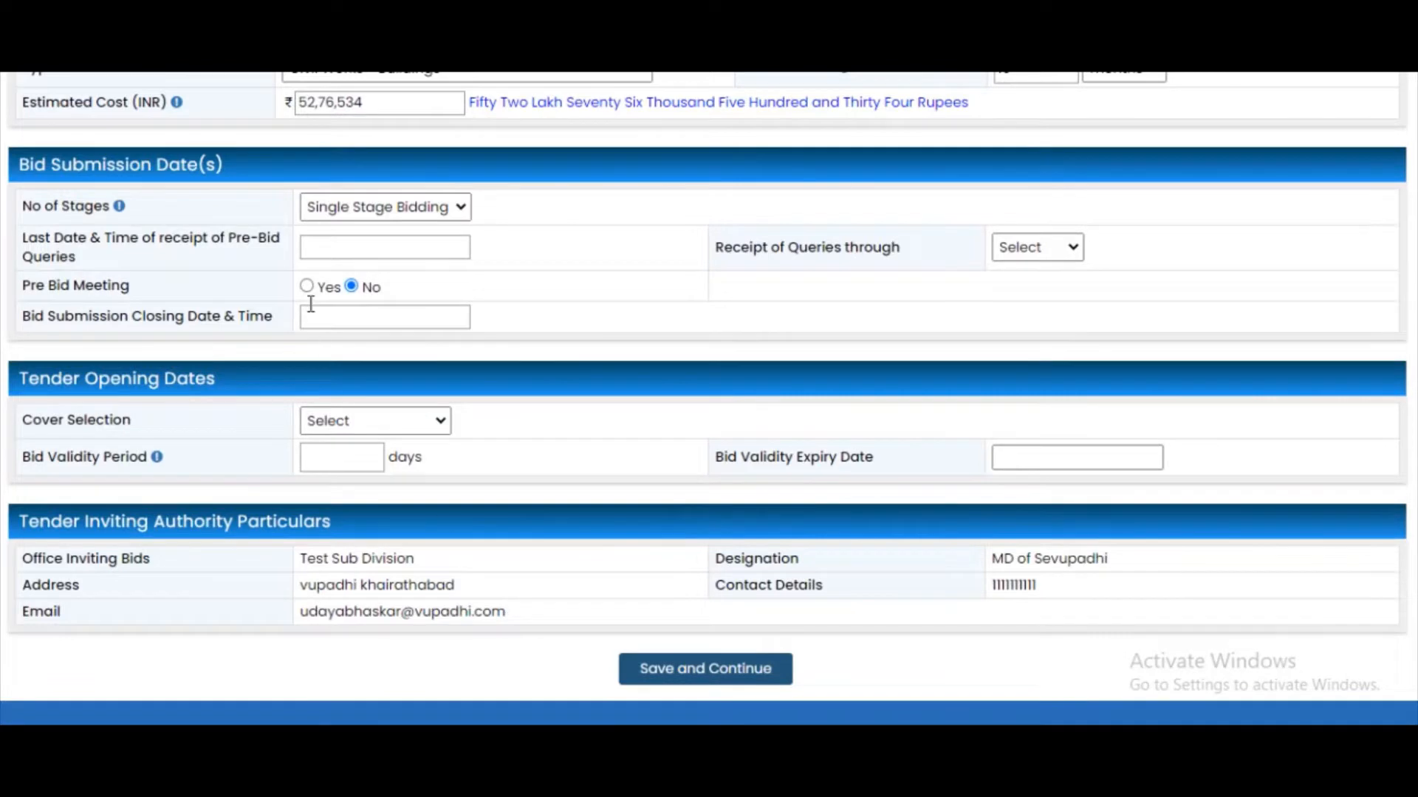
left_click(410, 245)
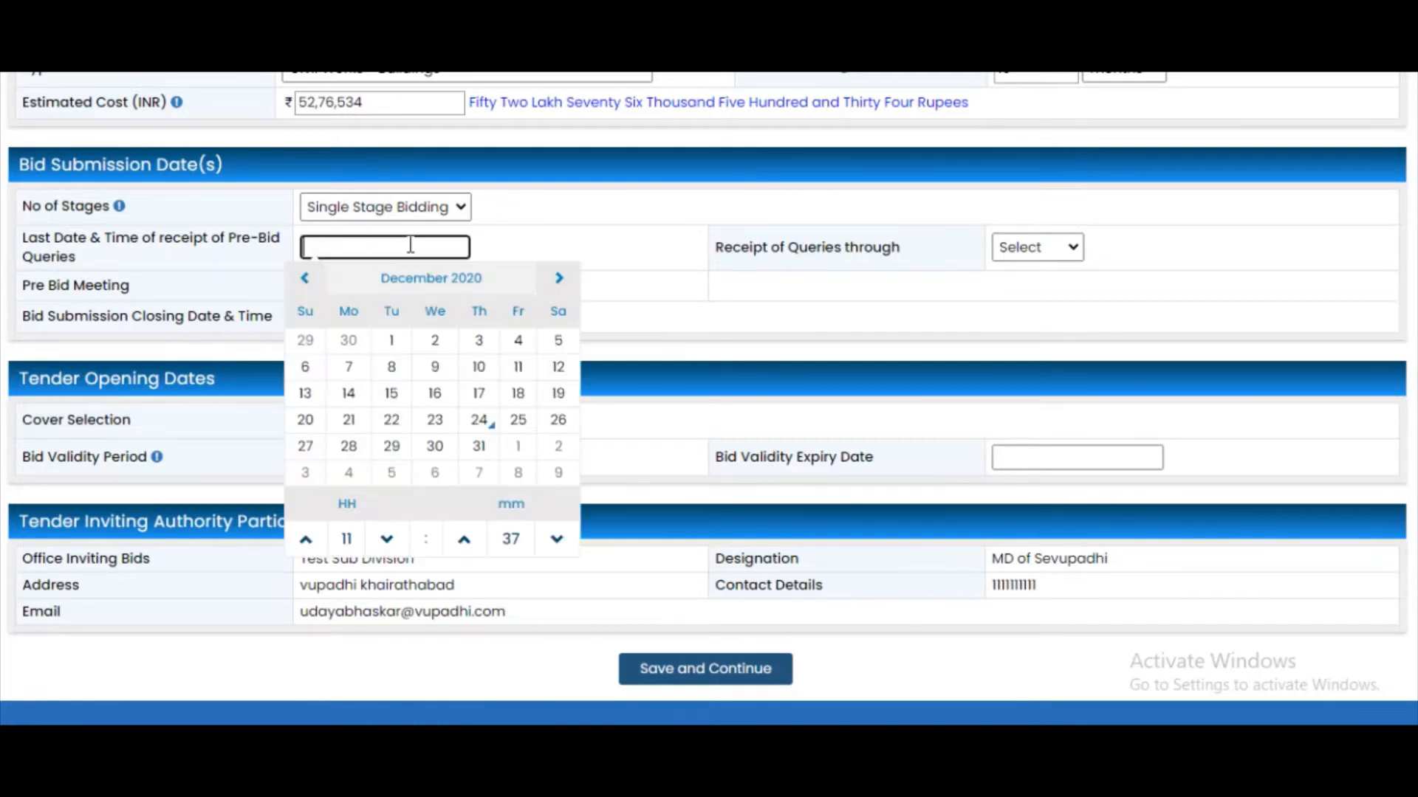
left_click(361, 448)
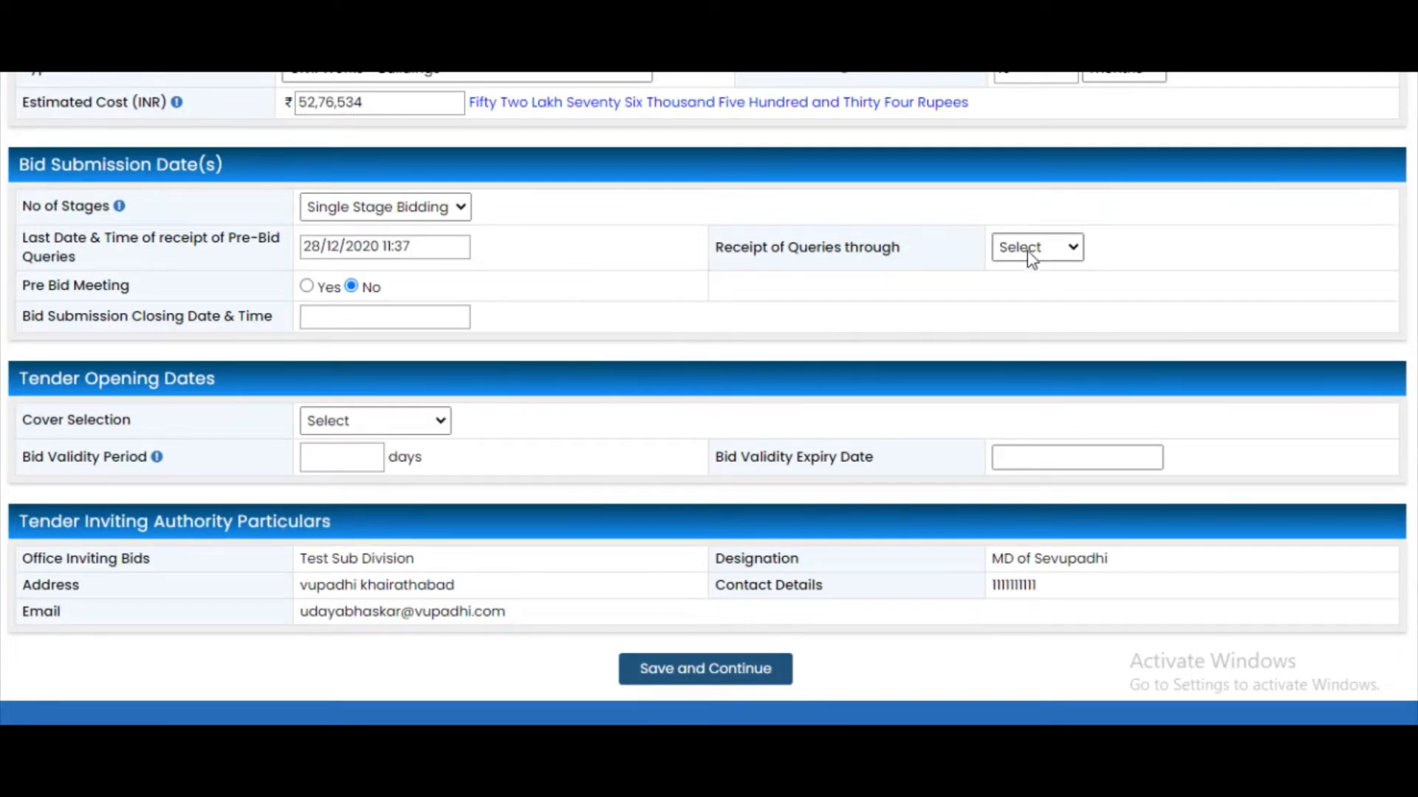
left_click(1071, 258)
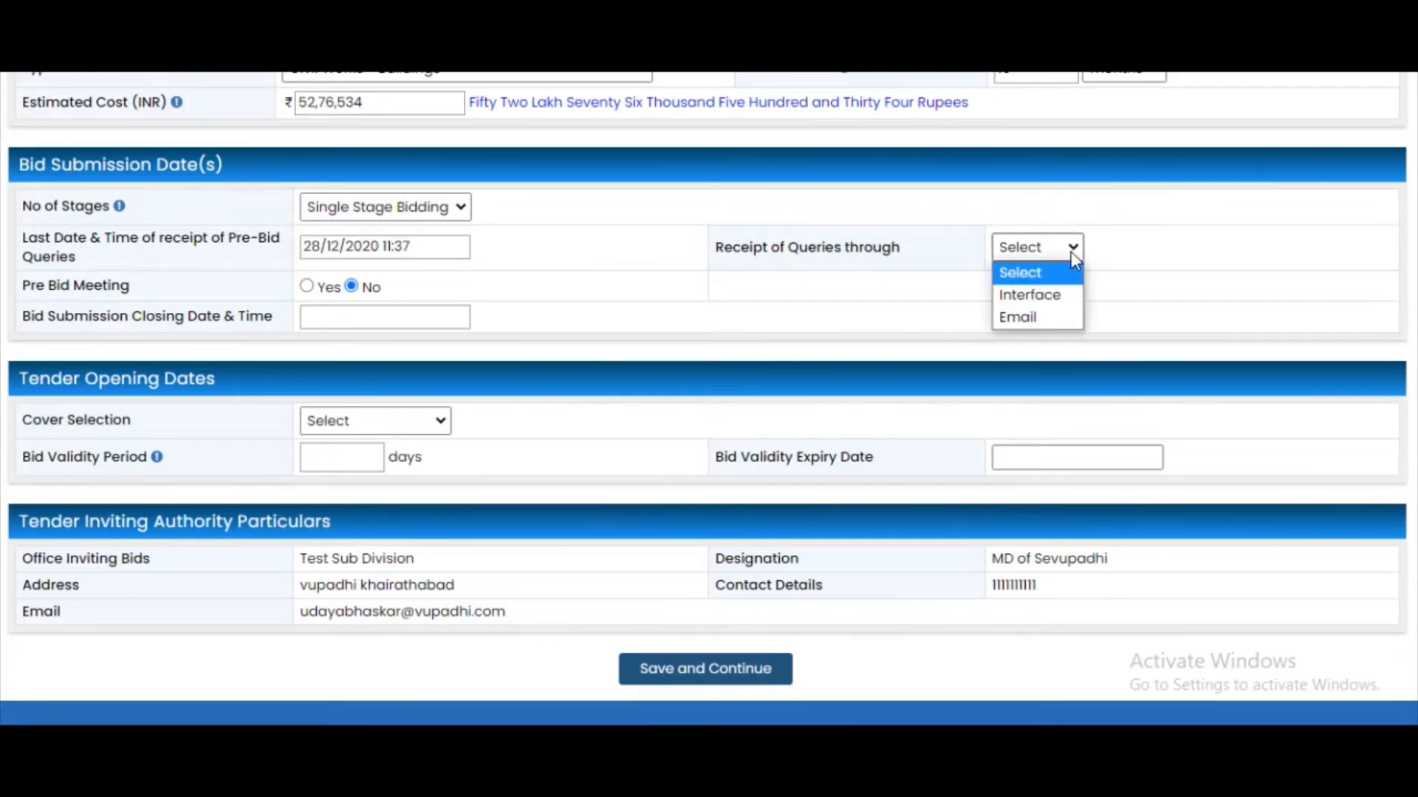
left_click(1052, 302)
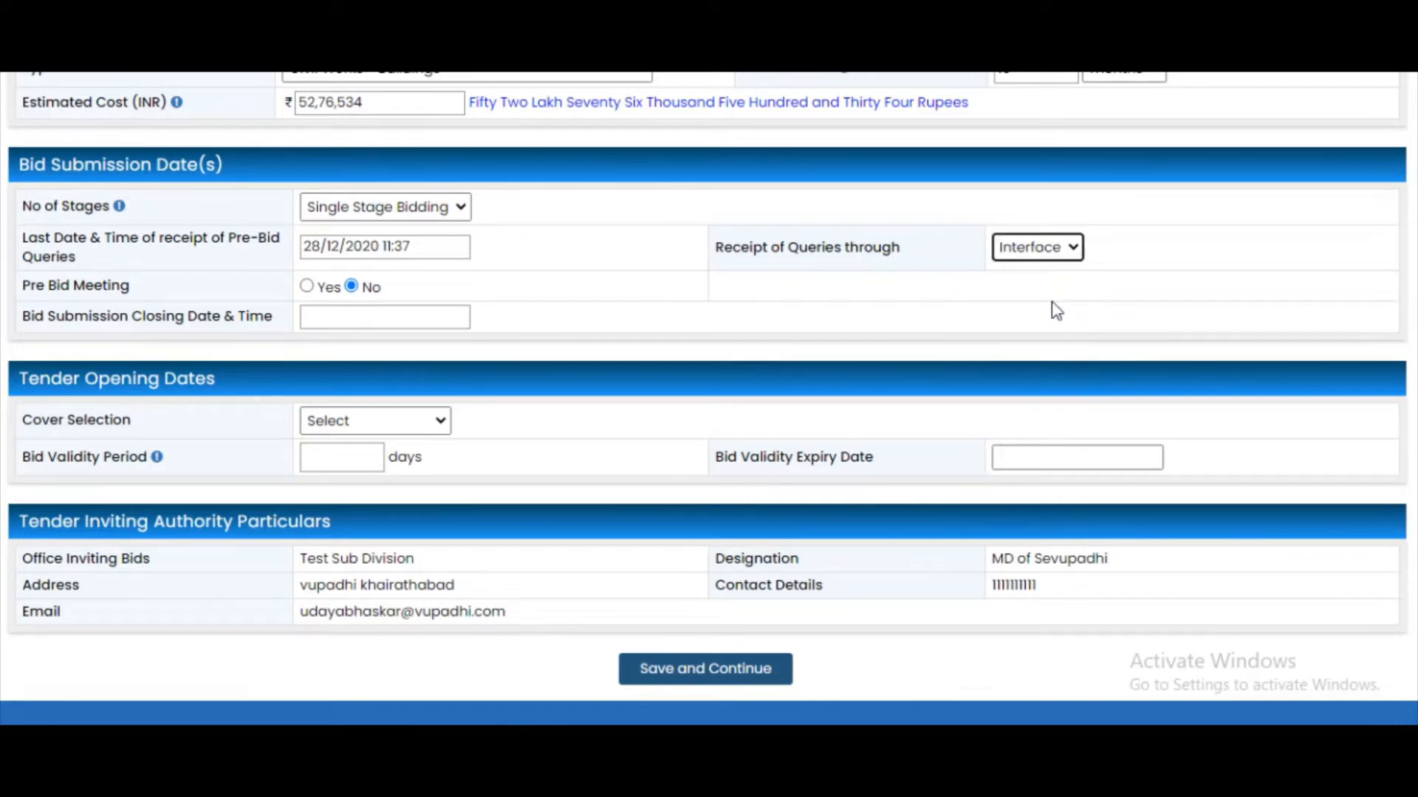
Enable a pre-bid meeting on 30/12/2020 11:37 with the venue hyderabad nirman bhavan.
left_click(306, 288)
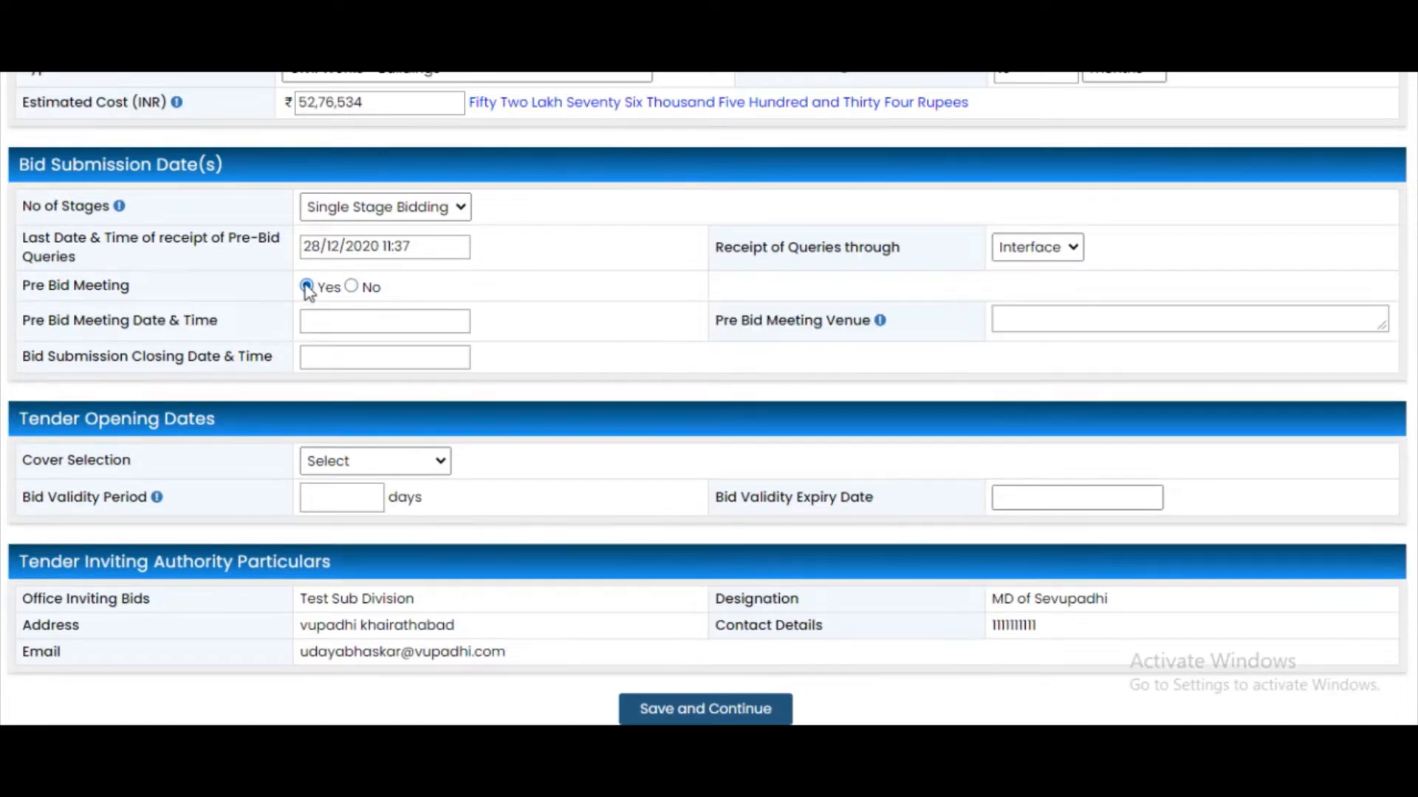
left_click(333, 323)
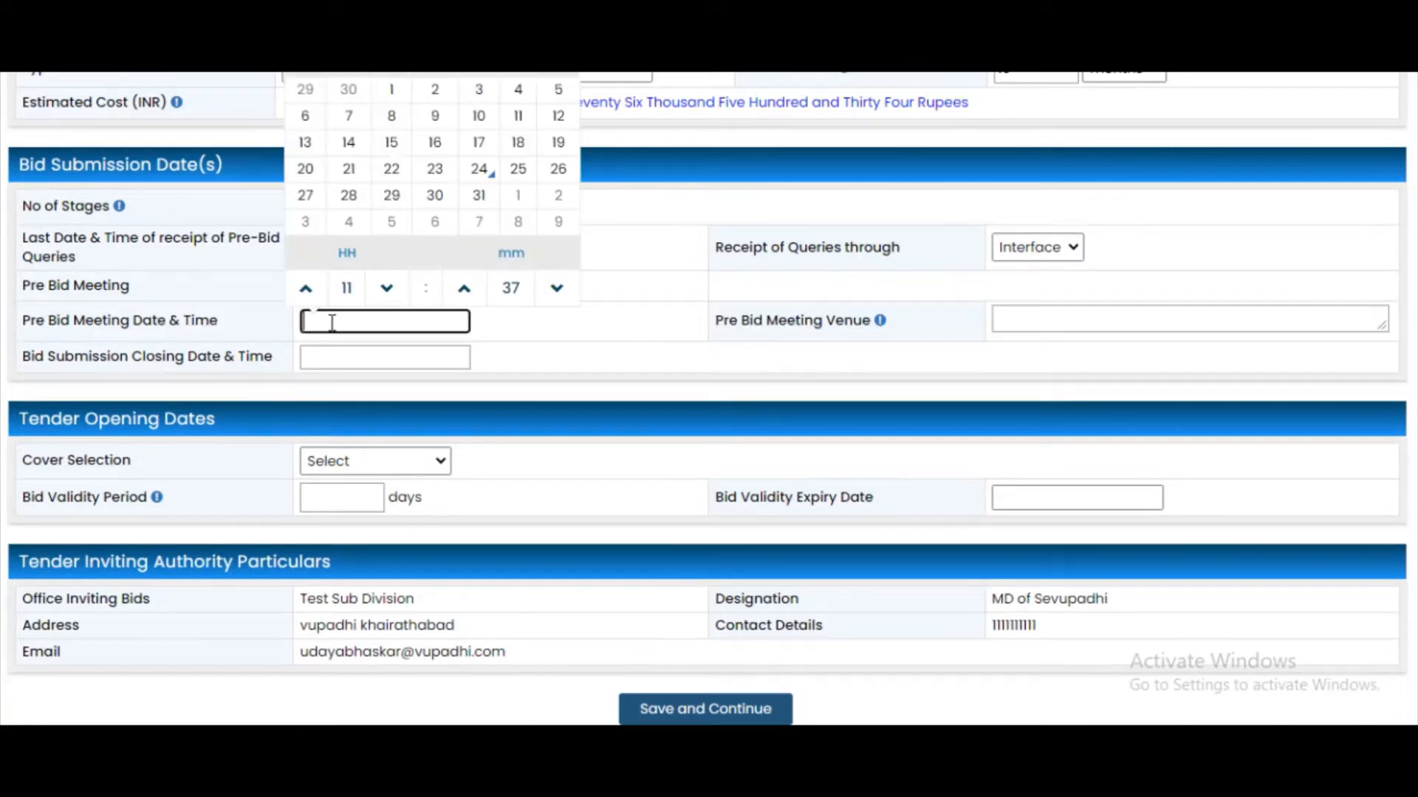
left_click(435, 195)
left_click(1030, 323)
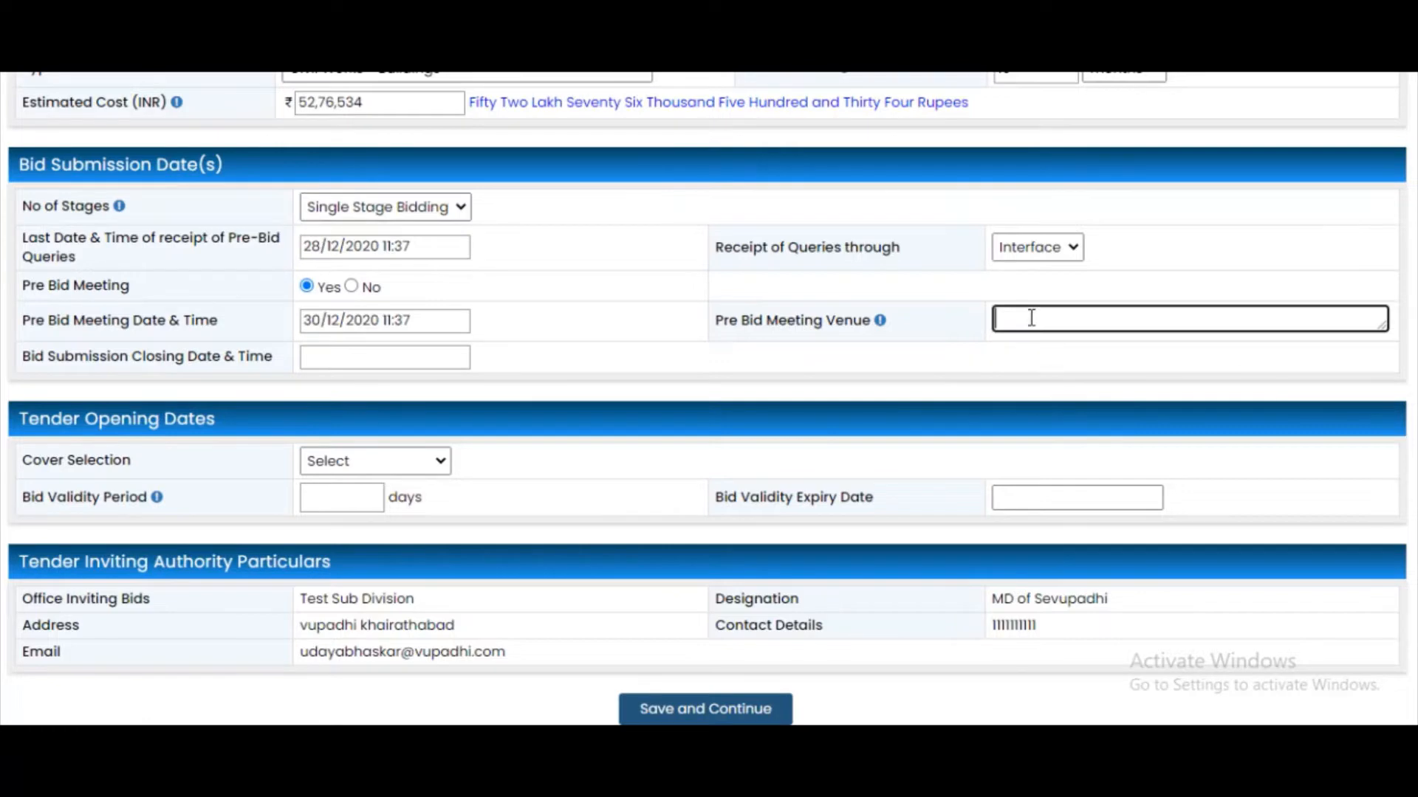
type("hyderabad nirman bhavan")
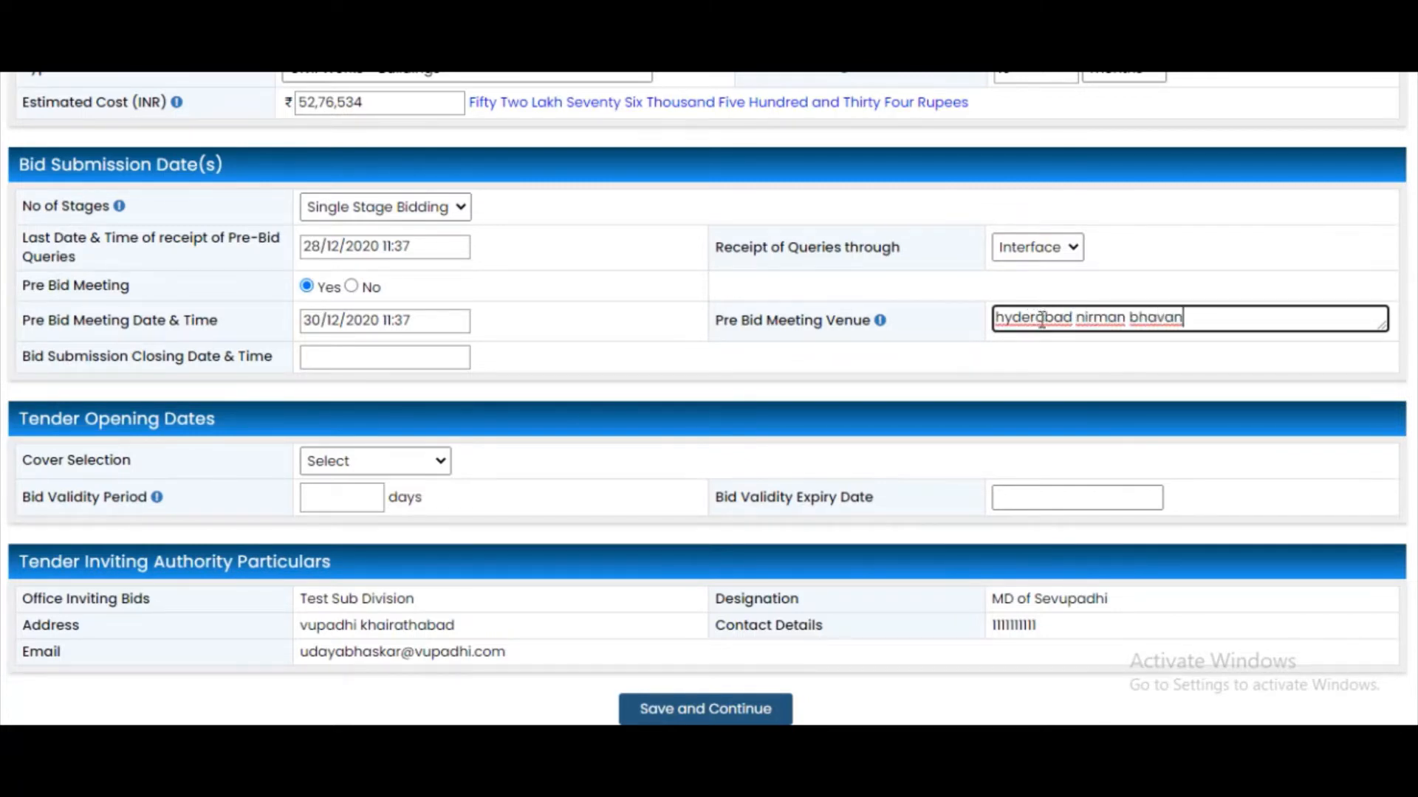
Set the bid submission closing date and time to 01/01/2021 11:37 and the cover selection to Three Bid System.
left_click(305, 358)
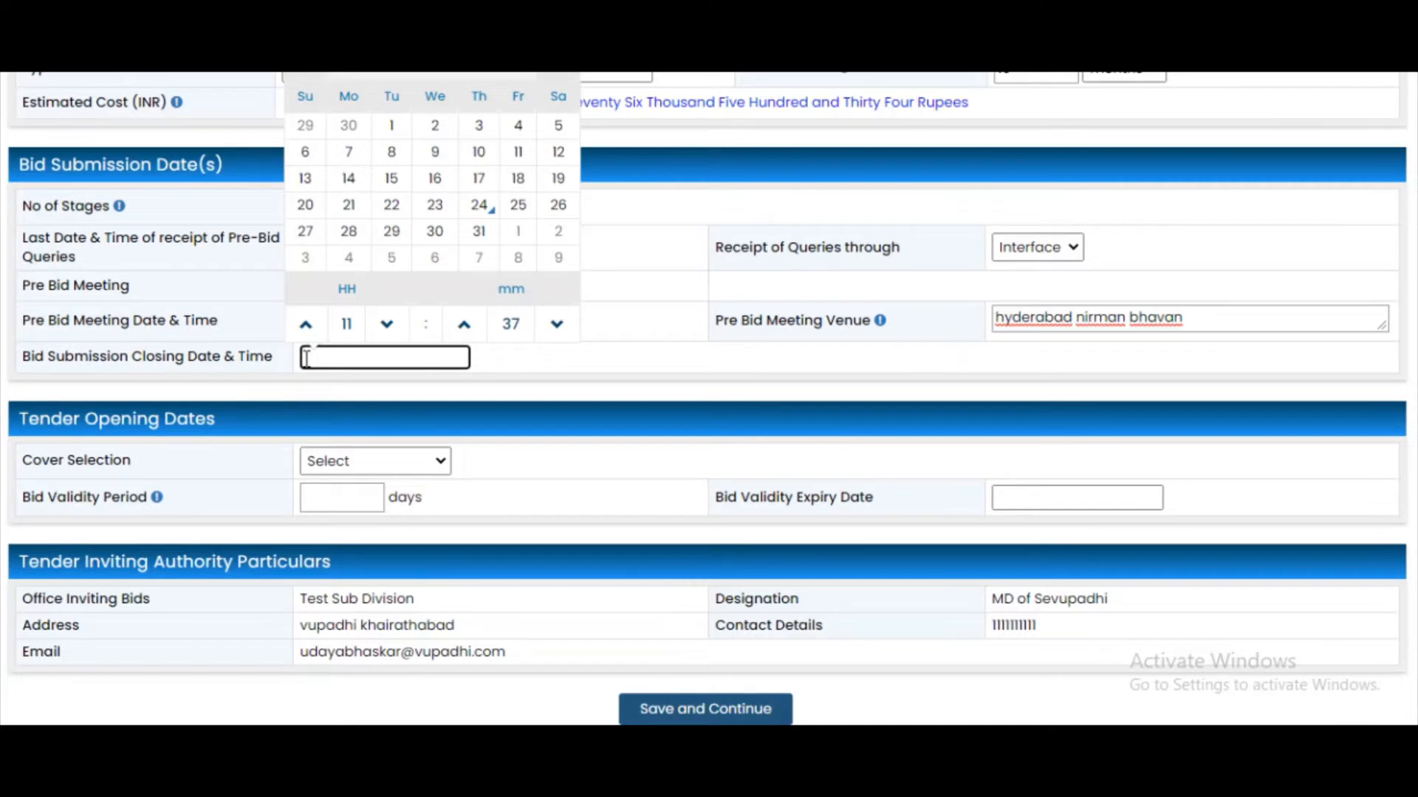
left_click(518, 237)
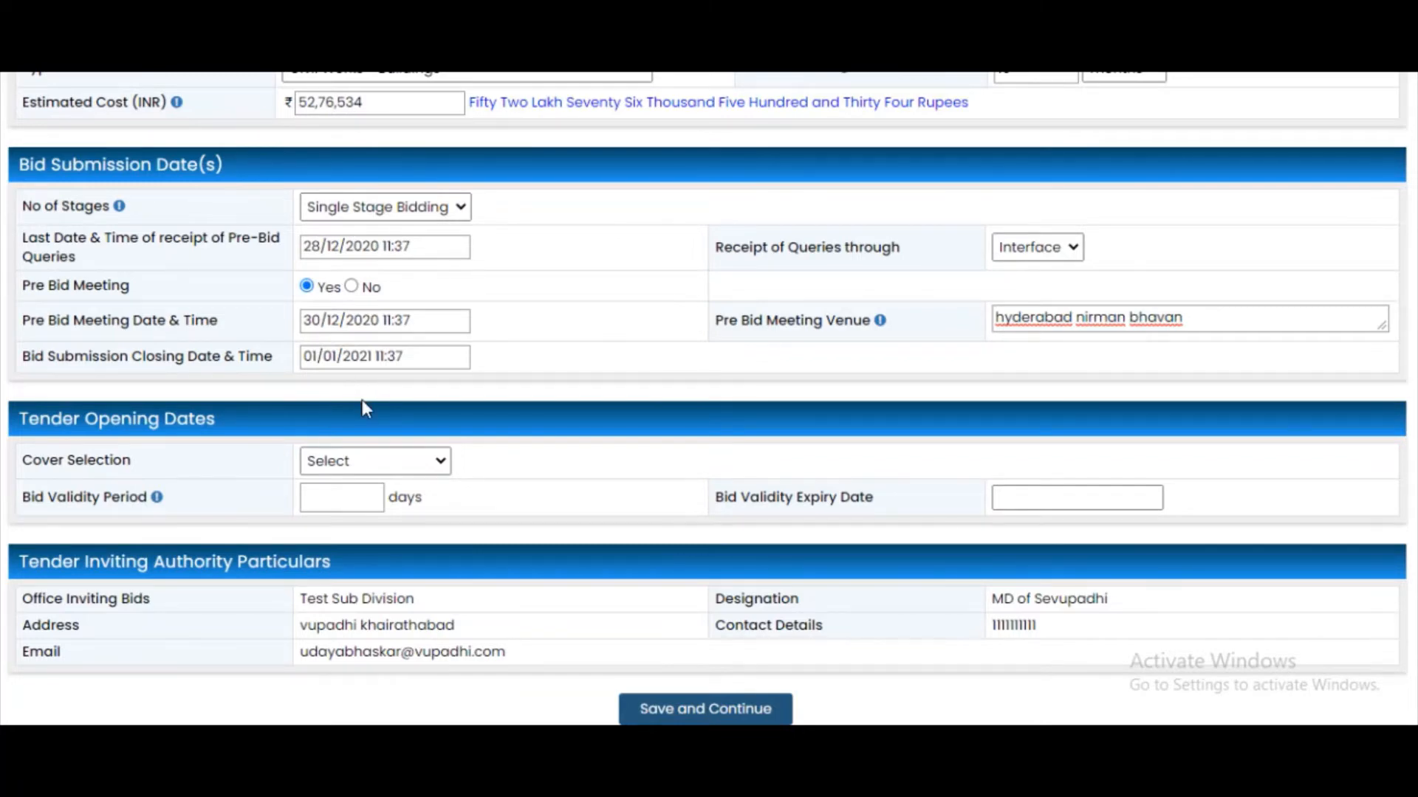
left_click(366, 461)
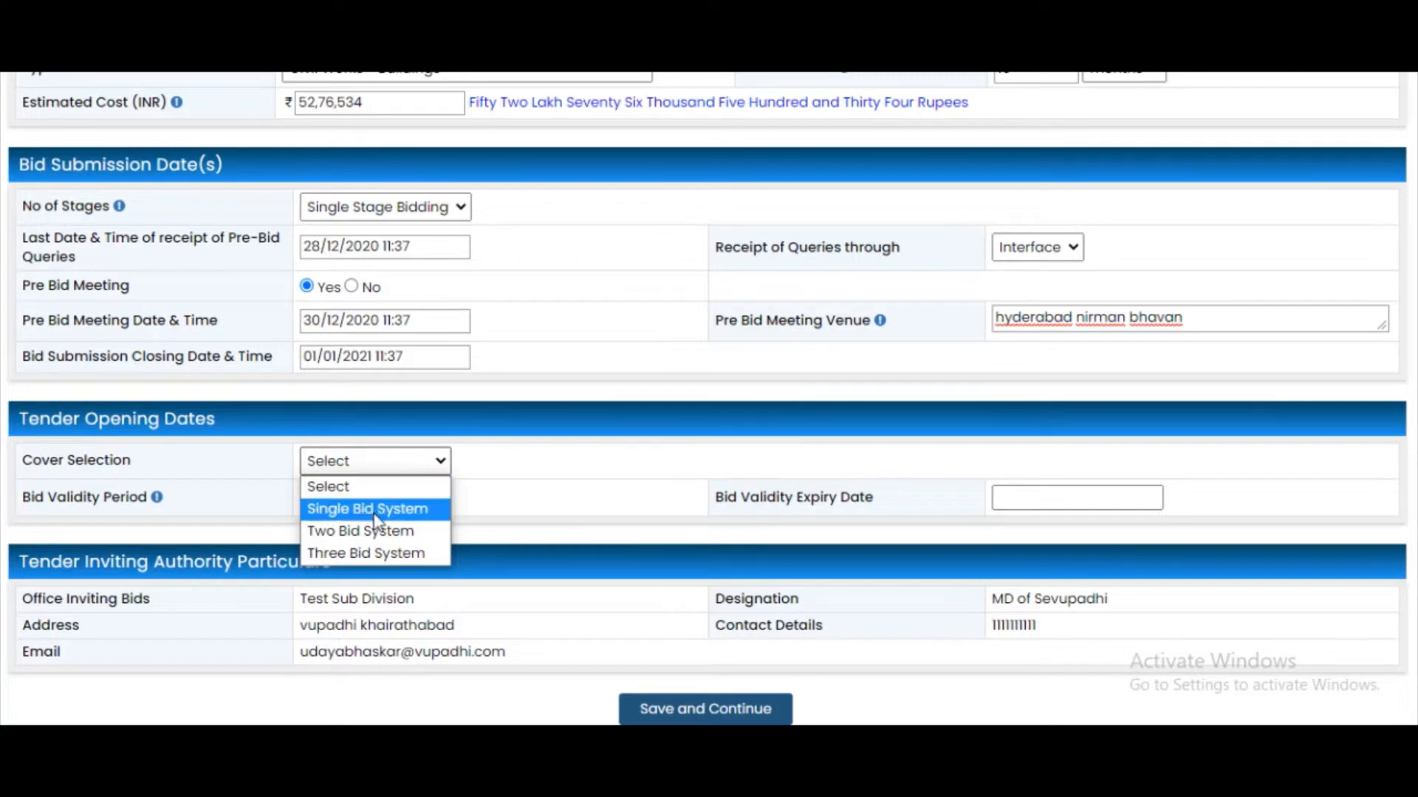
left_click(382, 555)
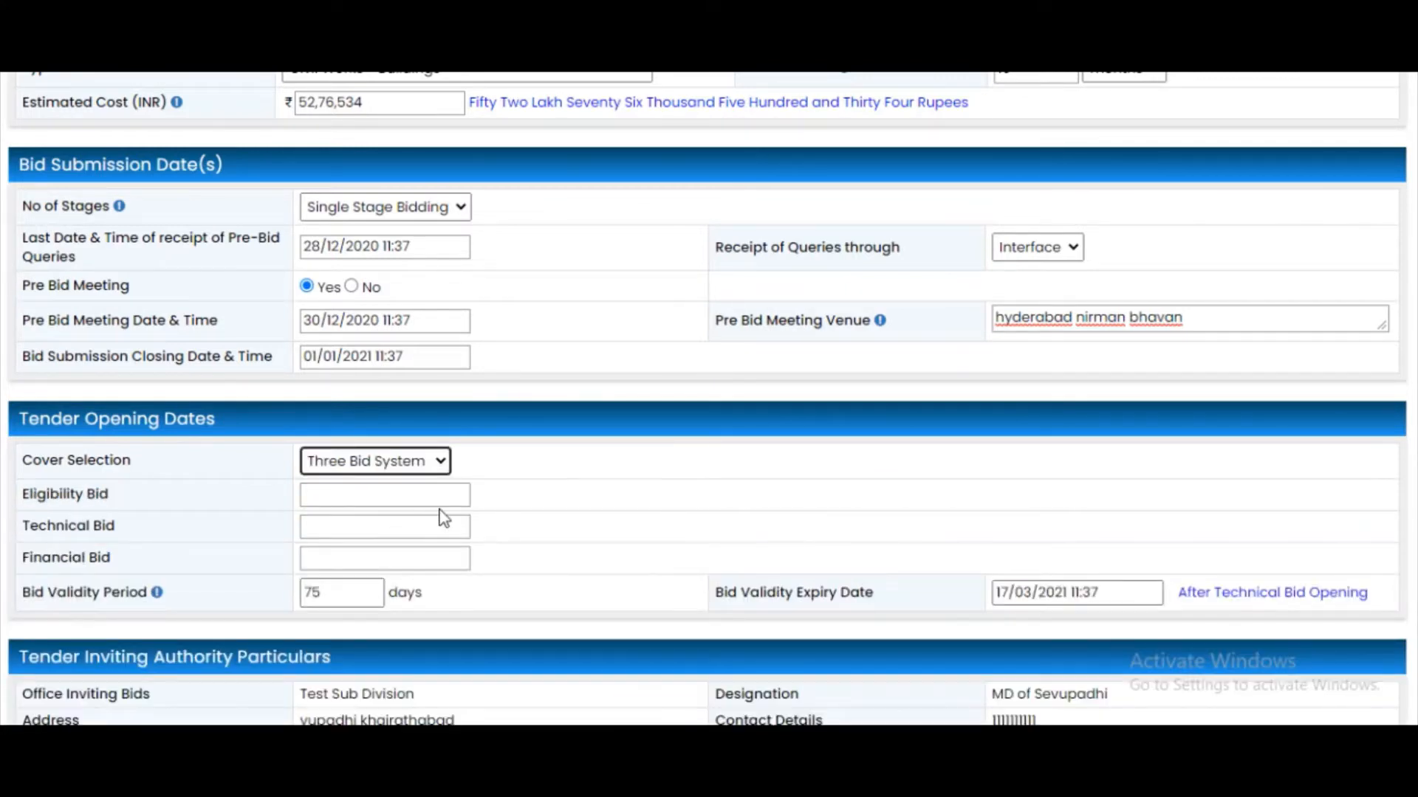
Set the opening dates at 11:55 to 04/01/2021 for the eligibility bid, 05/01/2021 for the technical bid and 06/01/2021 for the financial bid.
left_click(426, 501)
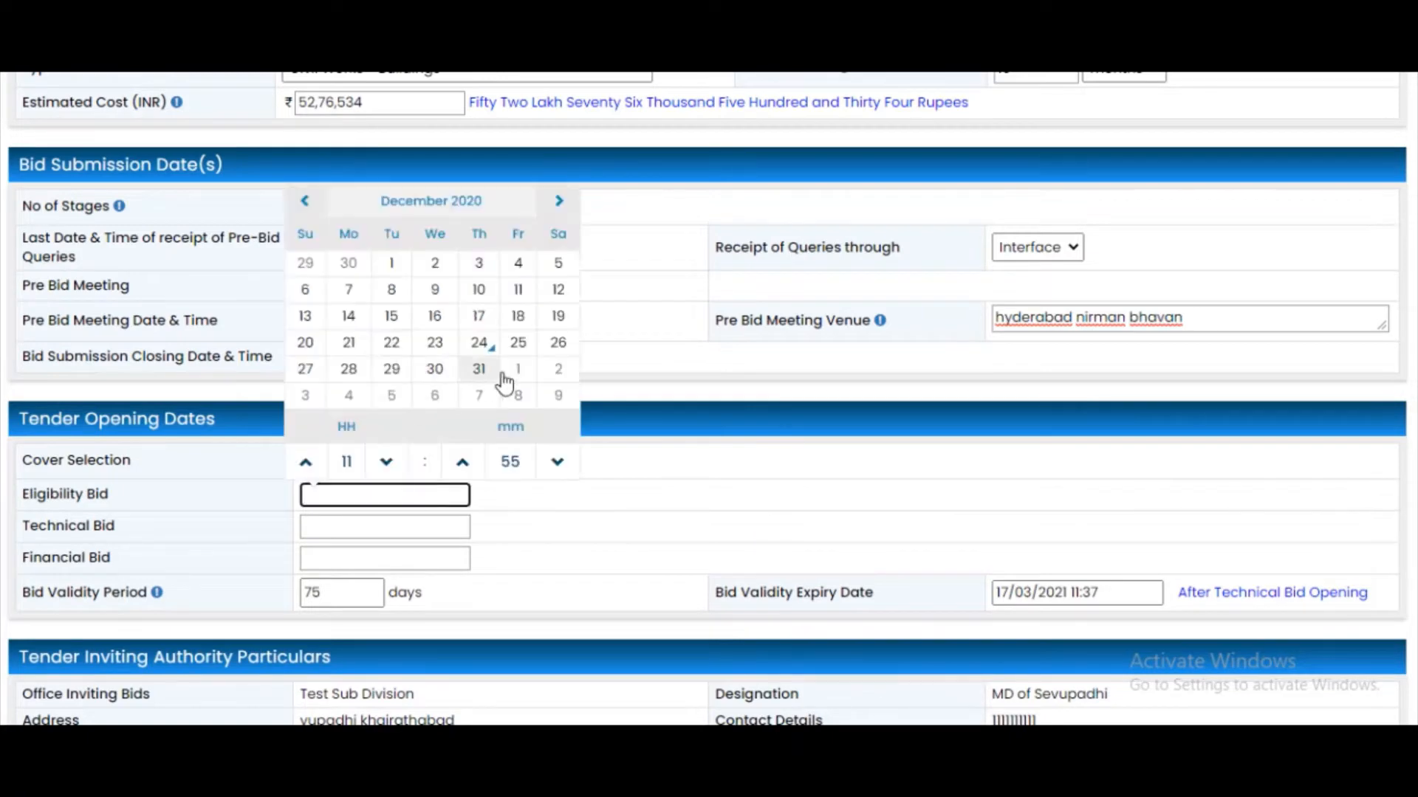
left_click(349, 404)
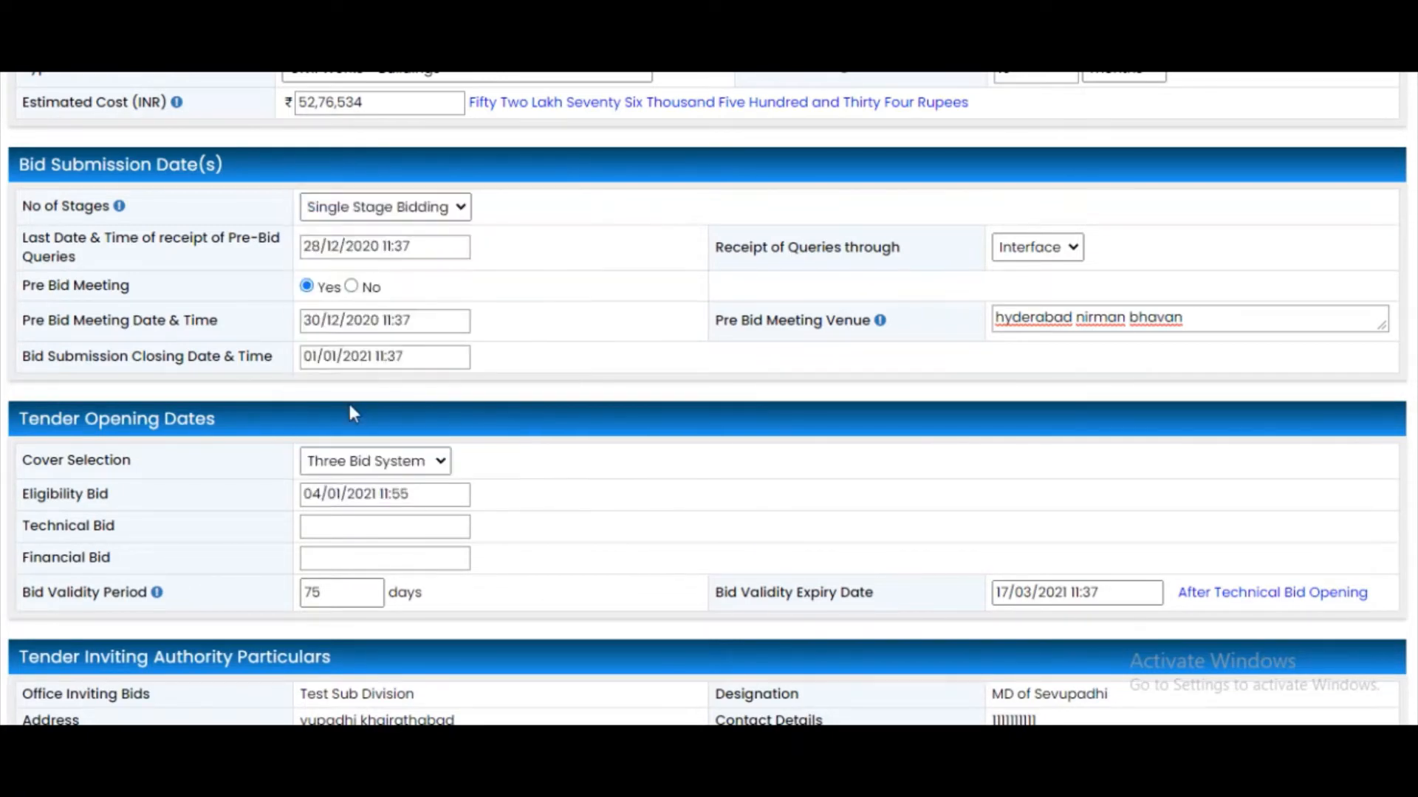
left_click(355, 529)
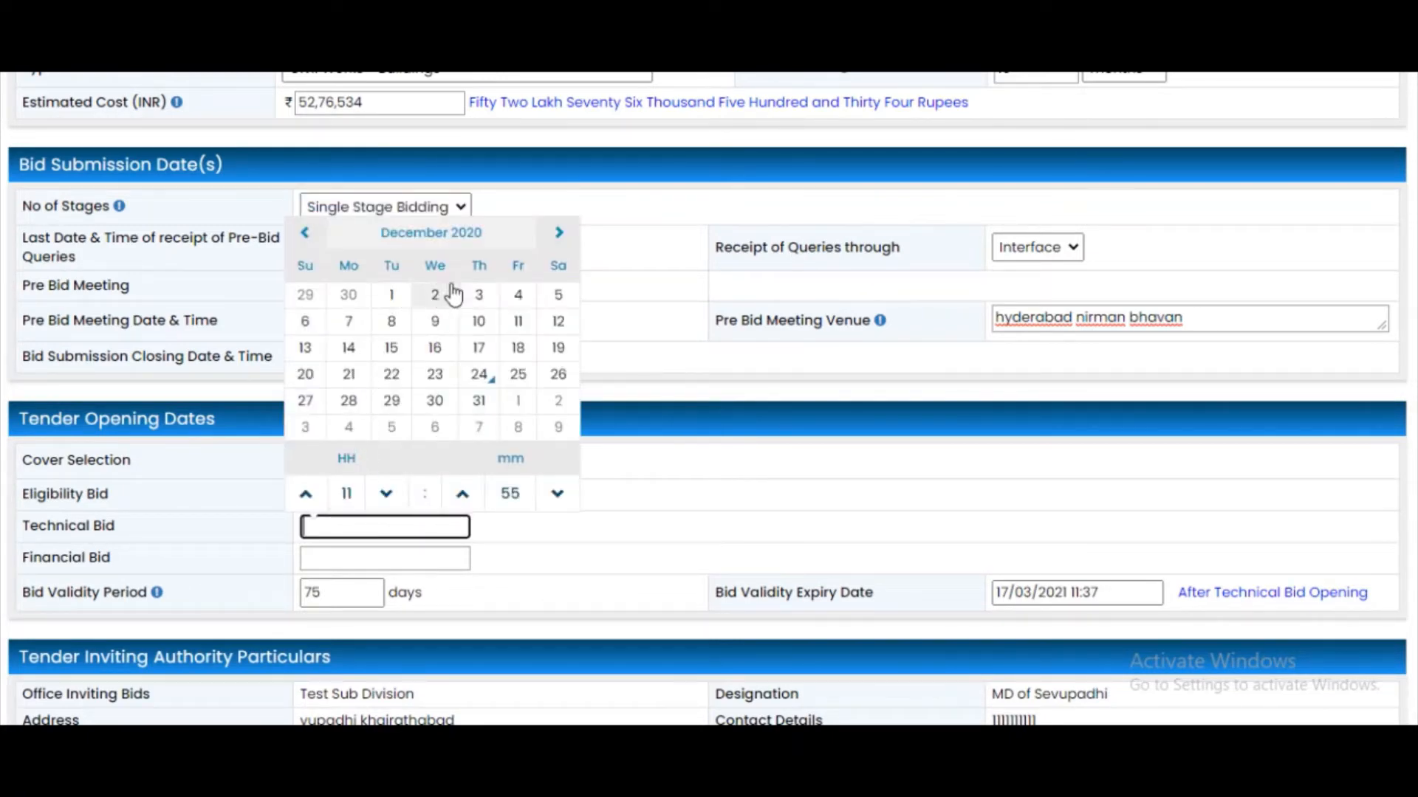
left_click(559, 235)
left_click(391, 321)
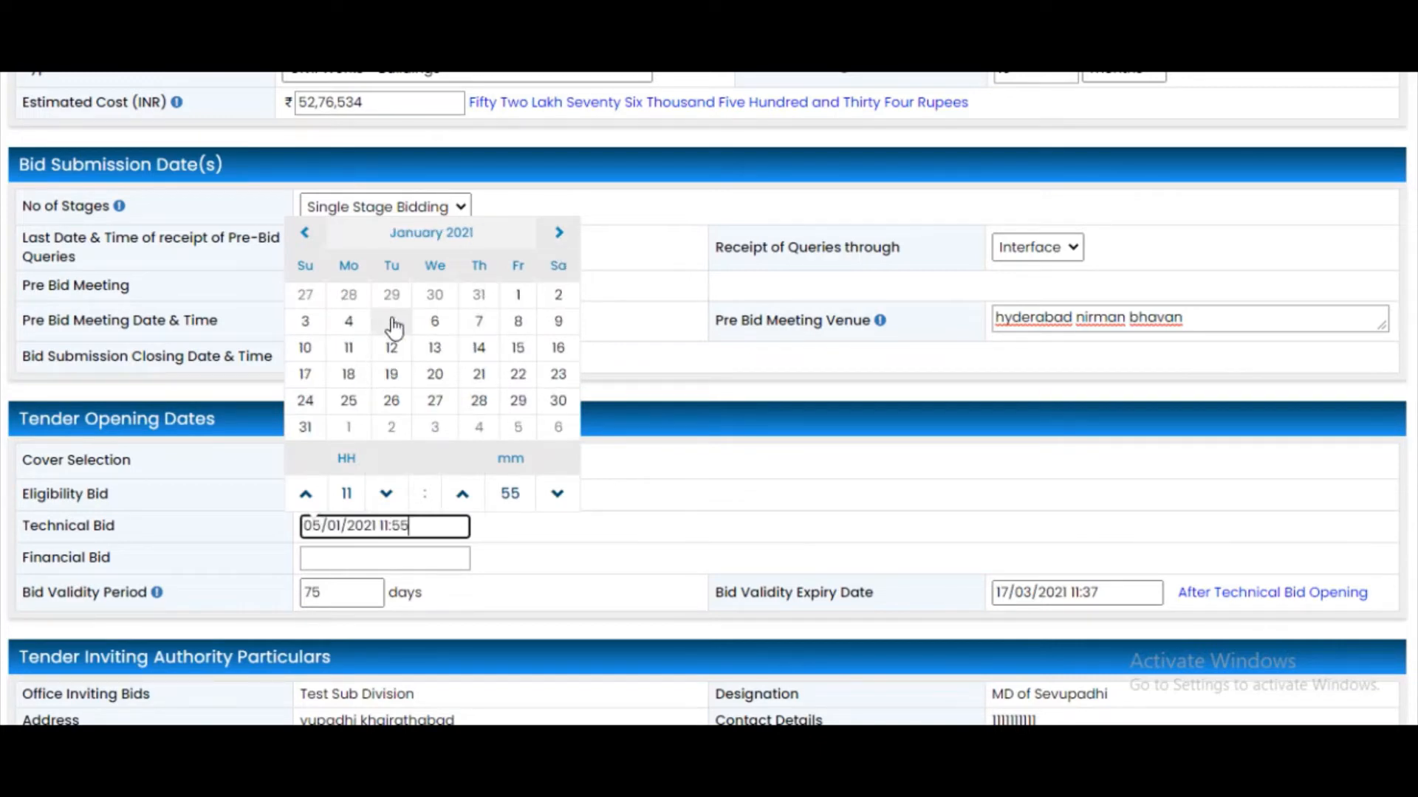
left_click(370, 562)
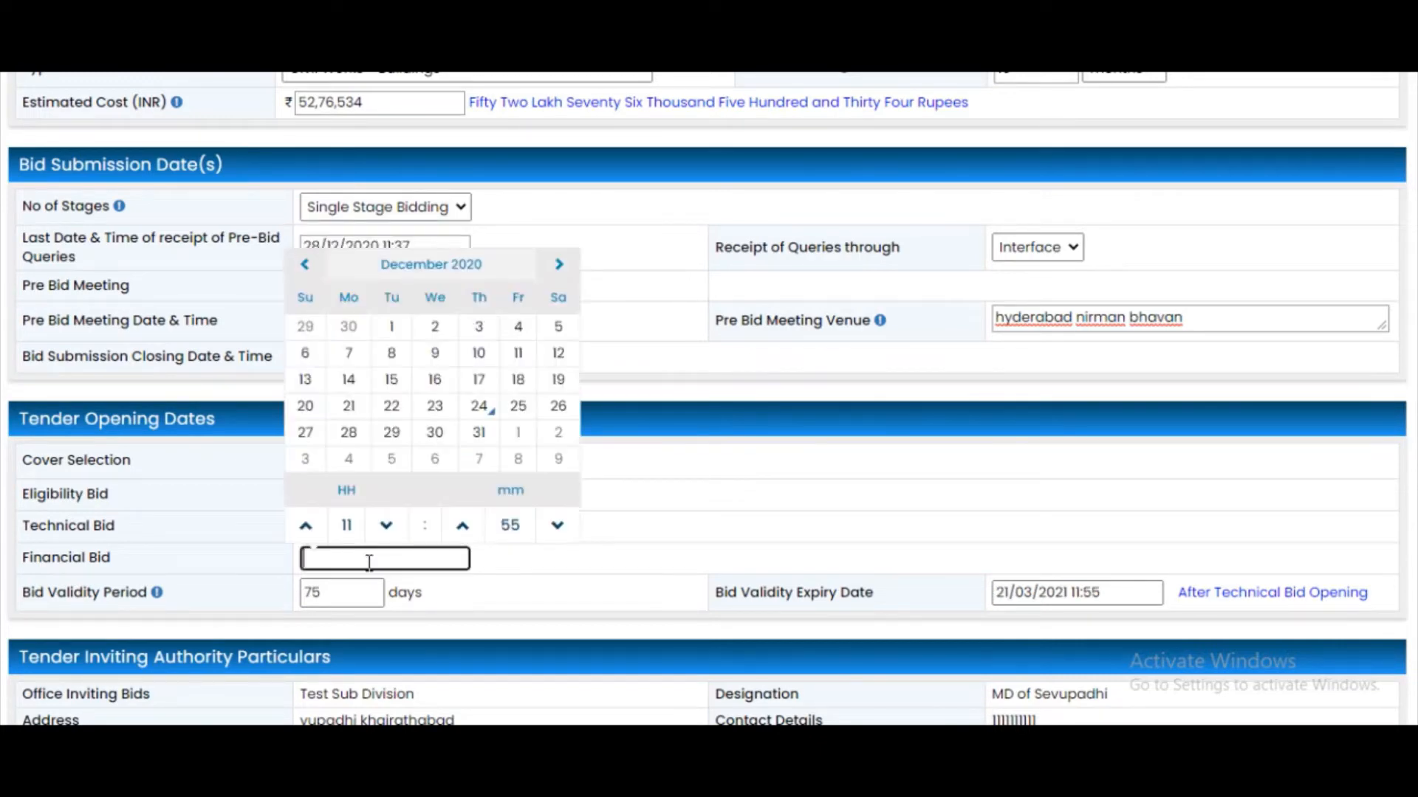
left_click(559, 266)
left_click(435, 353)
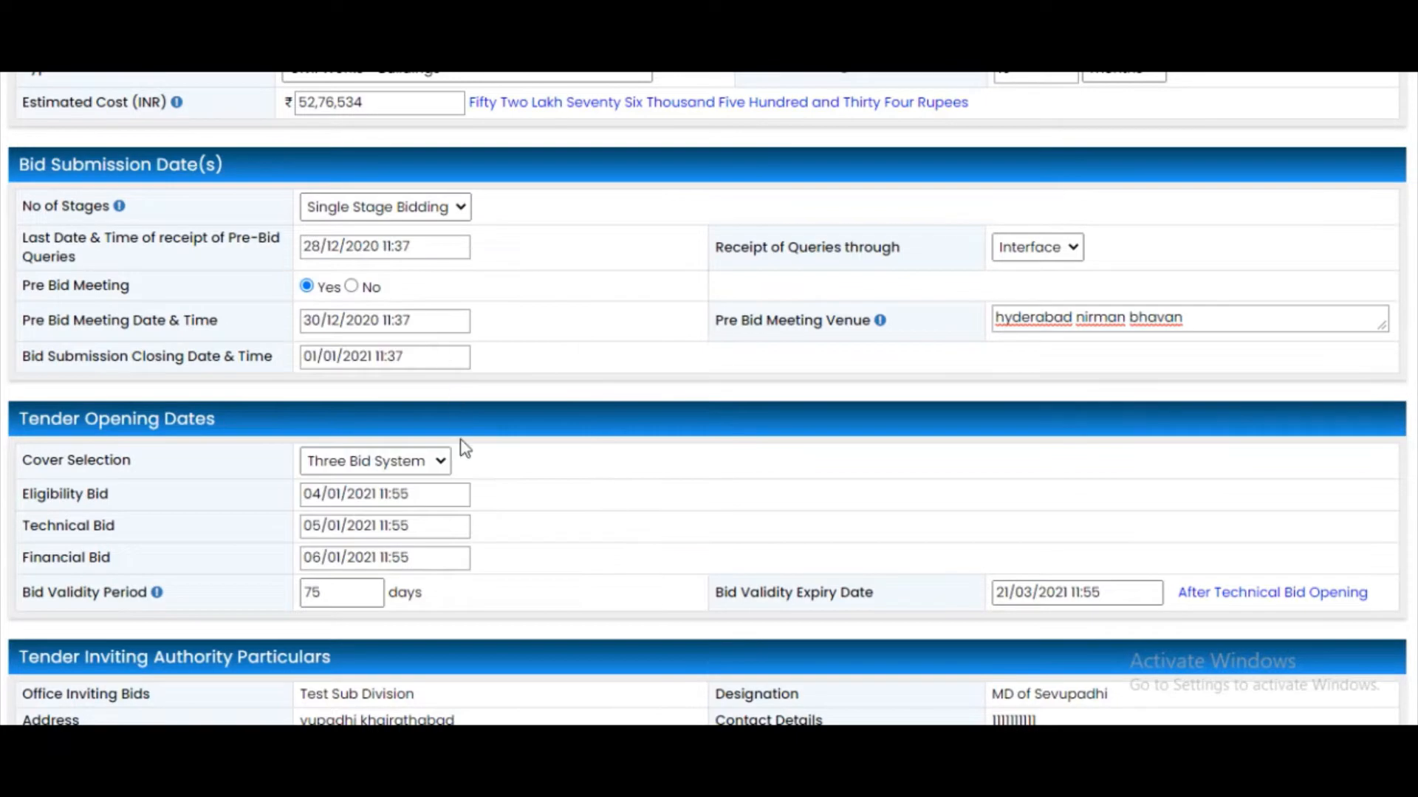
Save the tender details and continue, accepting empty Subwork/Packages for this tender.
scroll(474, 531, "down", 1)
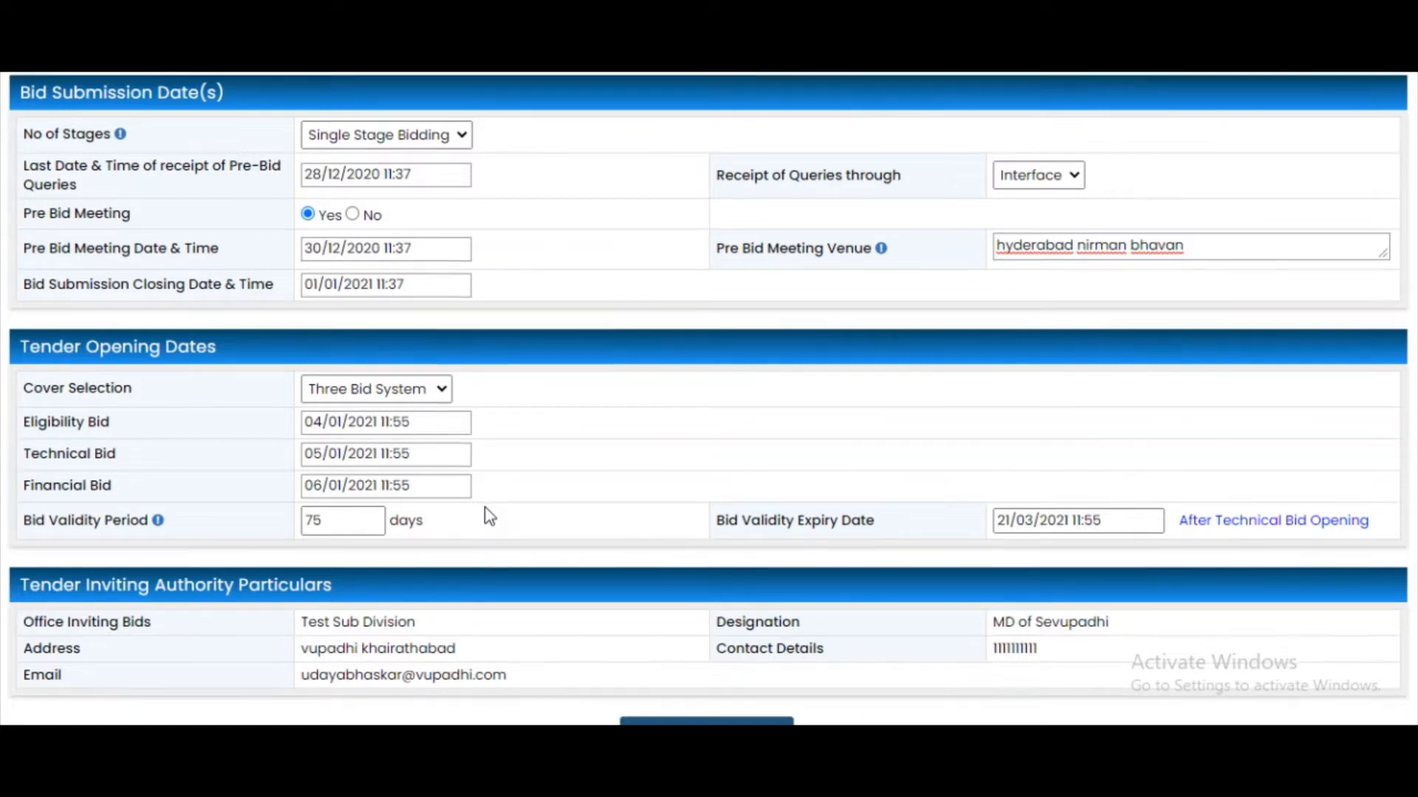
scroll(489, 515, "down", 1)
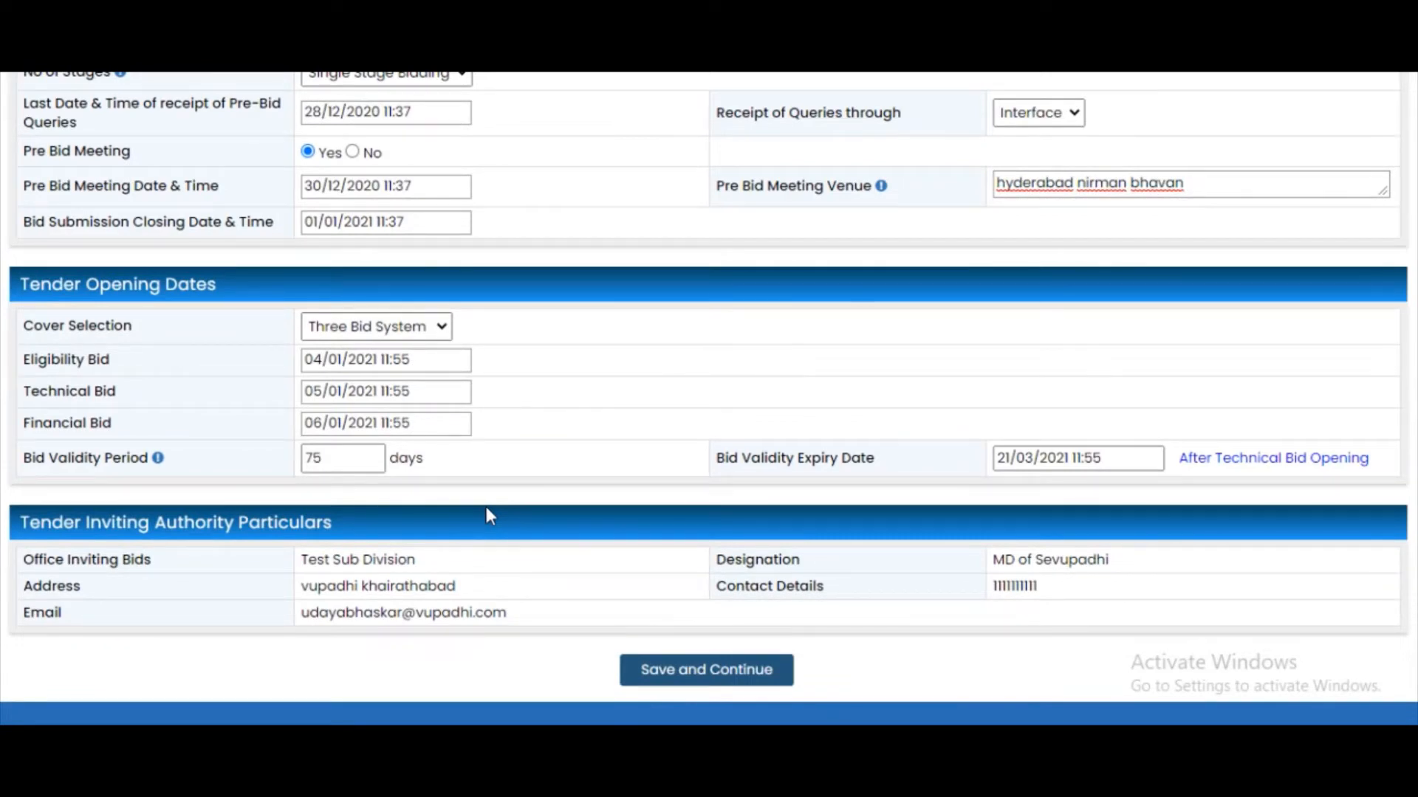
left_click(703, 672)
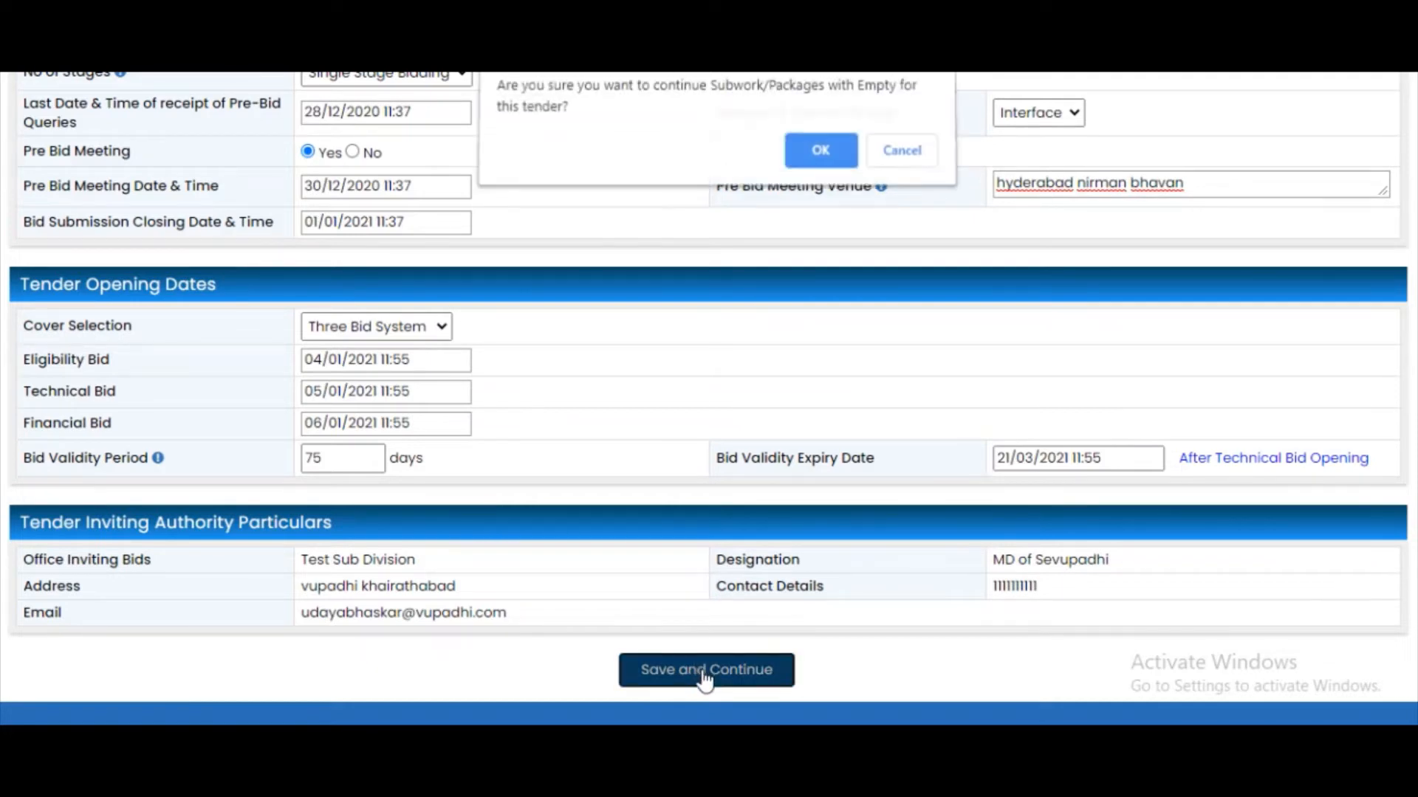
left_click(820, 157)
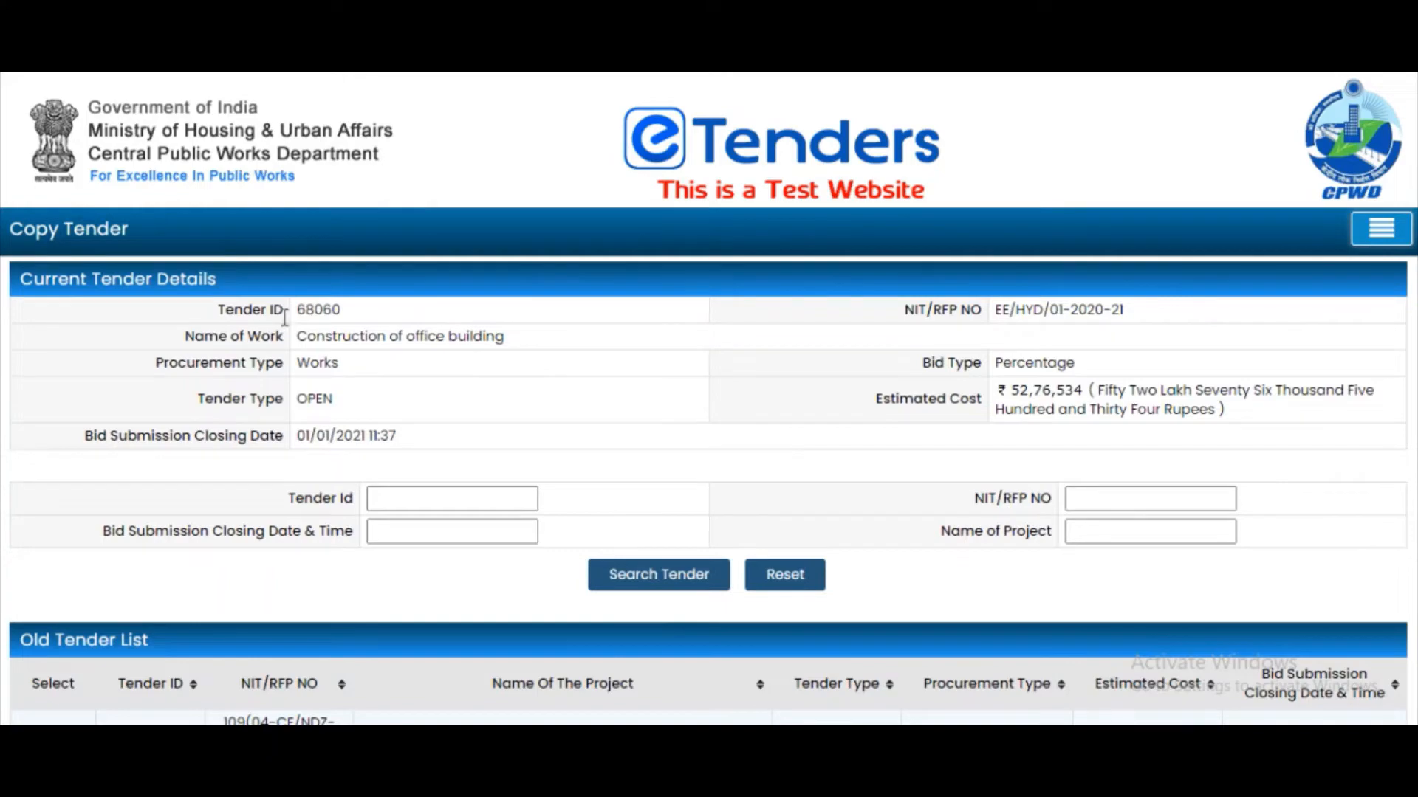
Choose old tender 68052 as the source to copy from and open its list of copyable forms.
double_click(309, 311)
scroll(454, 318, "down", 10)
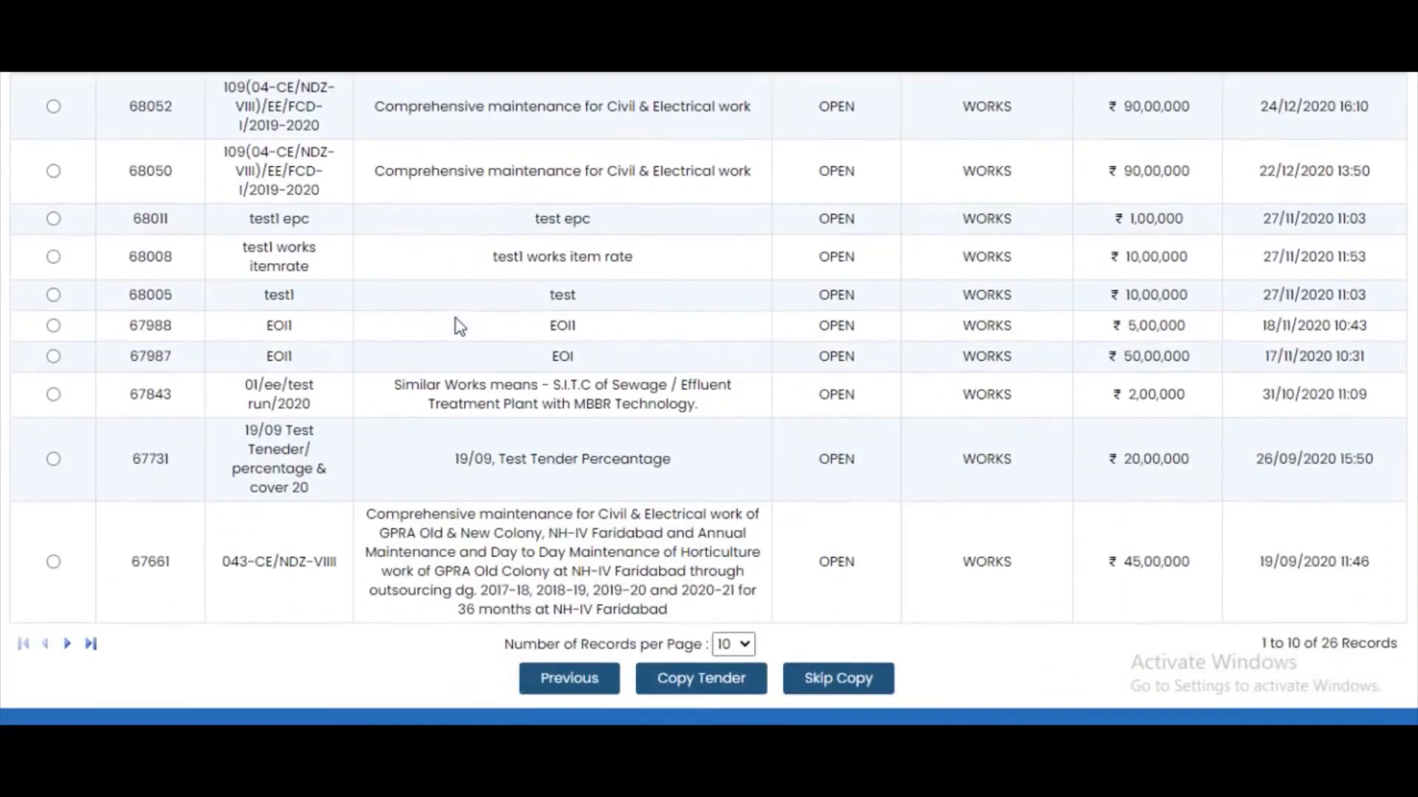
scroll(477, 359, "up", 2)
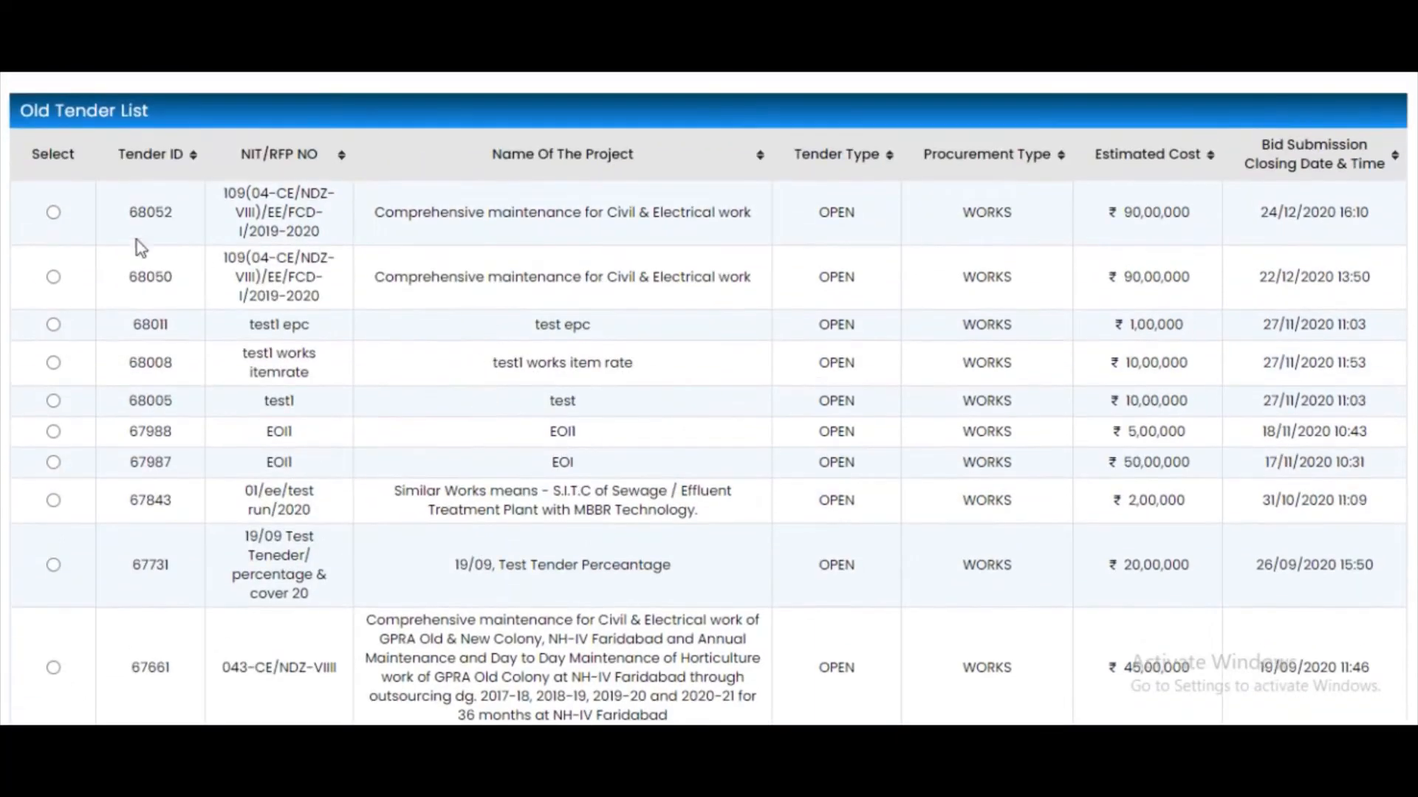
left_click(53, 213)
scroll(515, 342, "down", 2)
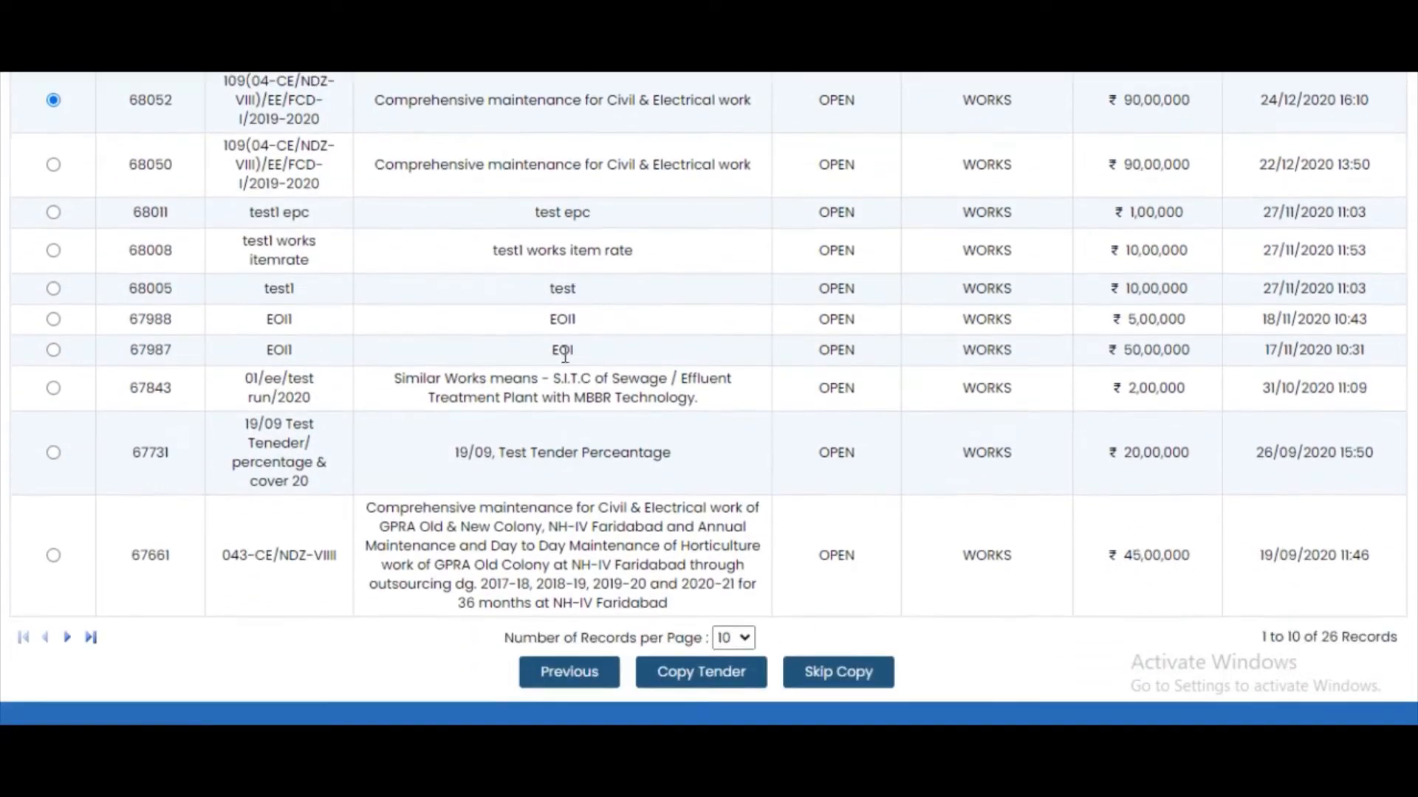
left_click(825, 680)
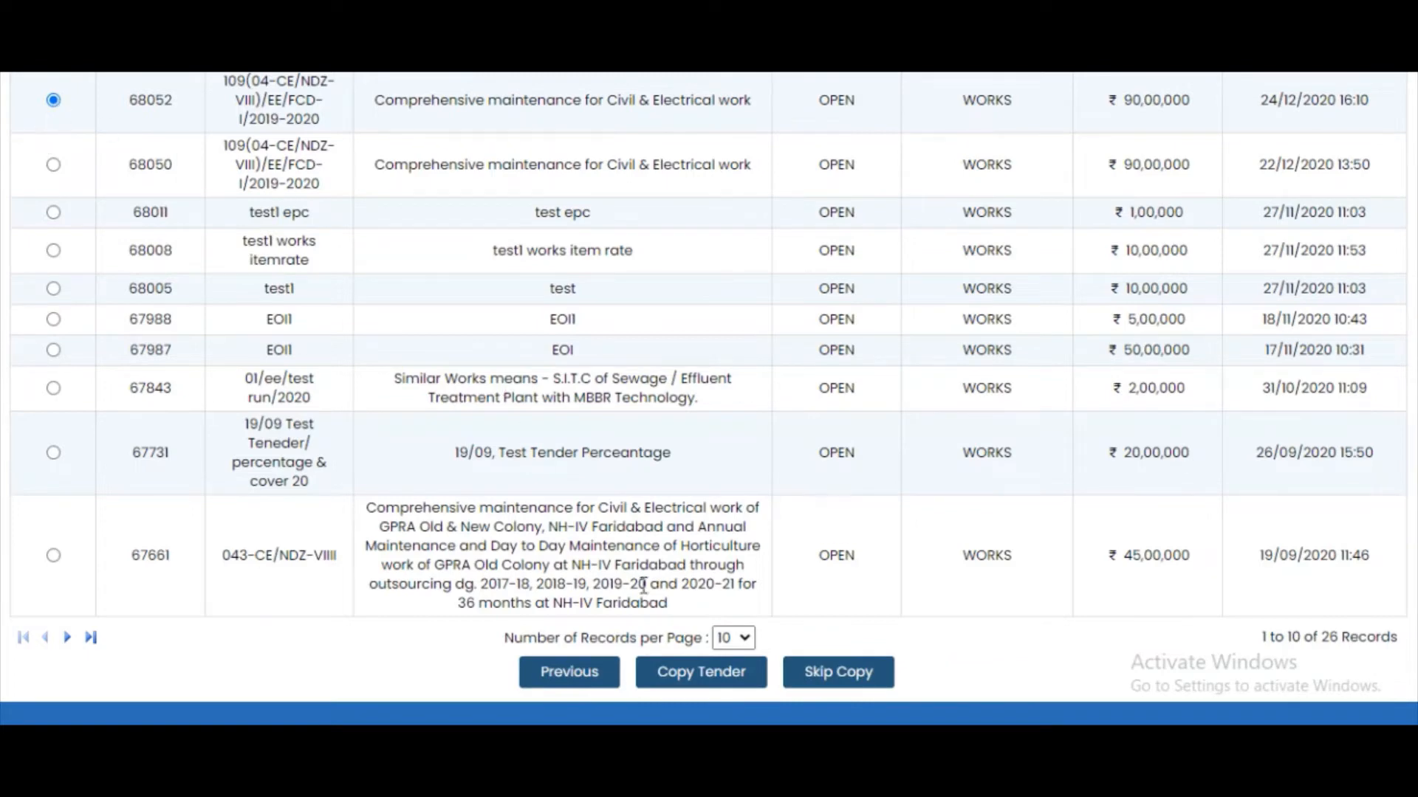
left_click(700, 672)
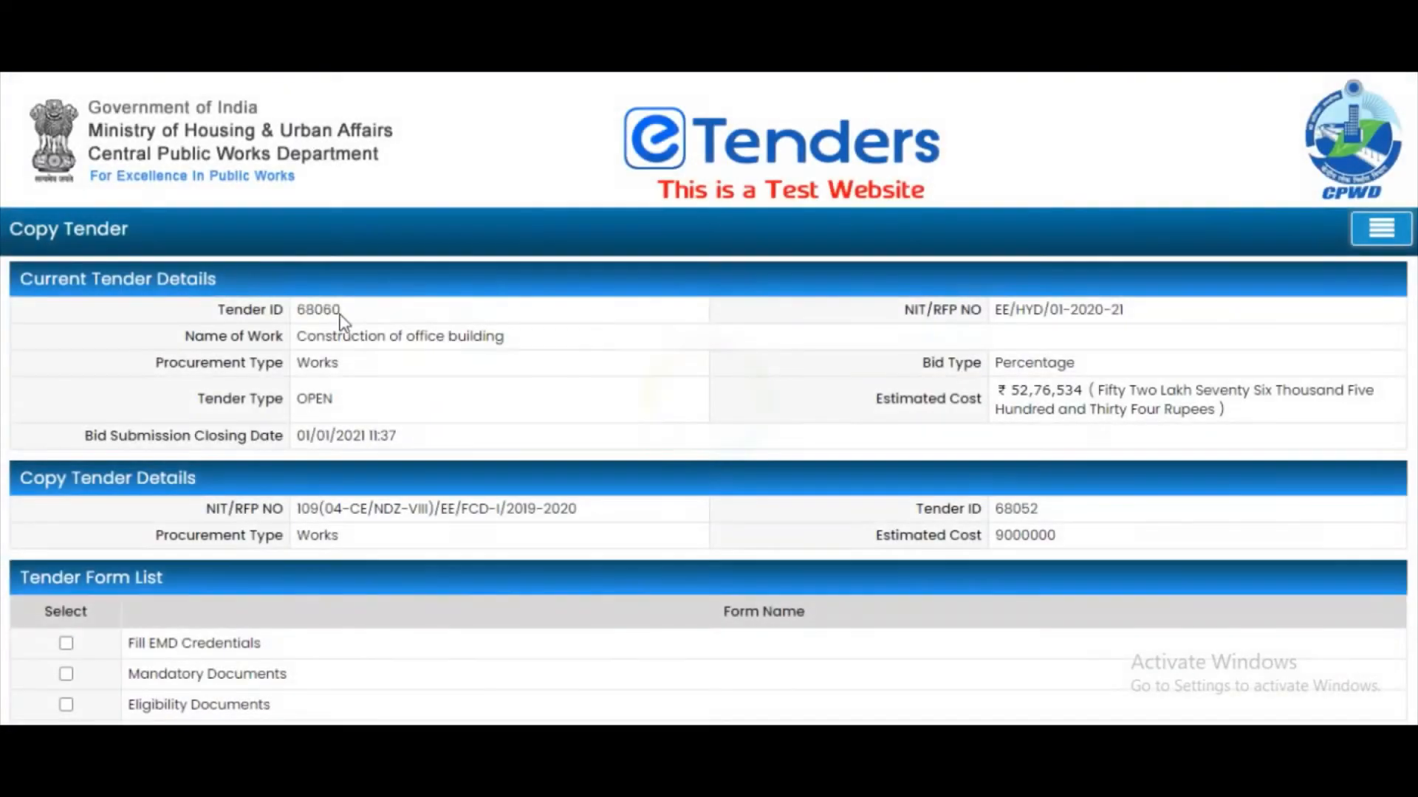
Select the EMD credentials, mandatory documents, eligibility documents and bid openers forms for copying, but leave without copying the data.
scroll(193, 499, "down", 2)
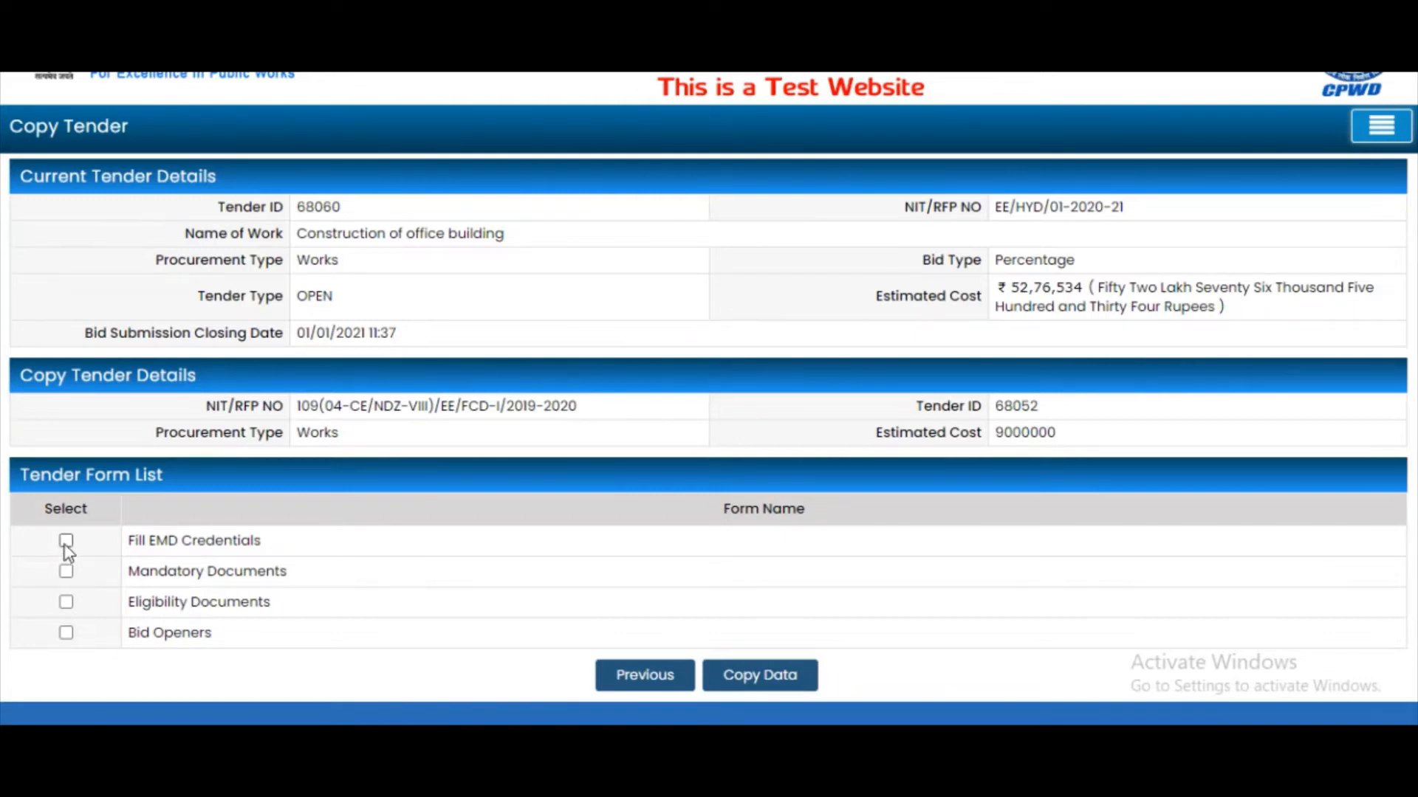
left_click(66, 602)
left_click(66, 632)
left_click(67, 572)
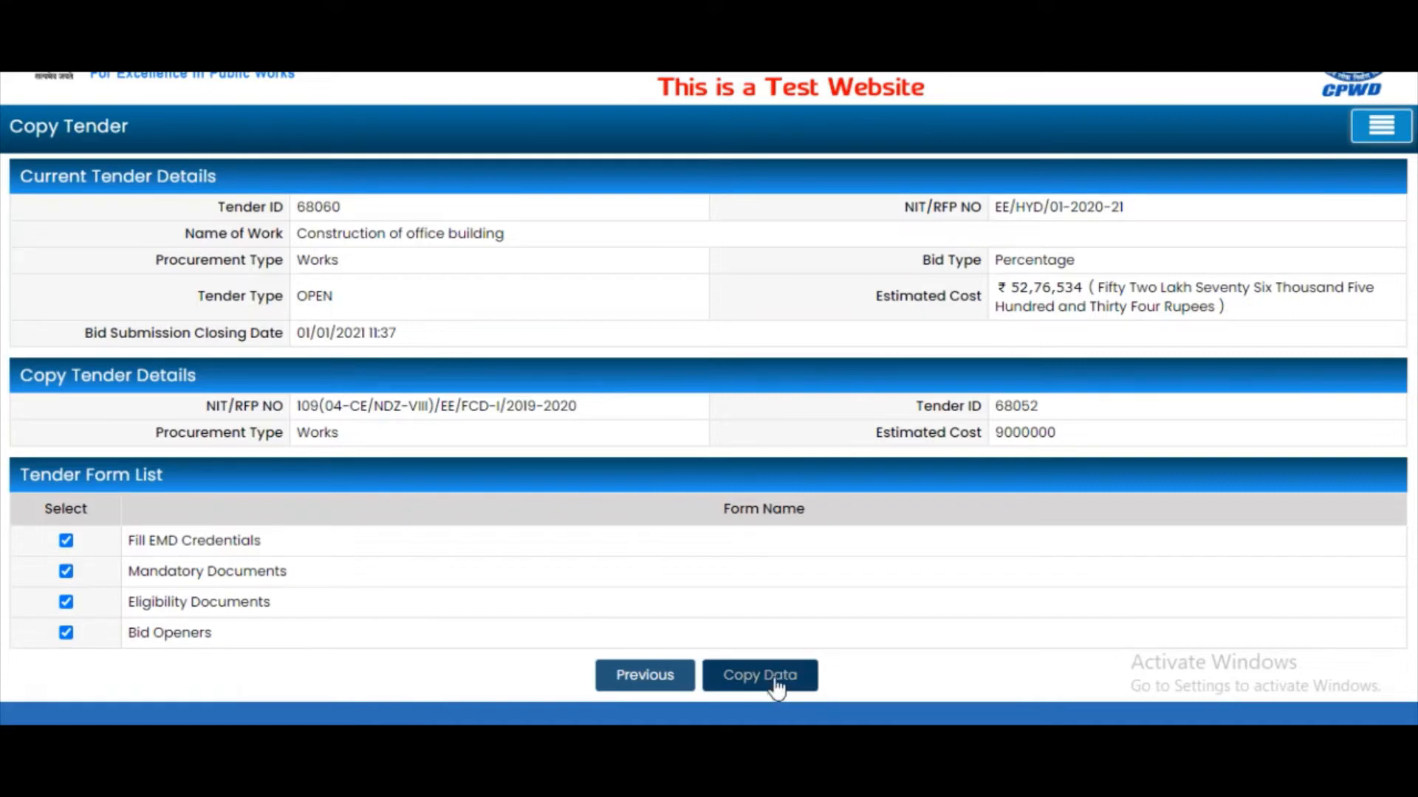
left_click(664, 678)
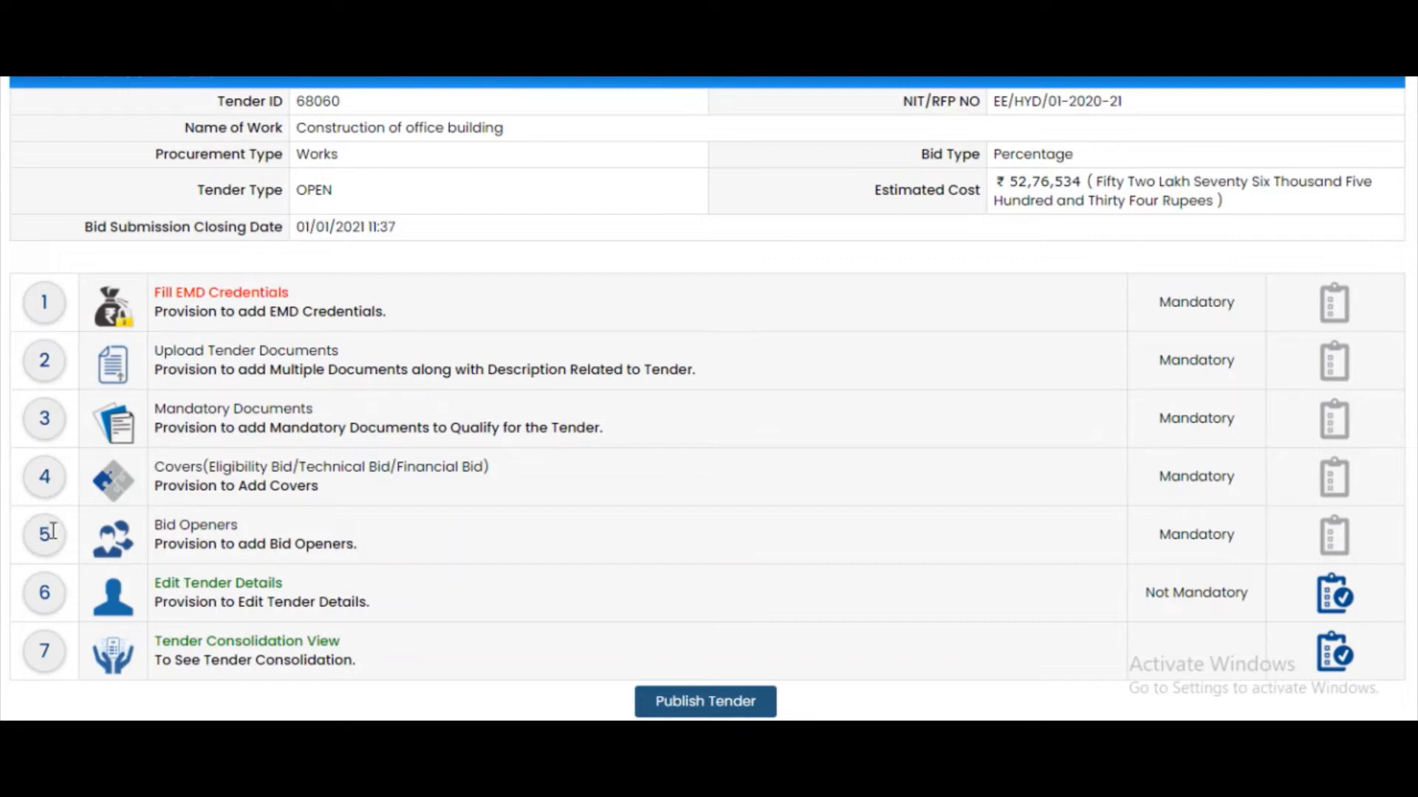
In the tender's EMD credentials, set the EMD amount to 15474 rupees in favour of CPWD HYD.
left_click(247, 299)
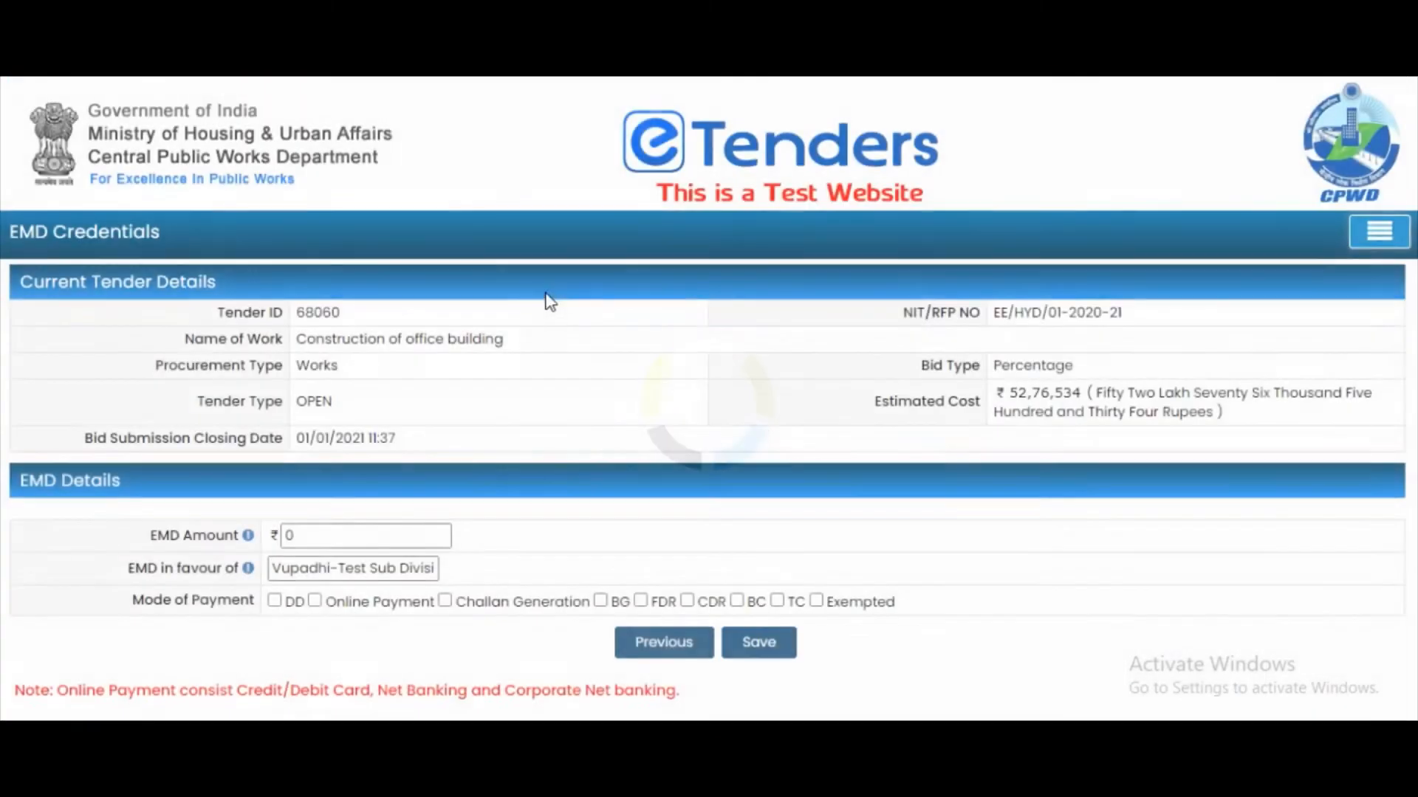
left_click(330, 536)
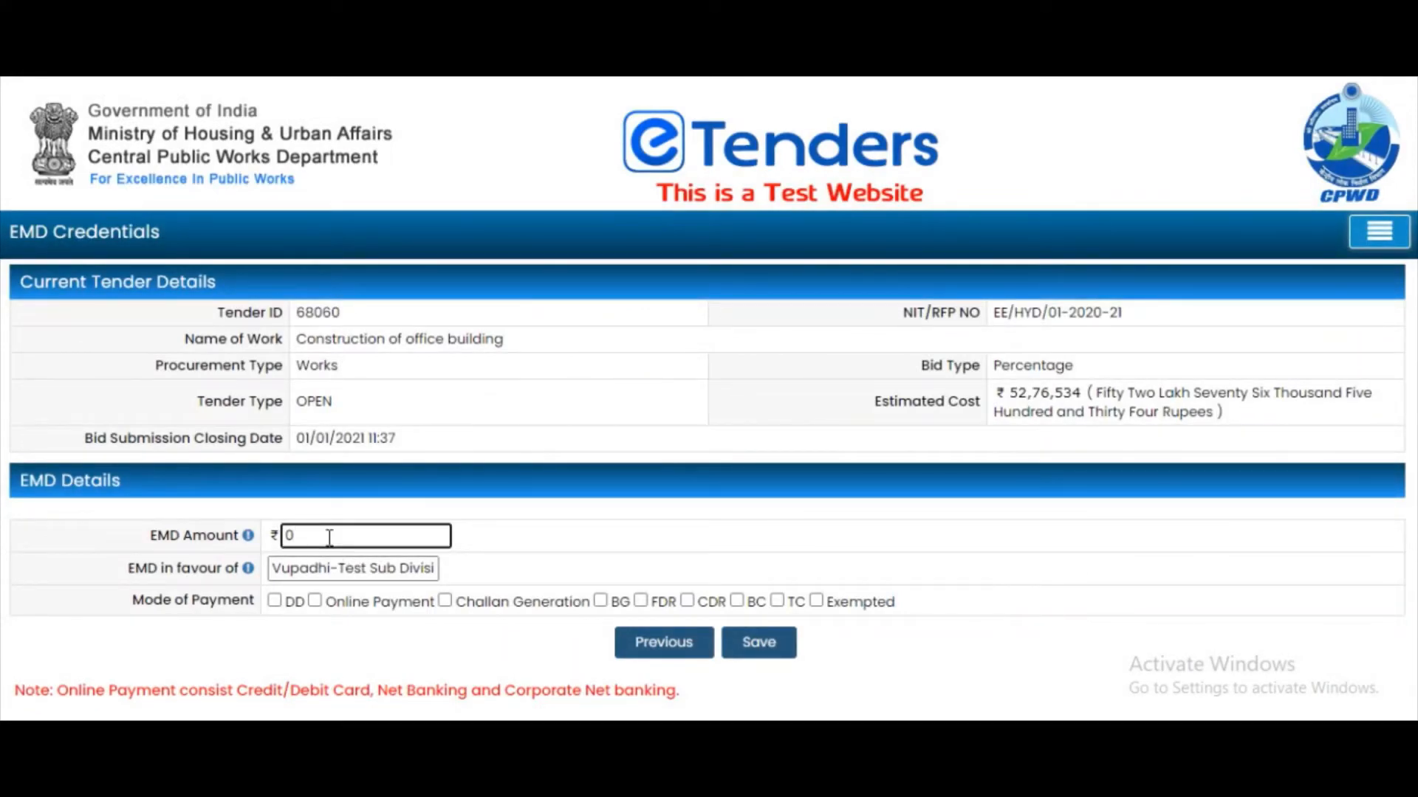
type("15474")
key("Tab")
type("CPWD")
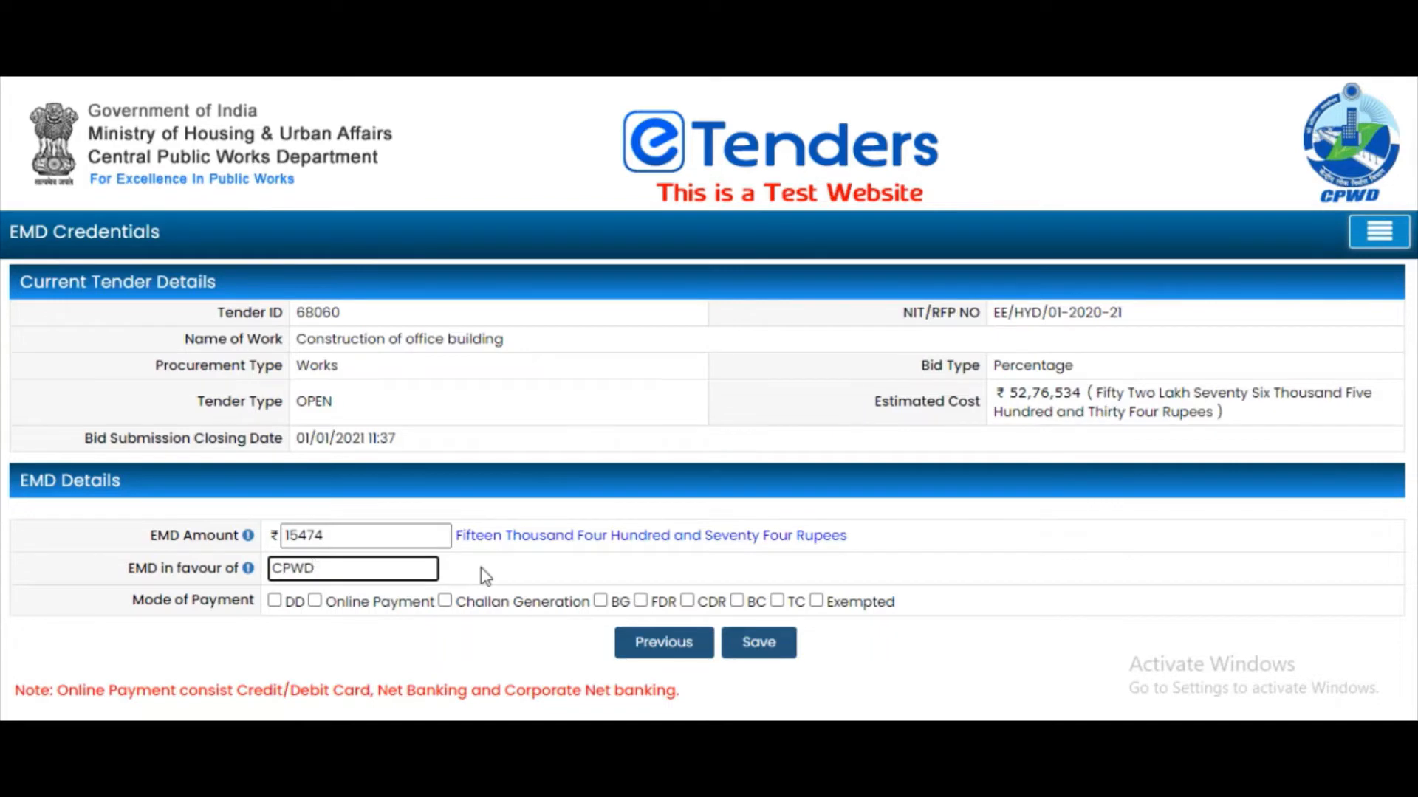
type(" HYD")
Allow DD, Challan Generation, BG and FDR as EMD payment modes, save the EMD details and return to the tender dashboard.
left_click(274, 601)
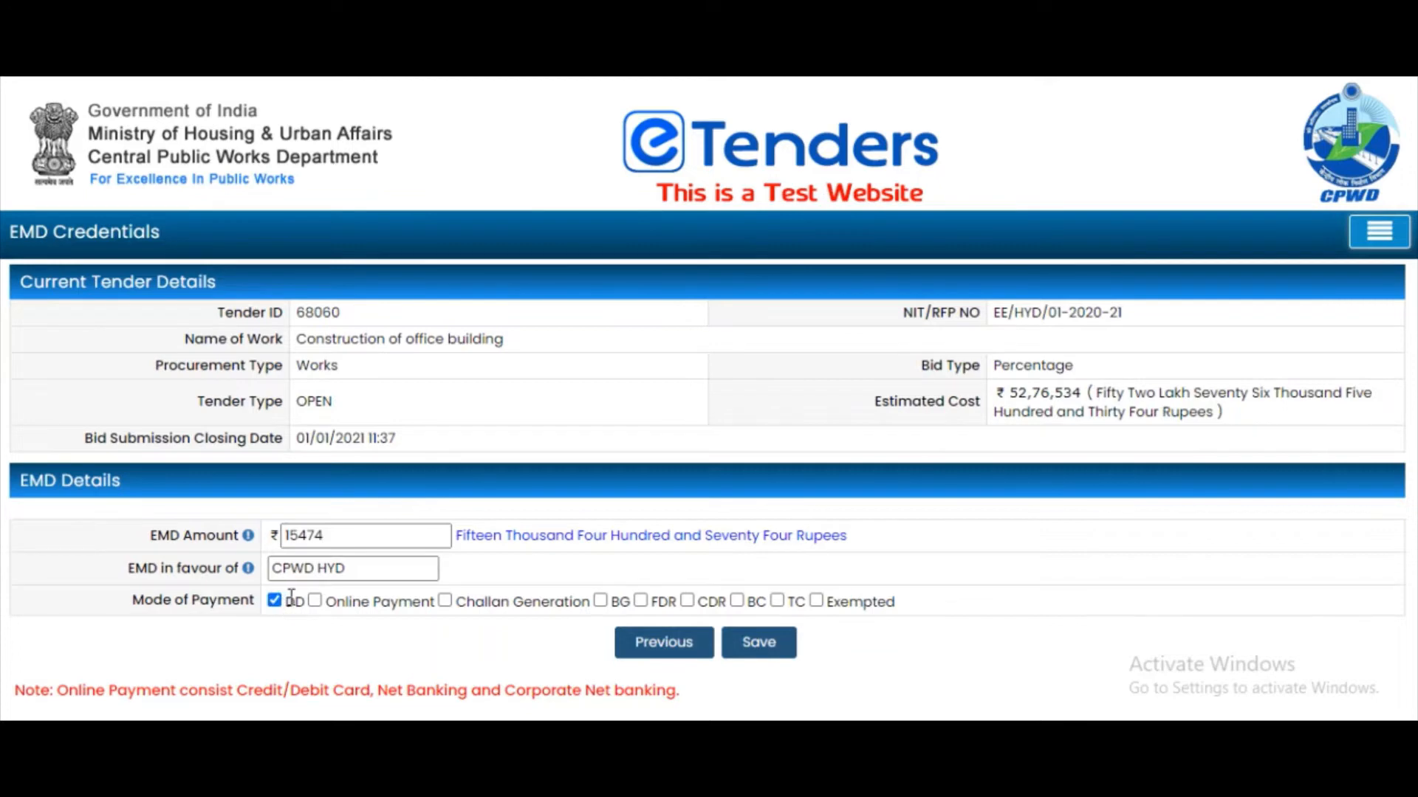
left_click(446, 601)
left_click(600, 601)
left_click(642, 603)
left_click(765, 650)
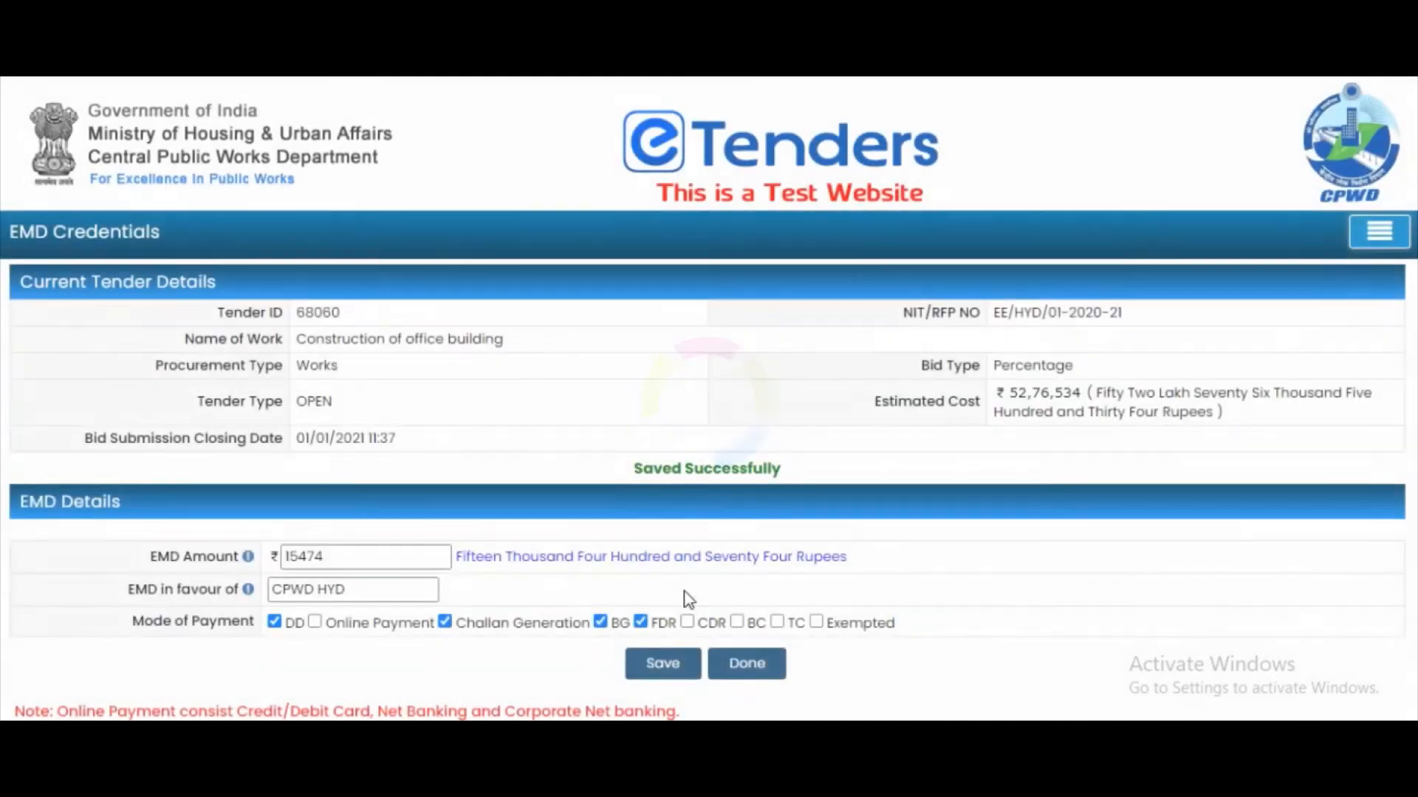
left_click(733, 674)
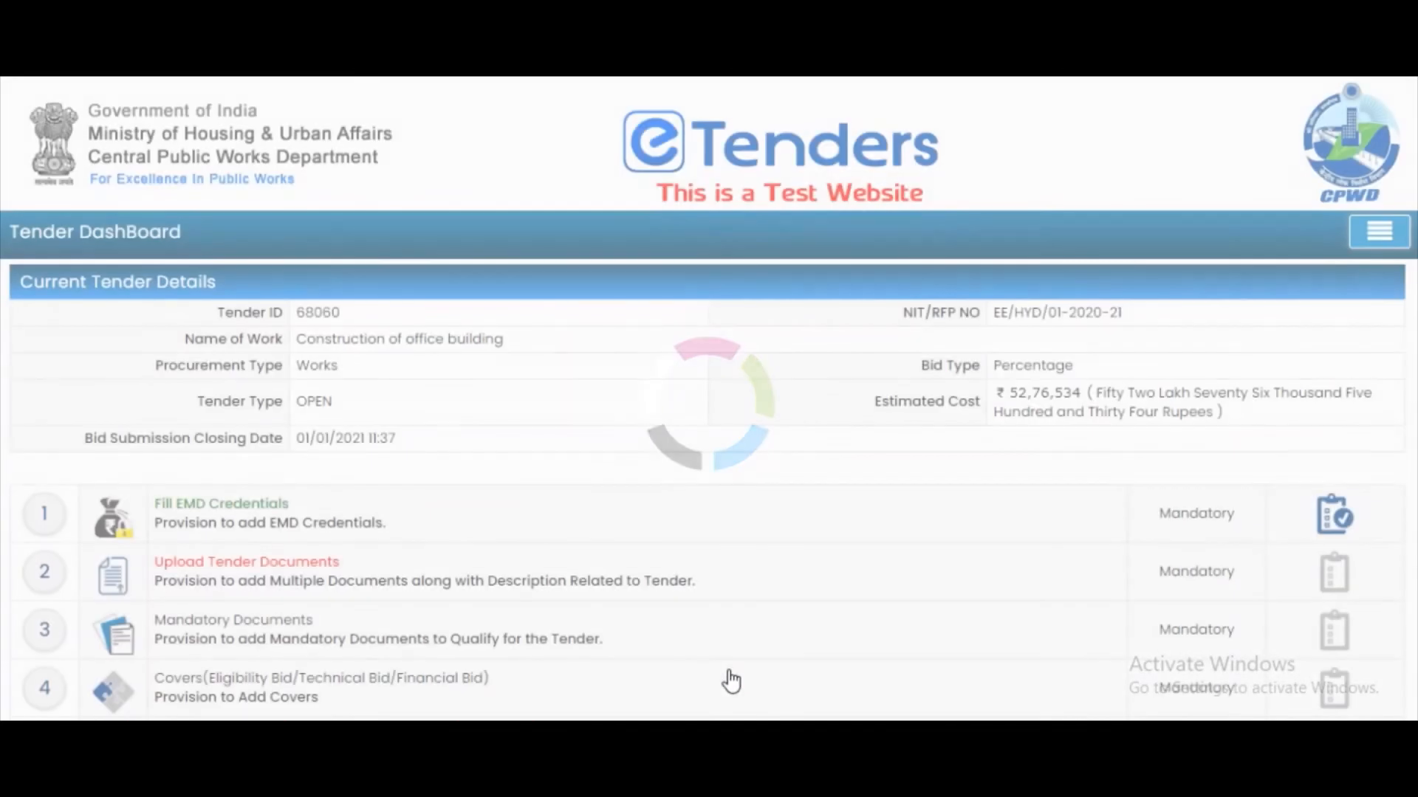
In the tender documents upload form, choose the file NIT-EE-01-hyd-20-21 and describe it as "NIT document".
left_click(209, 564)
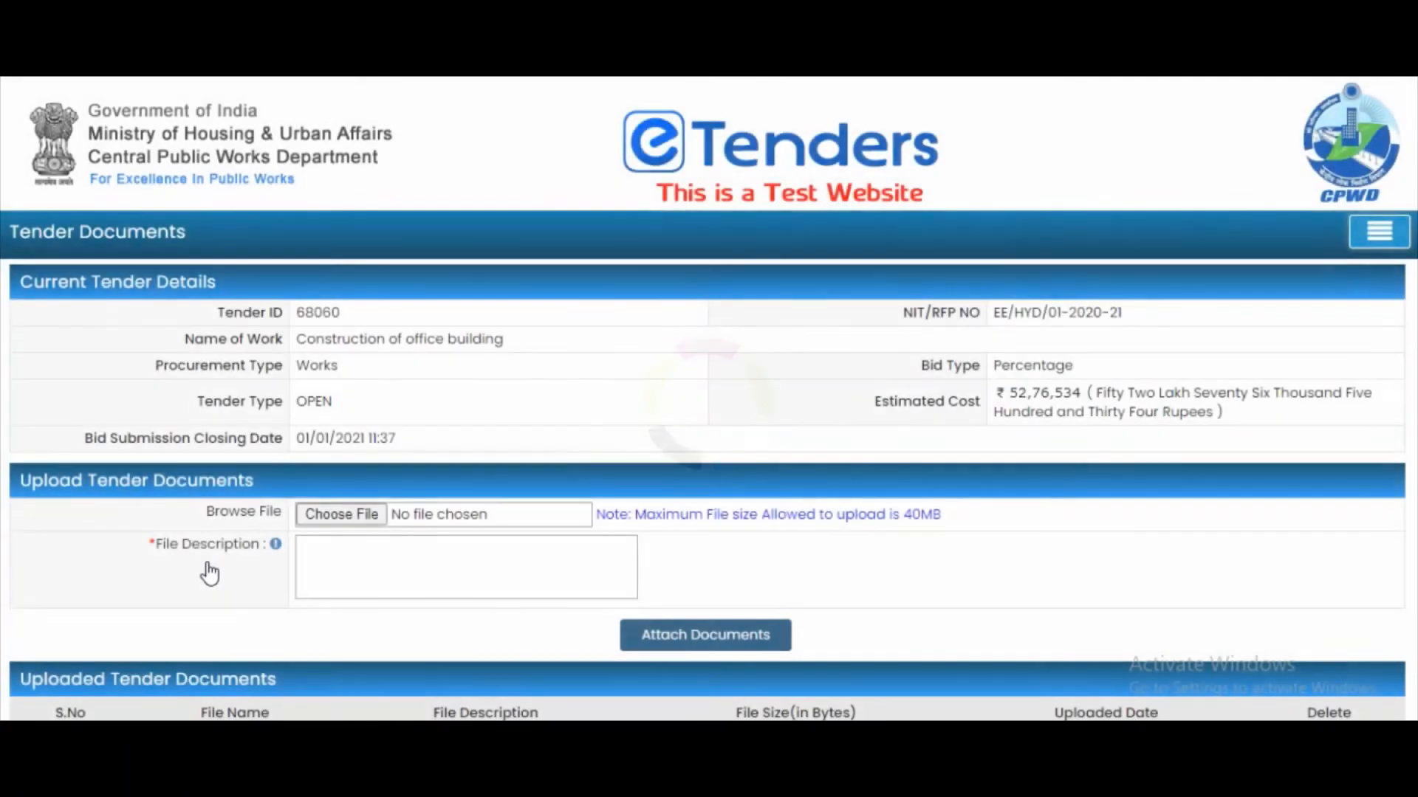
left_click(320, 522)
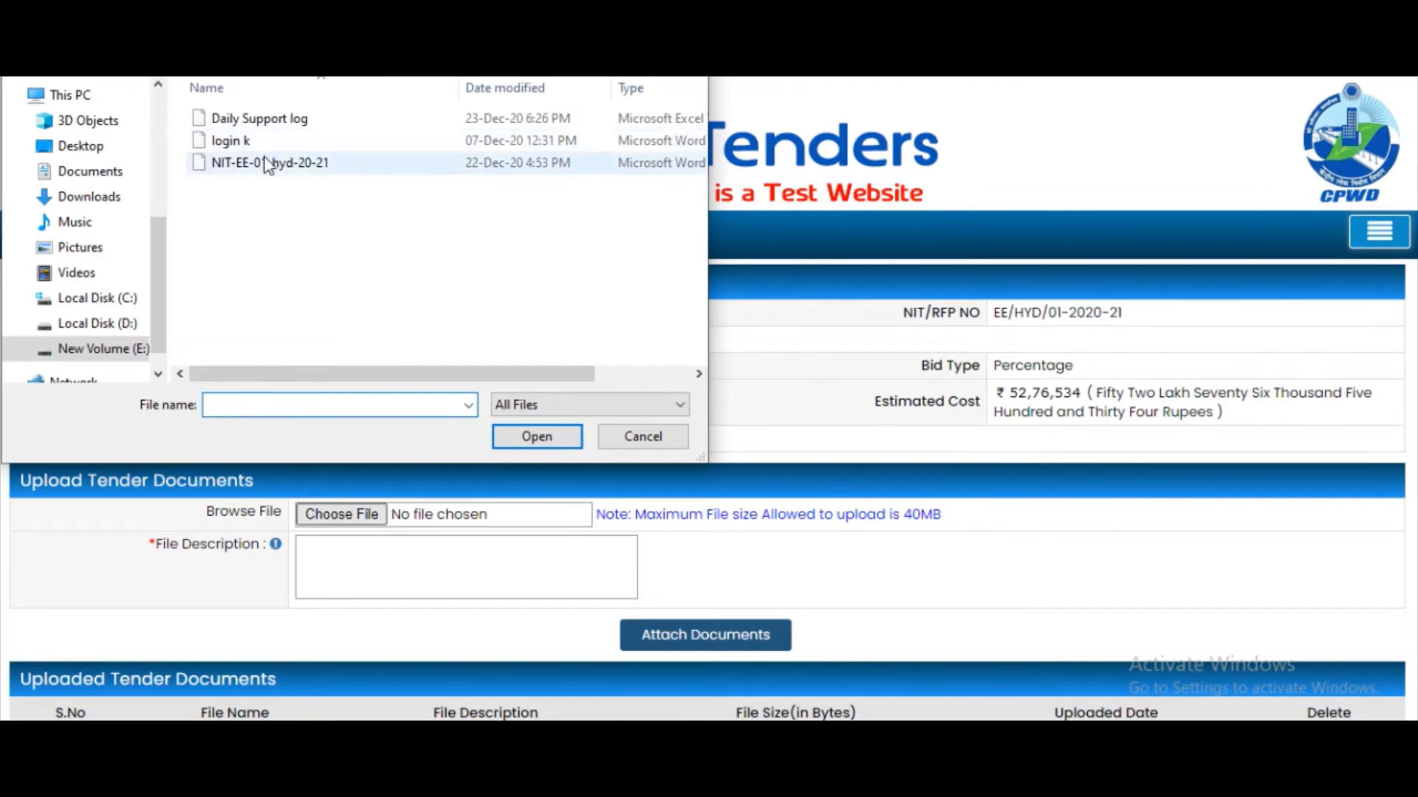
left_click(265, 164)
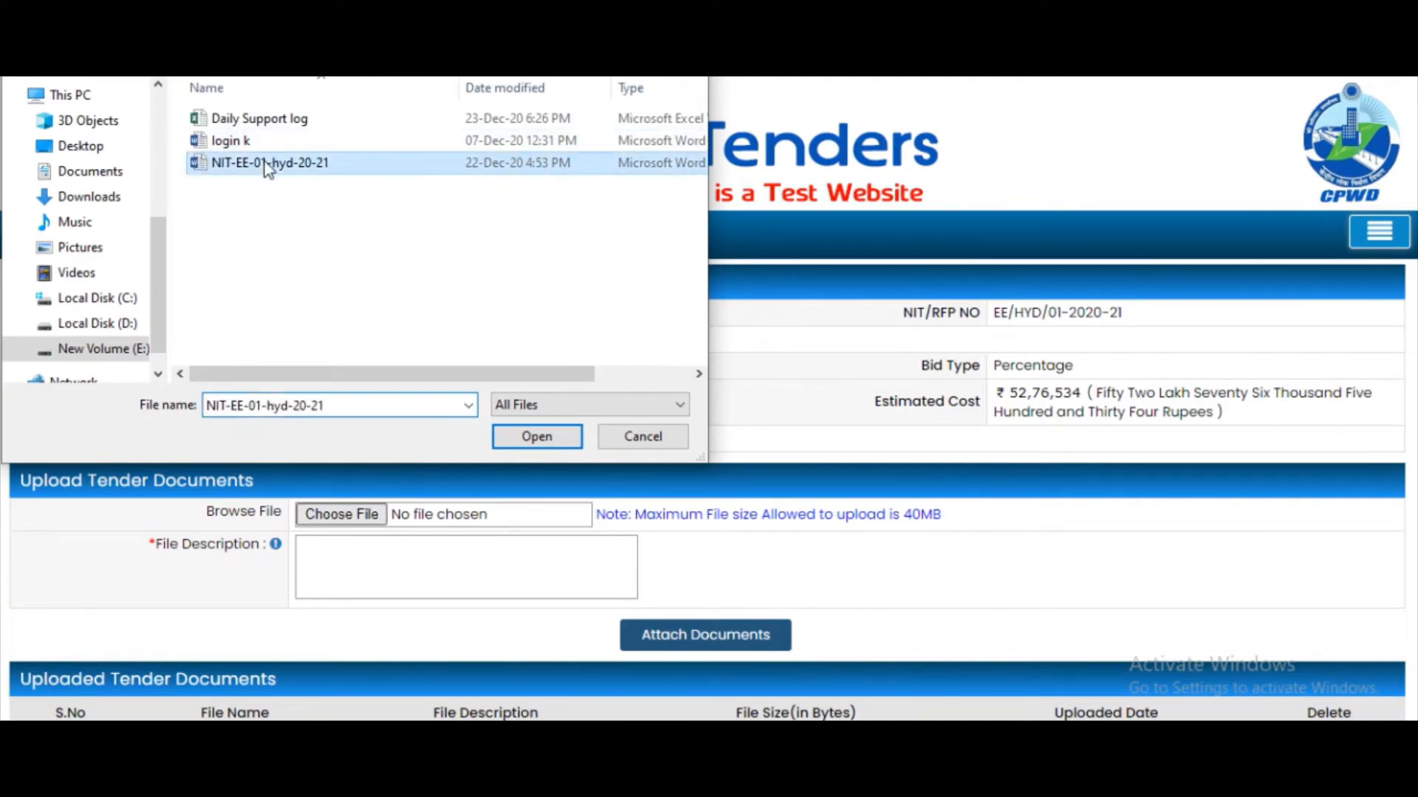
left_click(537, 437)
left_click(421, 561)
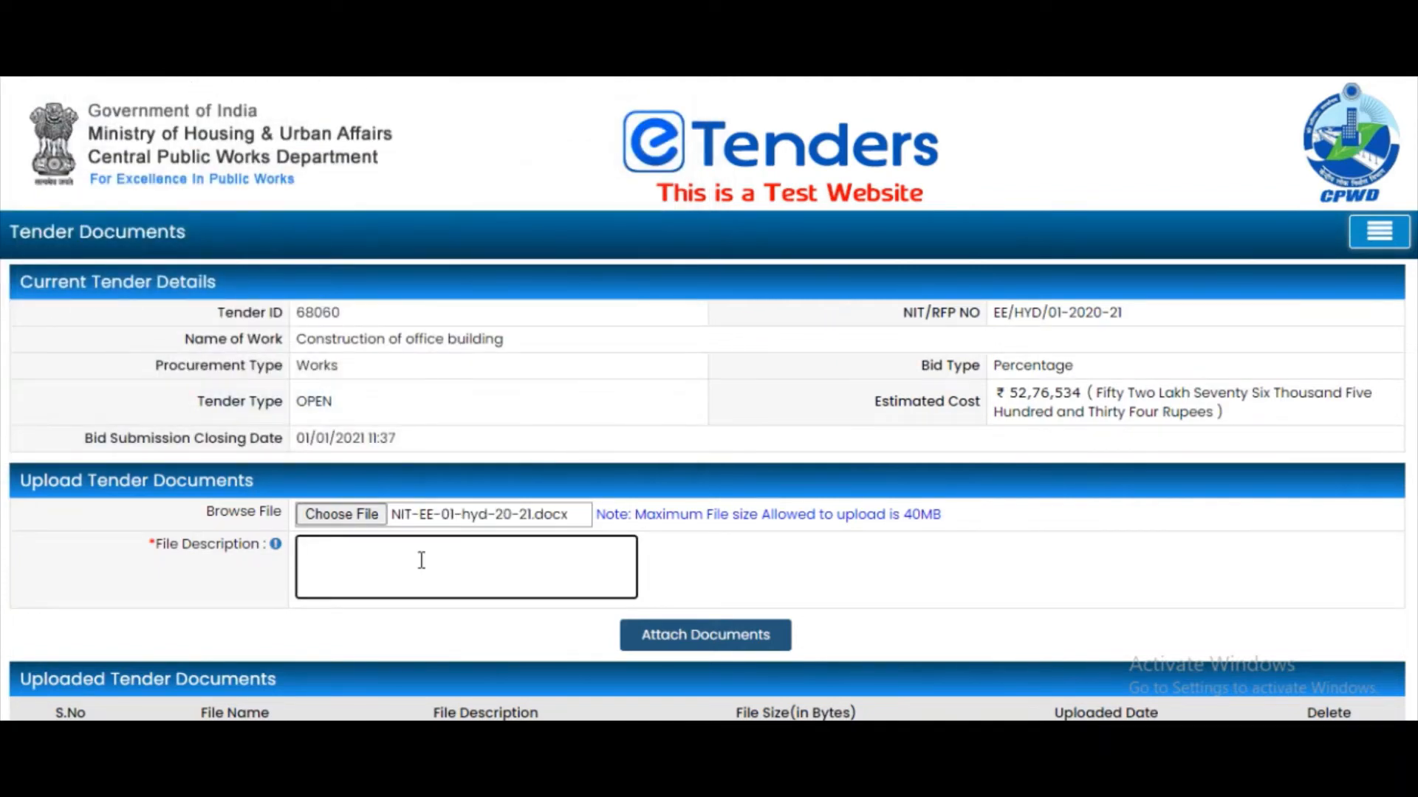
type("NIT documnet")
key("BackSpace")
key("BackSpace")
type("em")
type("t")
Attach the NIT document, signing it with the test3 certificate, and return to the tender dashboard.
left_click(648, 638)
left_click(898, 140)
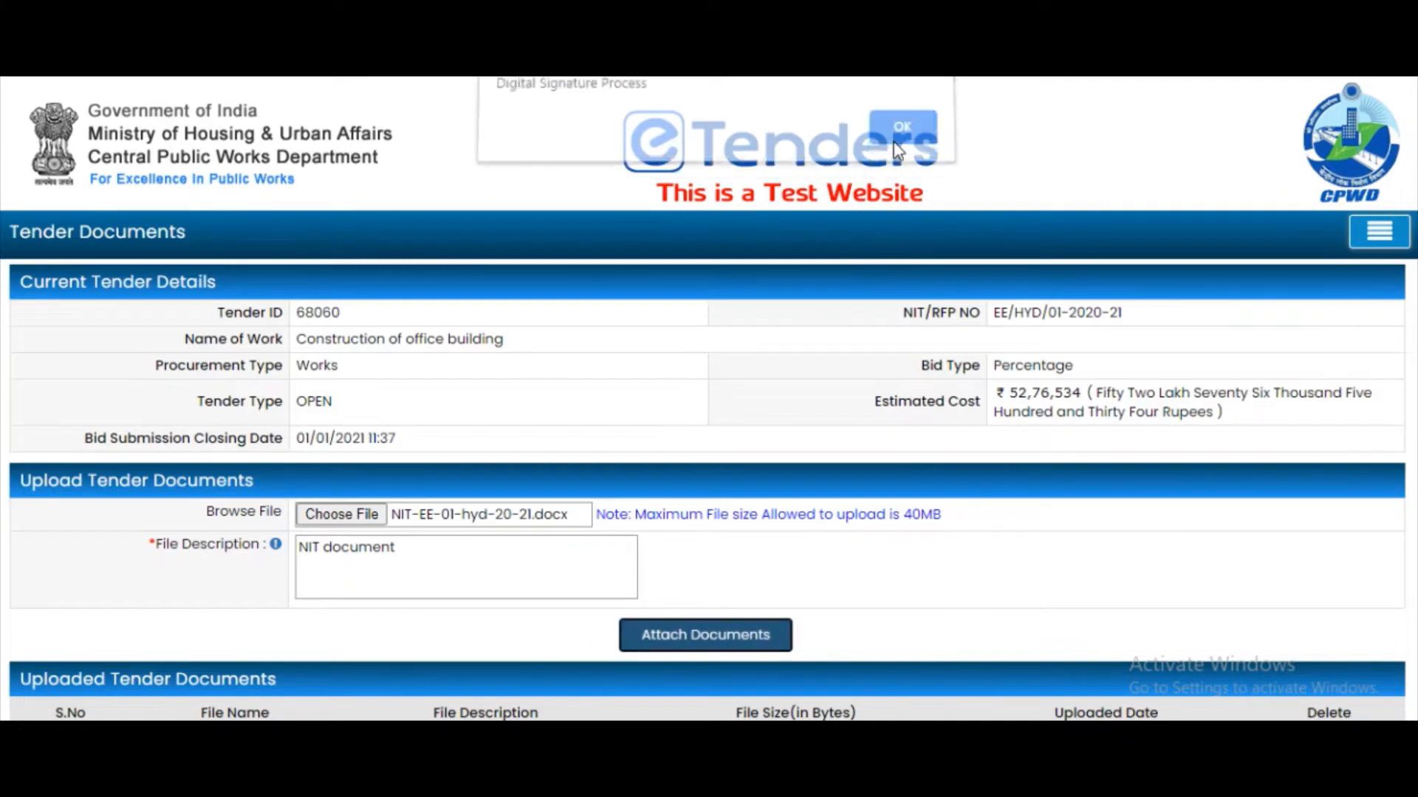
scroll(787, 355, "down", 5)
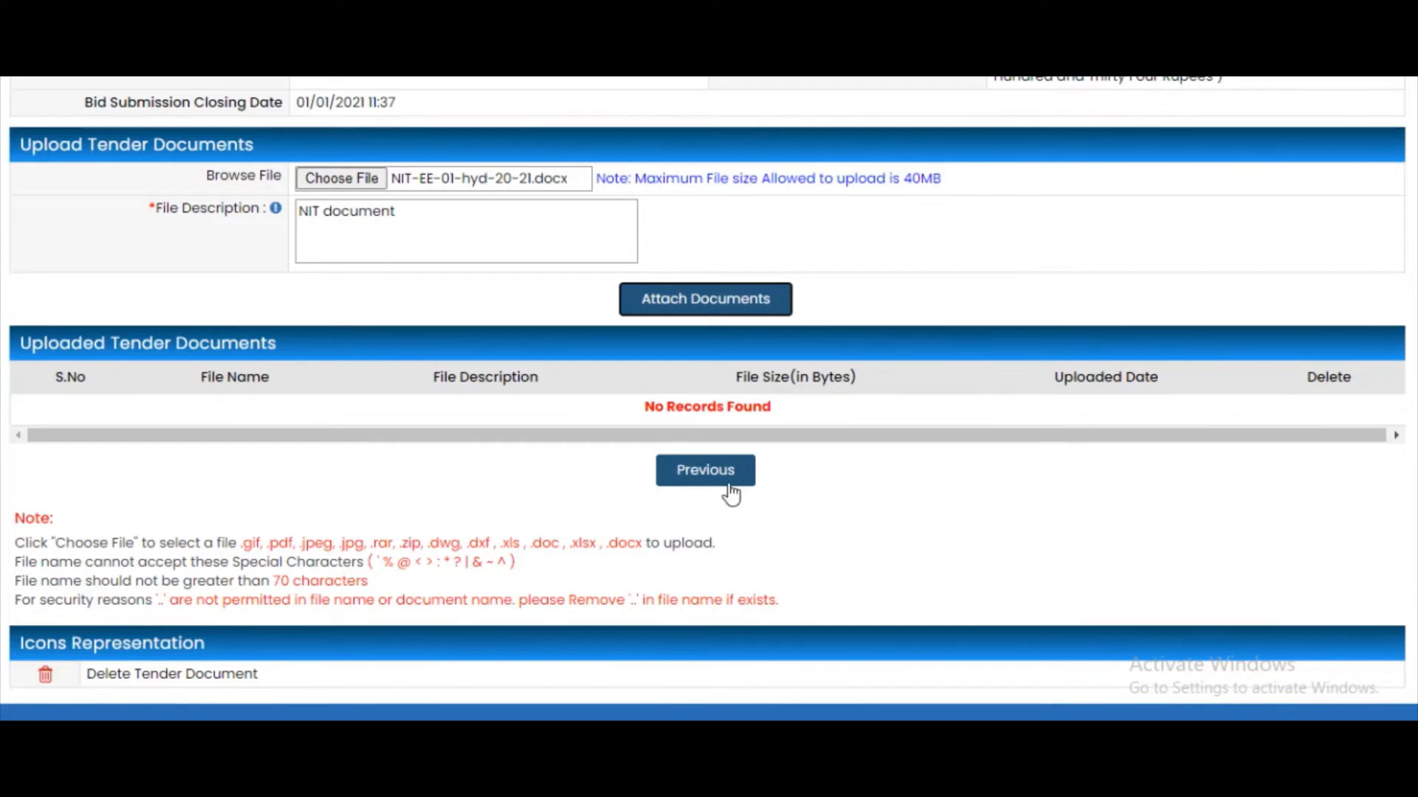
left_click(698, 304)
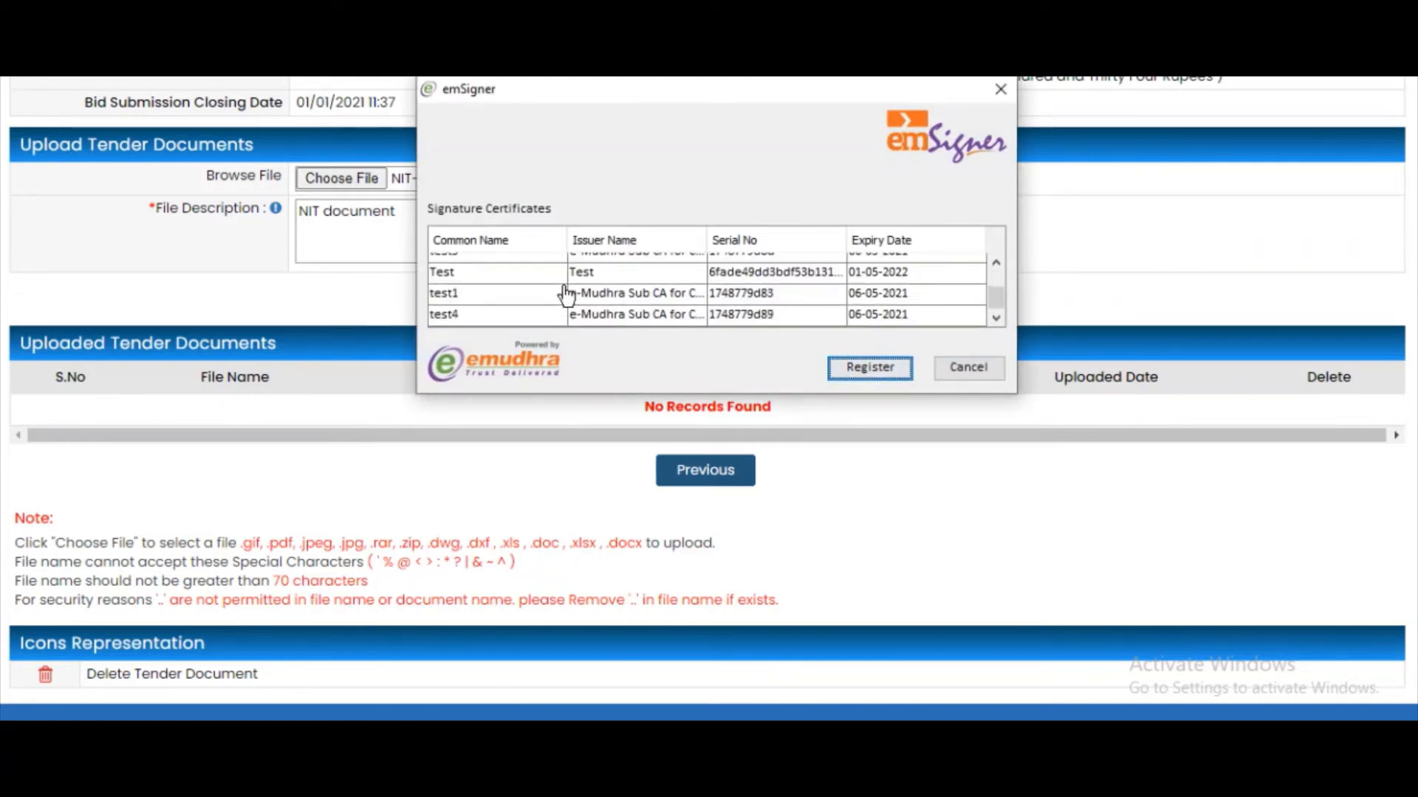
left_click(573, 285)
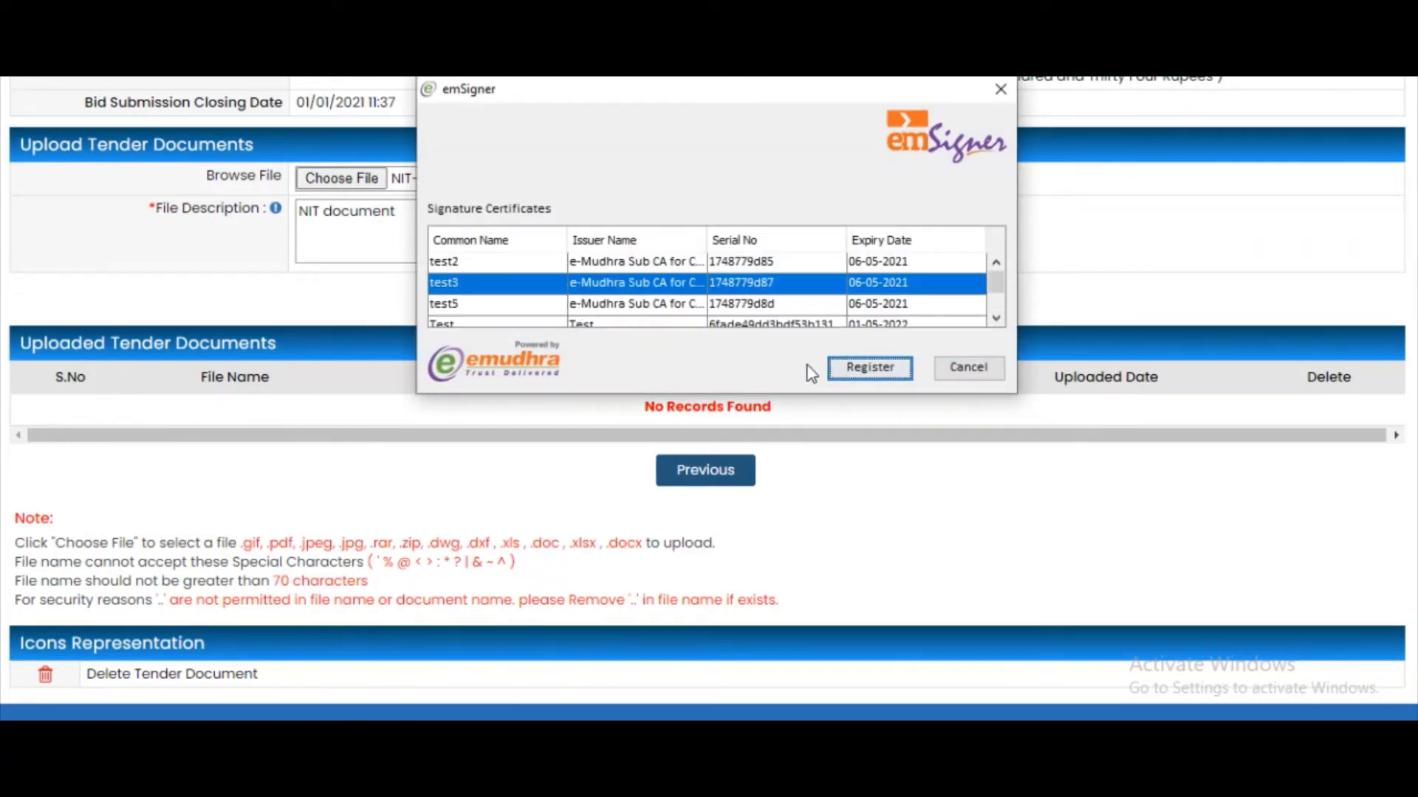
left_click(860, 368)
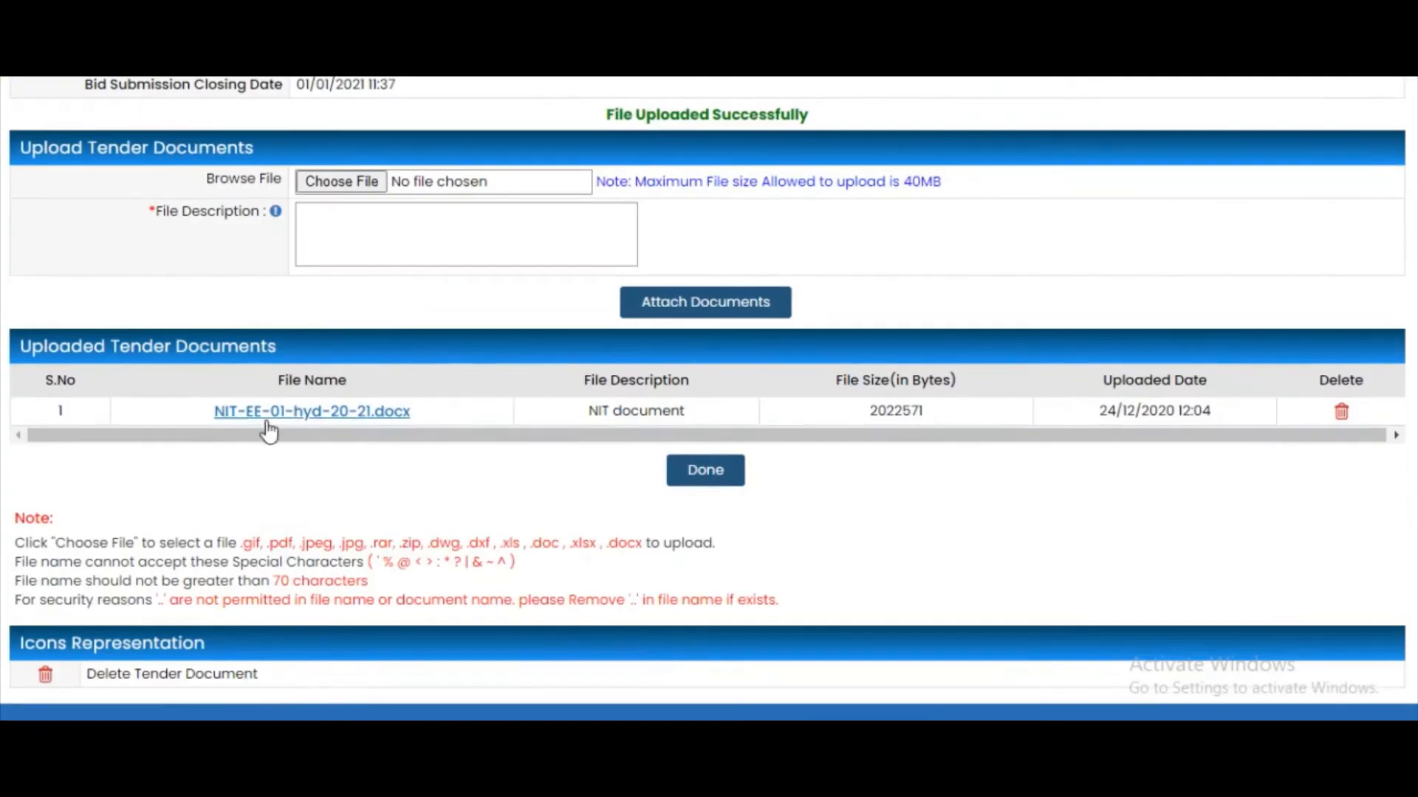
left_click(707, 476)
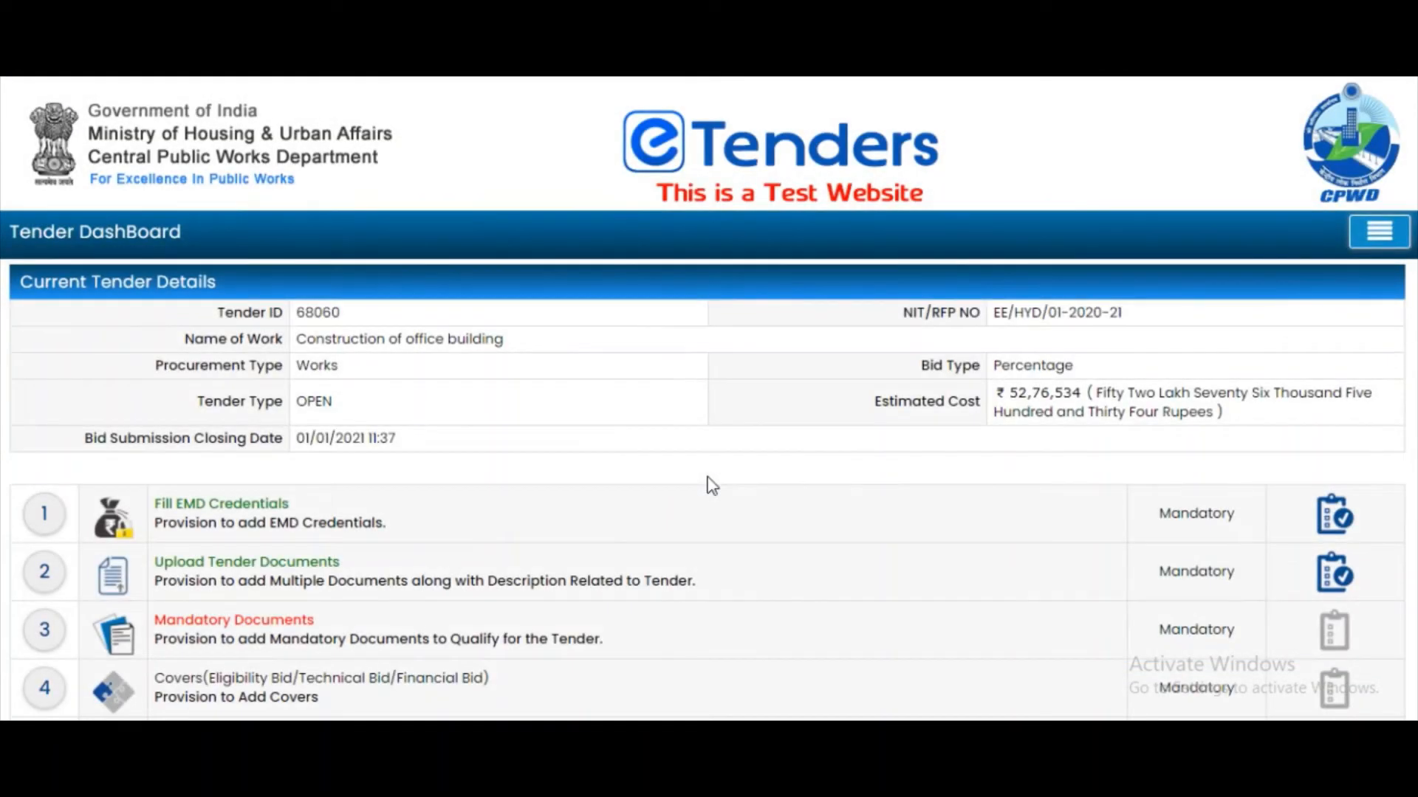
In the documents required from vendors, list EMD and PAN CARD and mark both as mandatory.
left_click(309, 621)
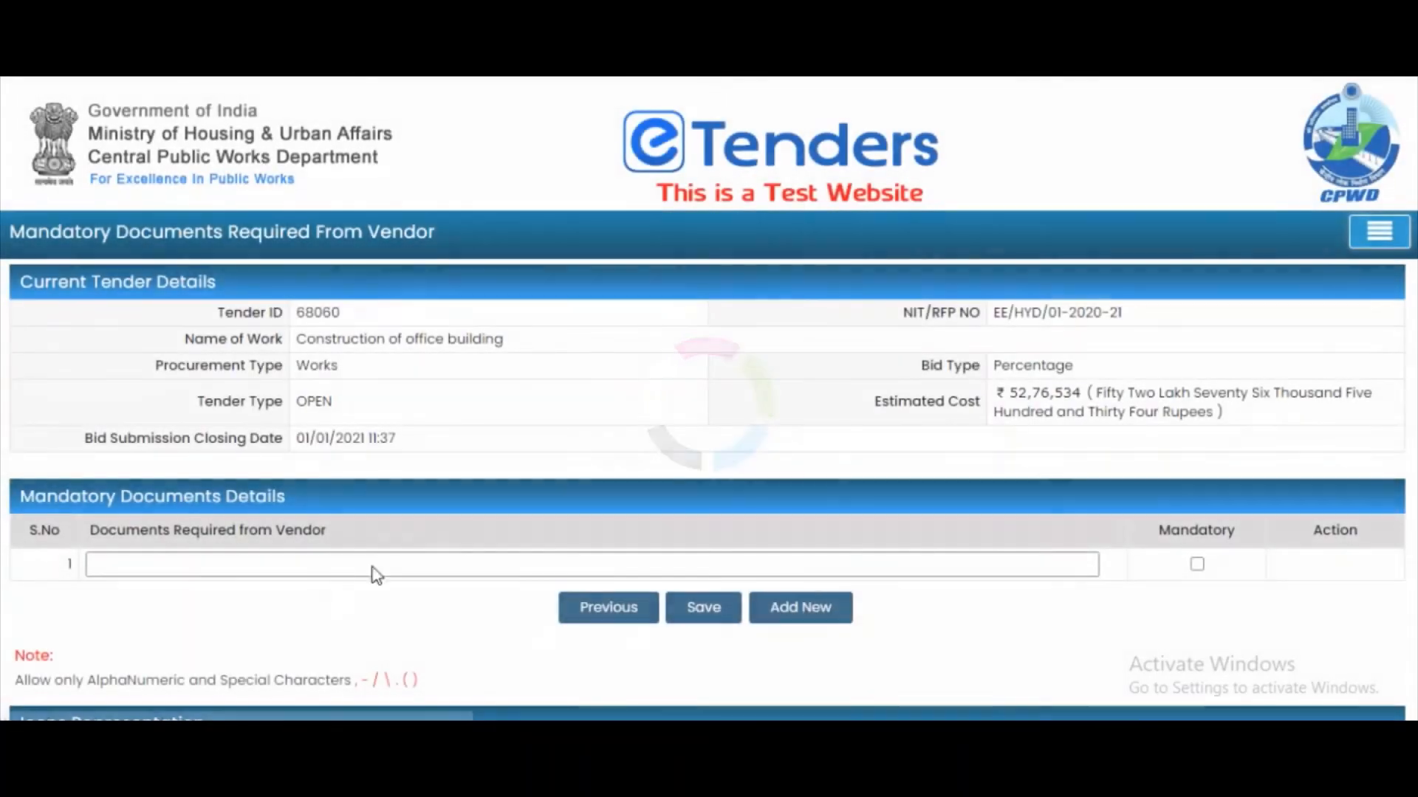
left_click(586, 567)
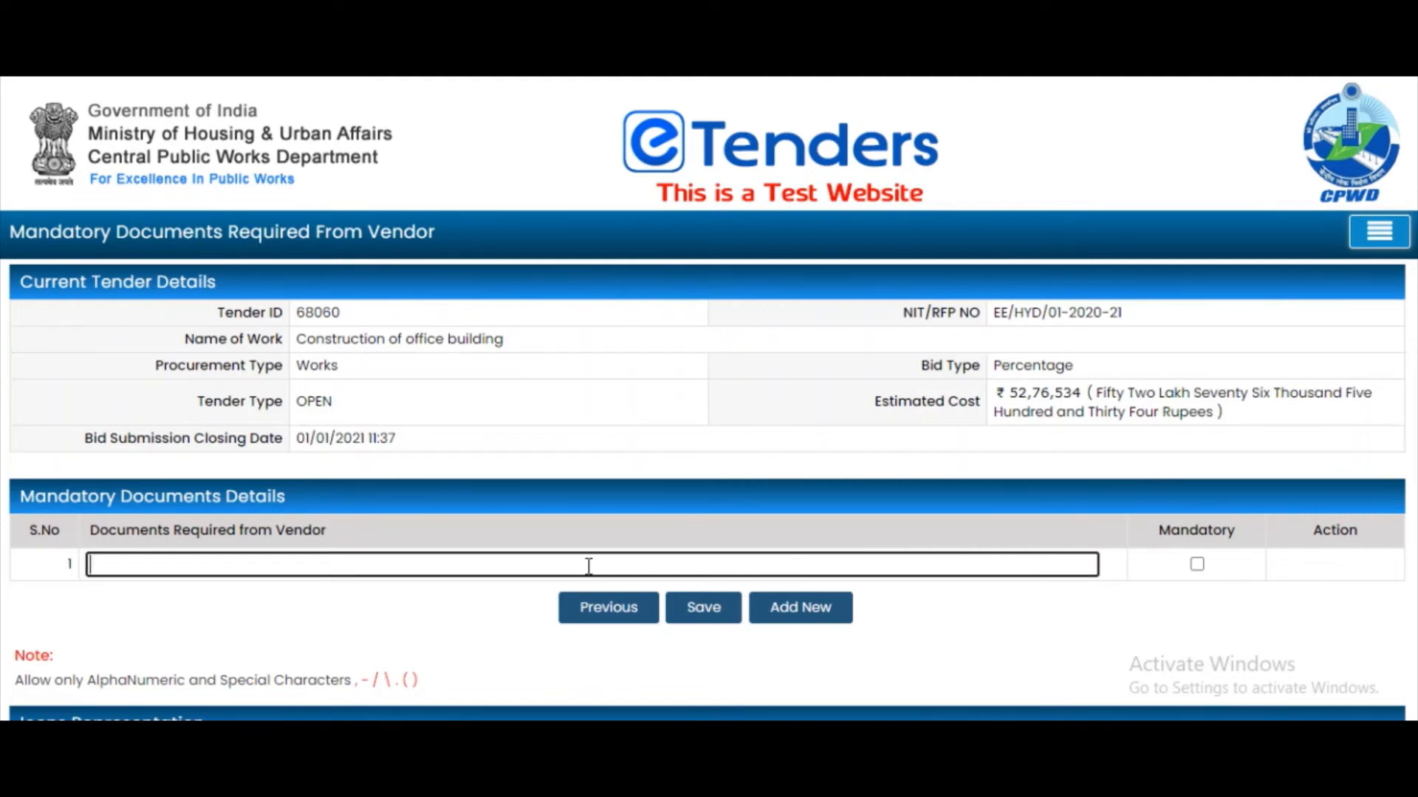
type("EMD")
left_click(1197, 564)
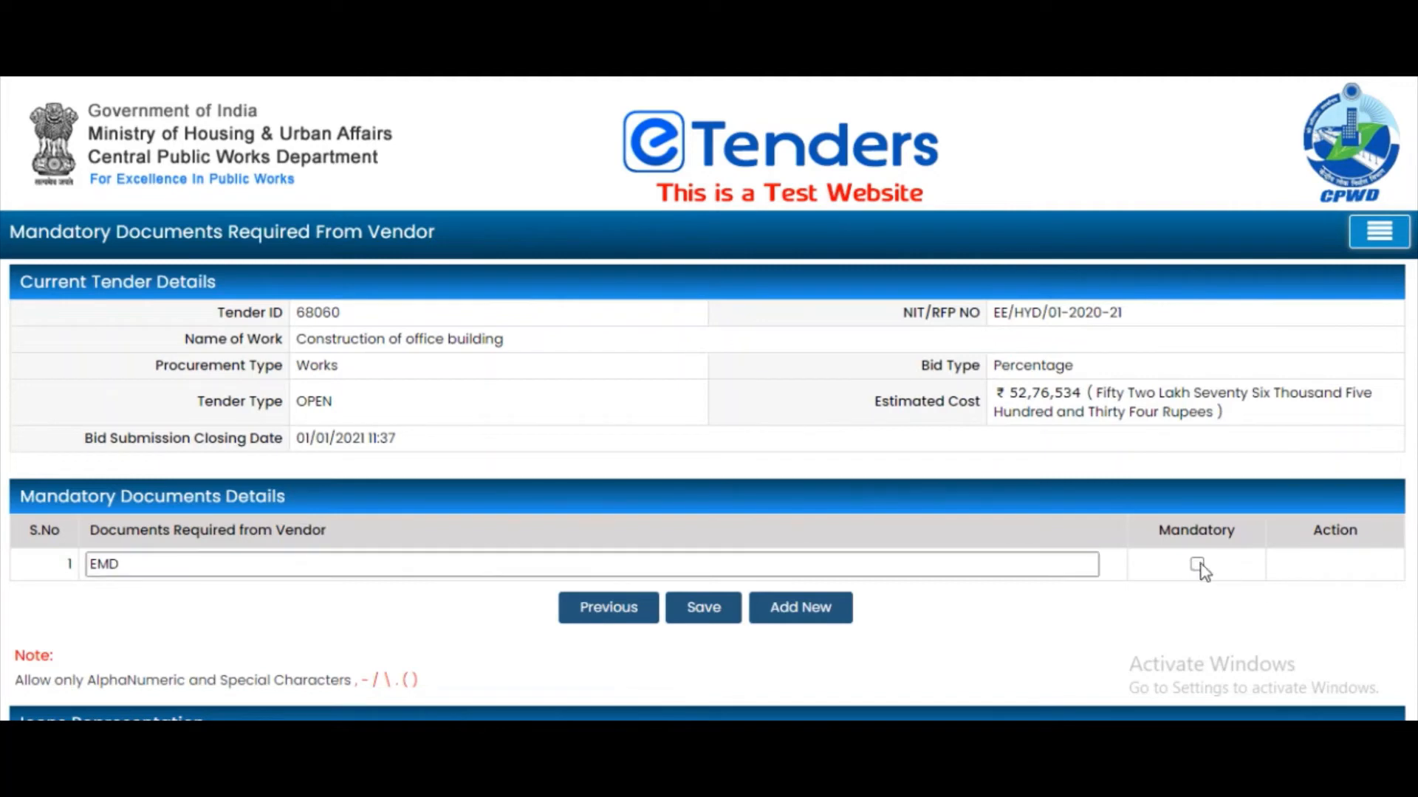
left_click(763, 610)
left_click(340, 602)
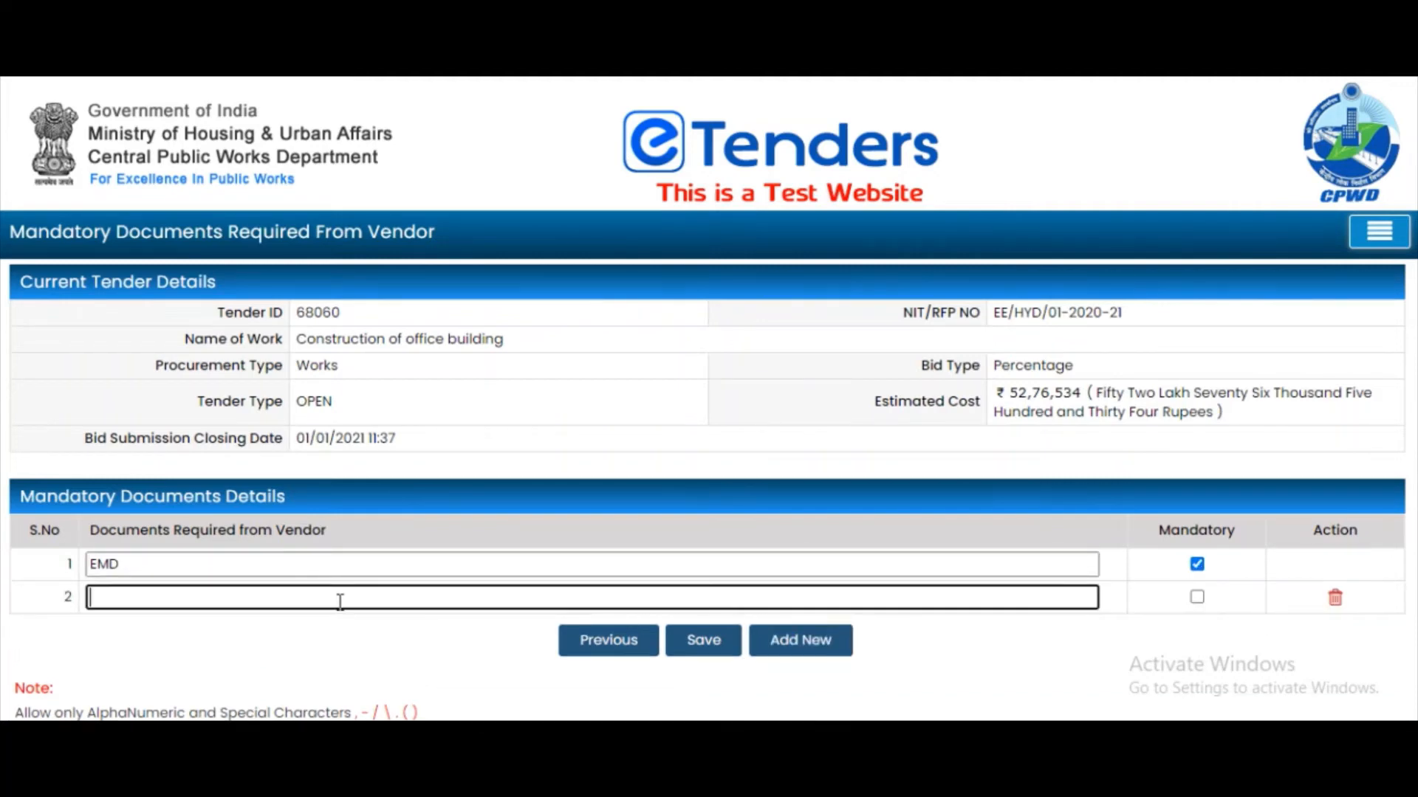
type("PAN CARD")
left_click(1195, 598)
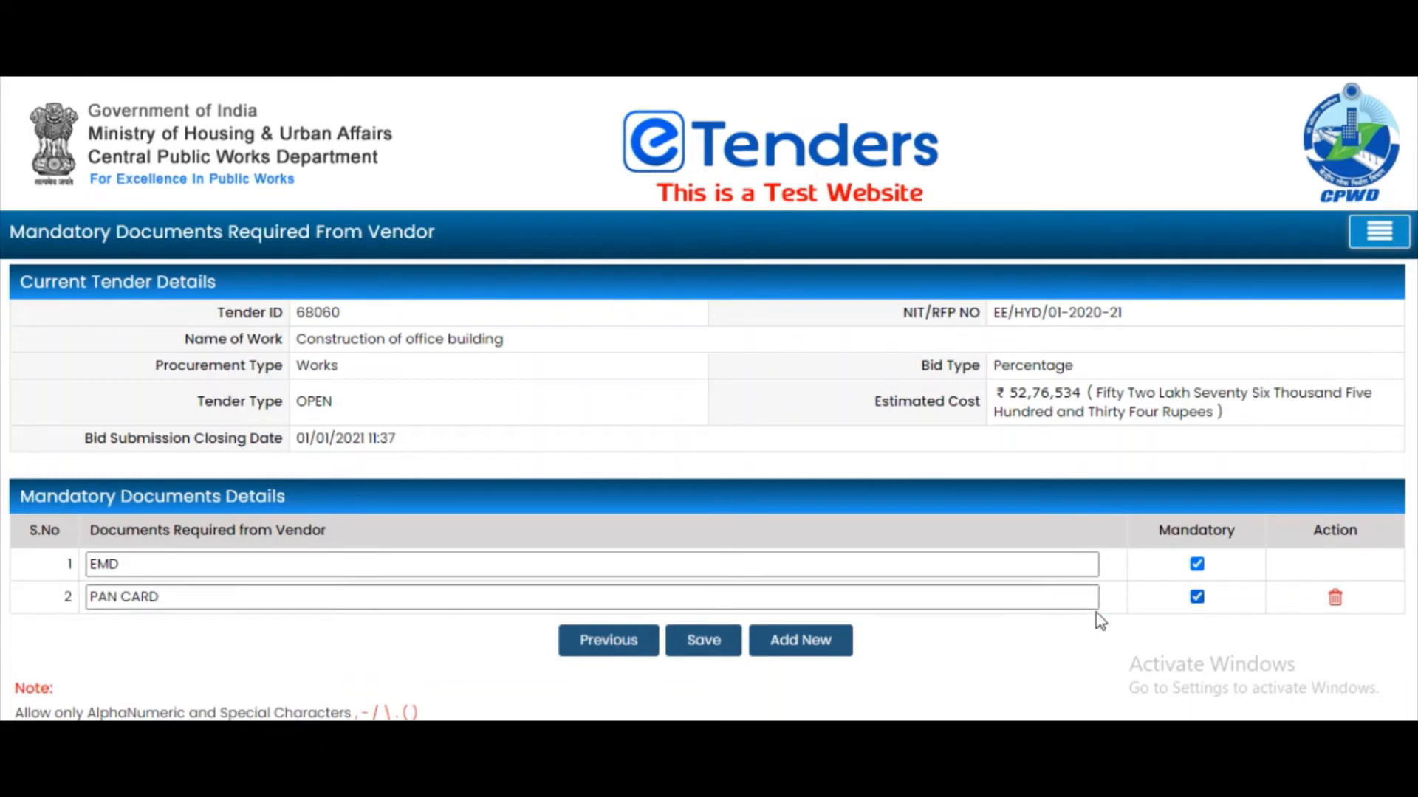
Add Registration Certificate as a non-mandatory vendor document, save the list and return to the tender dashboard.
left_click(773, 644)
left_click(195, 630)
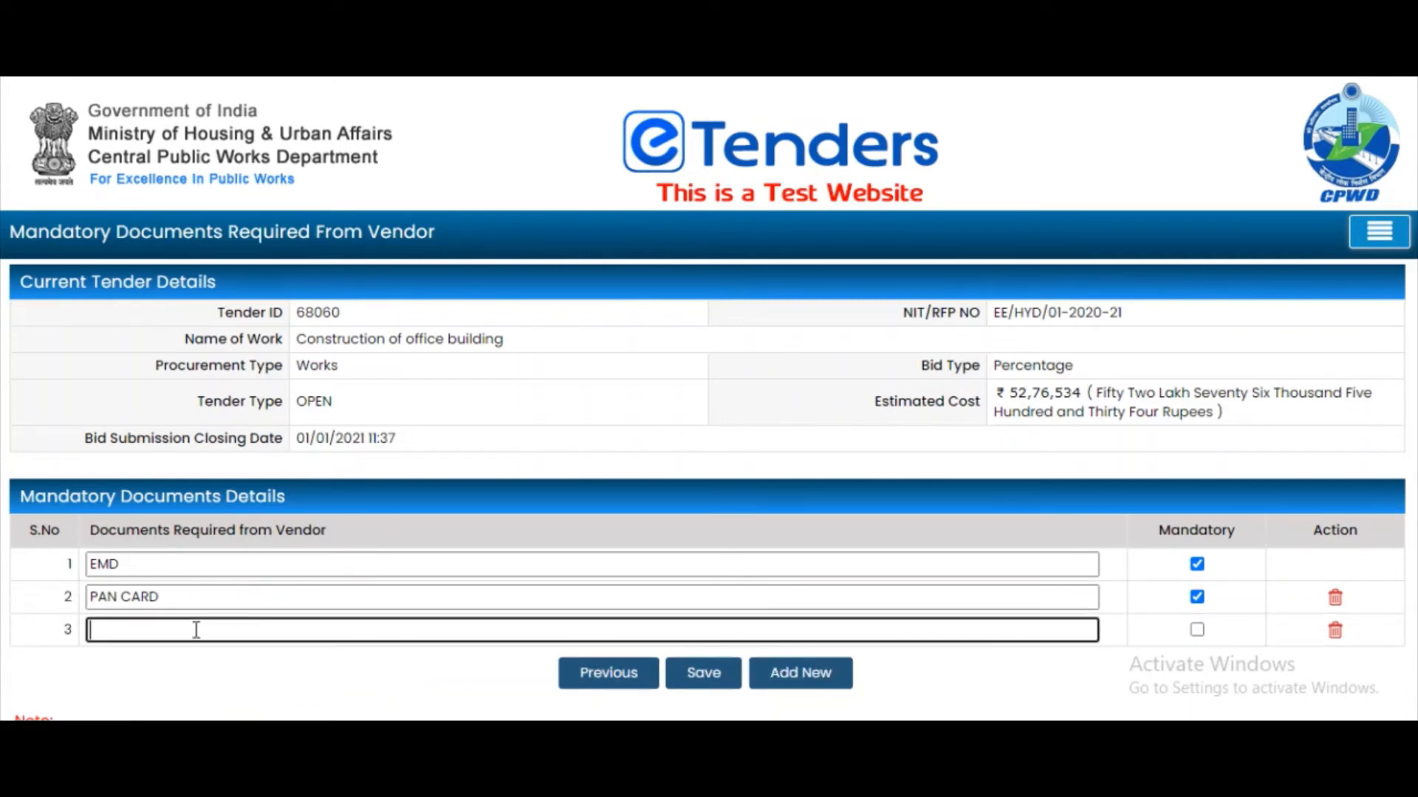
type("Registration Certifucat")
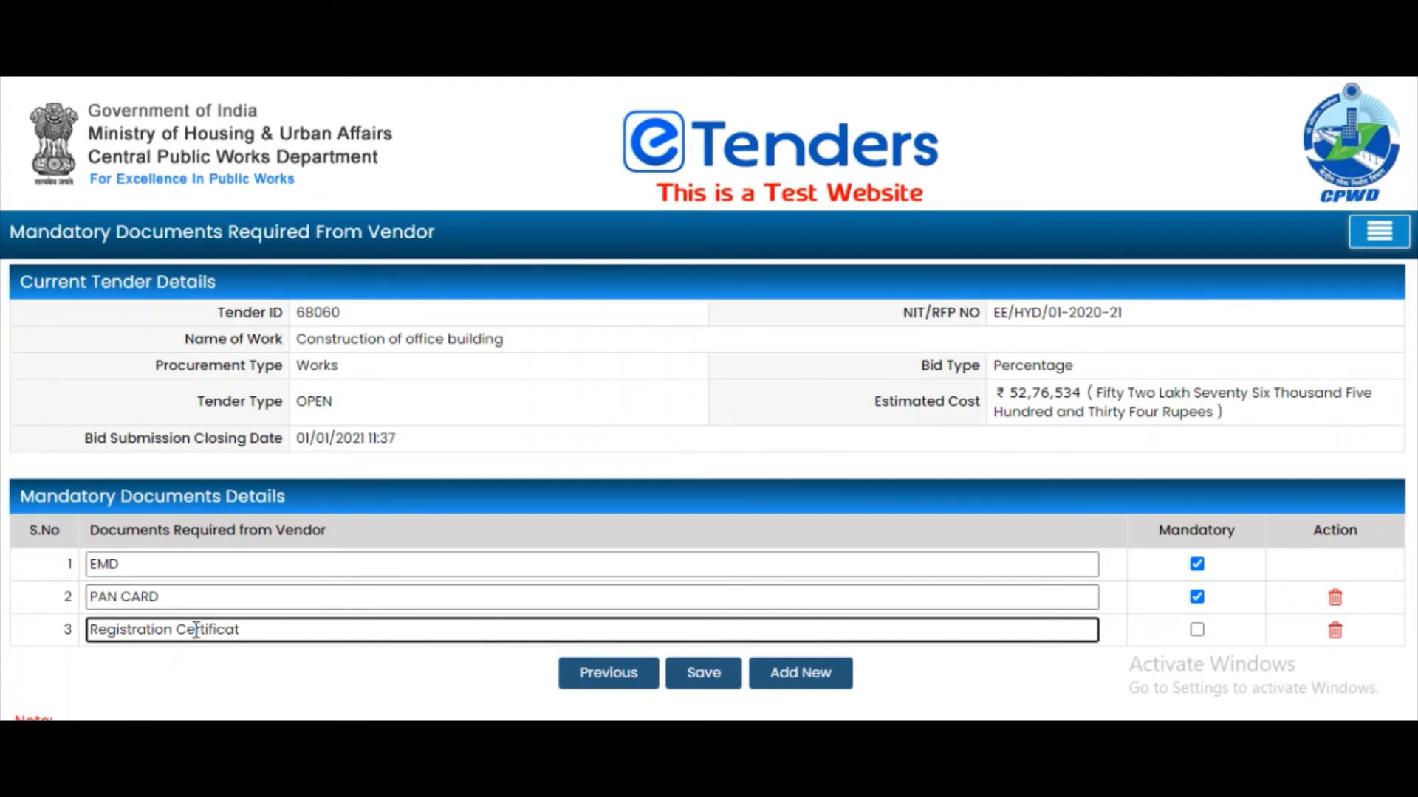
type("re")
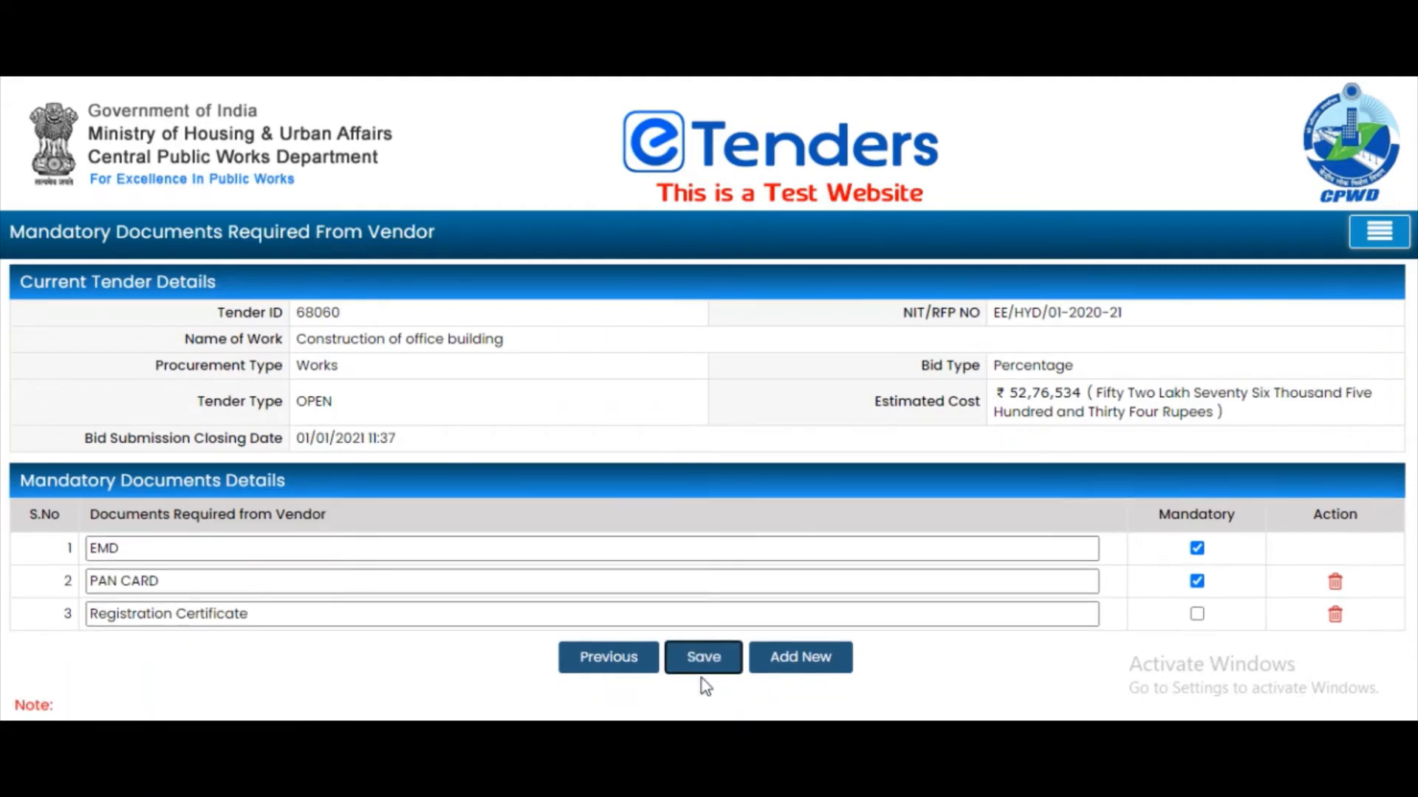
left_click(703, 683)
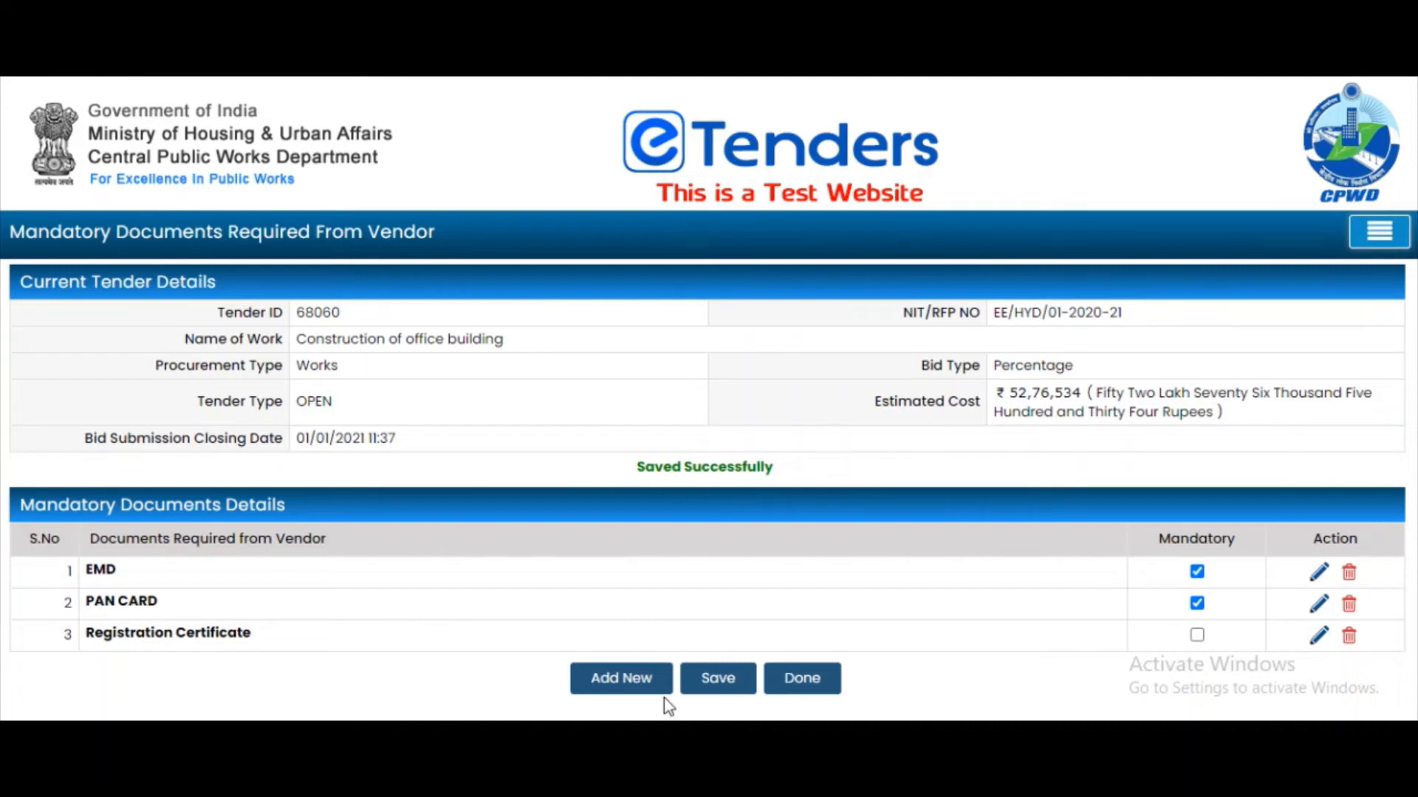
left_click(635, 687)
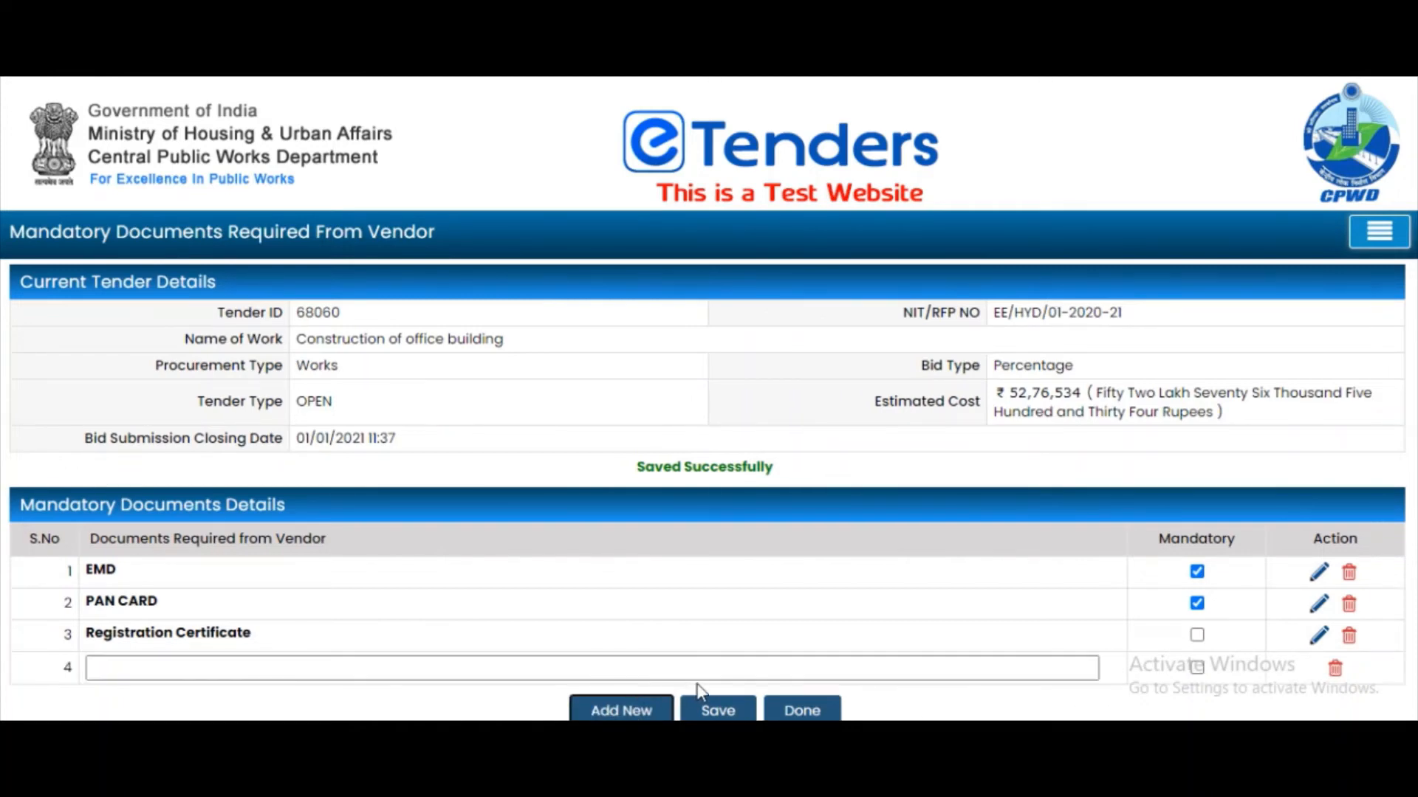
scroll(709, 665, "down", 2)
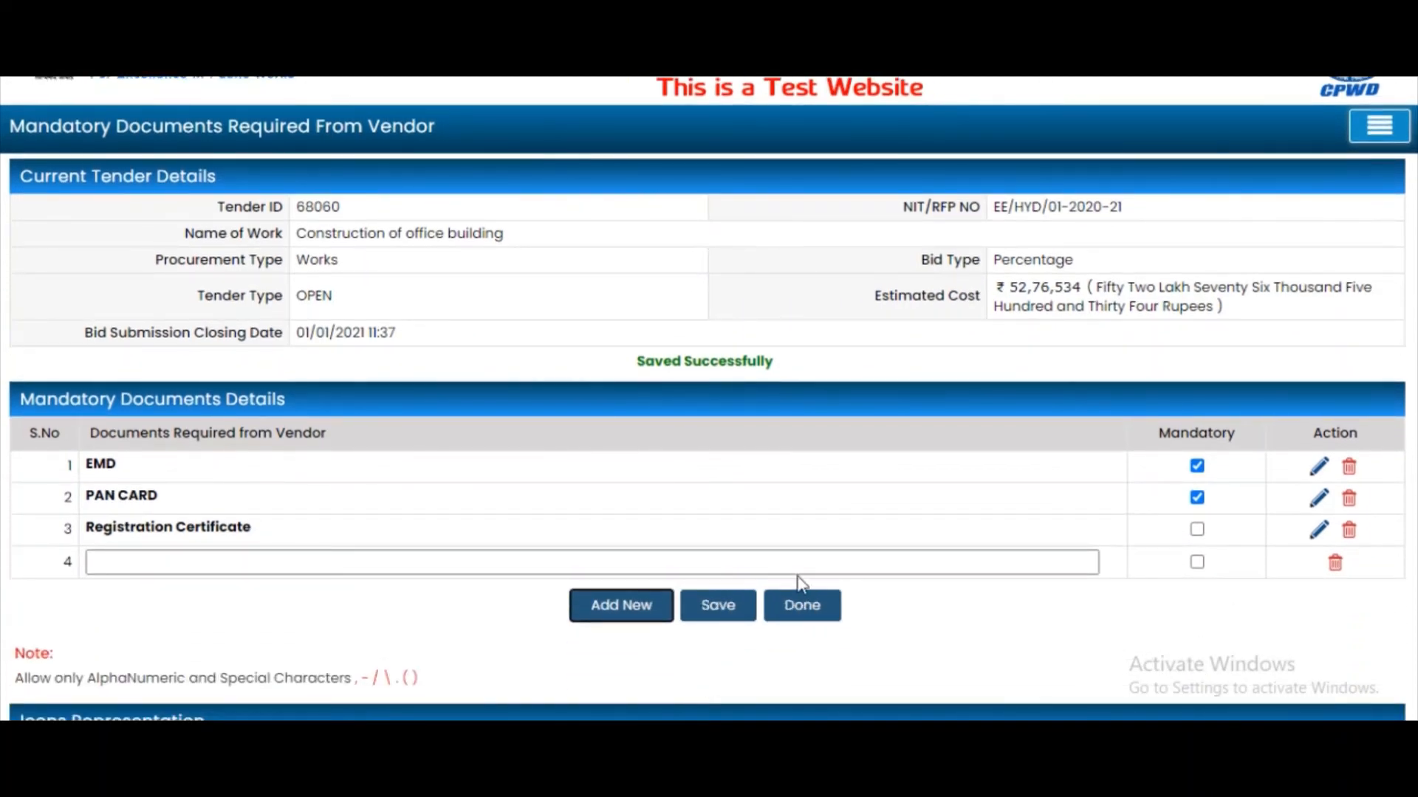
left_click(804, 618)
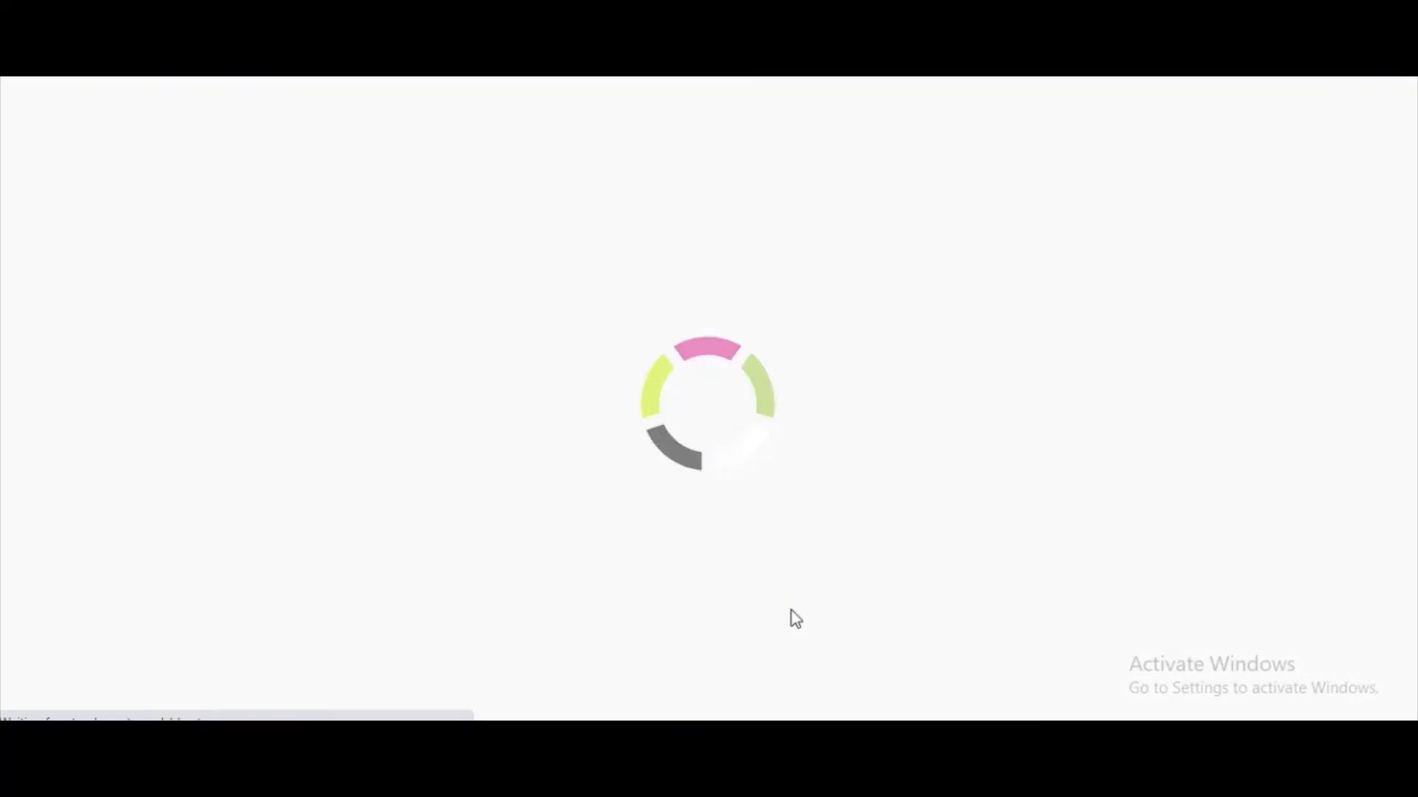
In the Eligibility Bid cover, select Enlistment order copy of contractor and Work Experience Certificate as required documents.
scroll(387, 579, "down", 3)
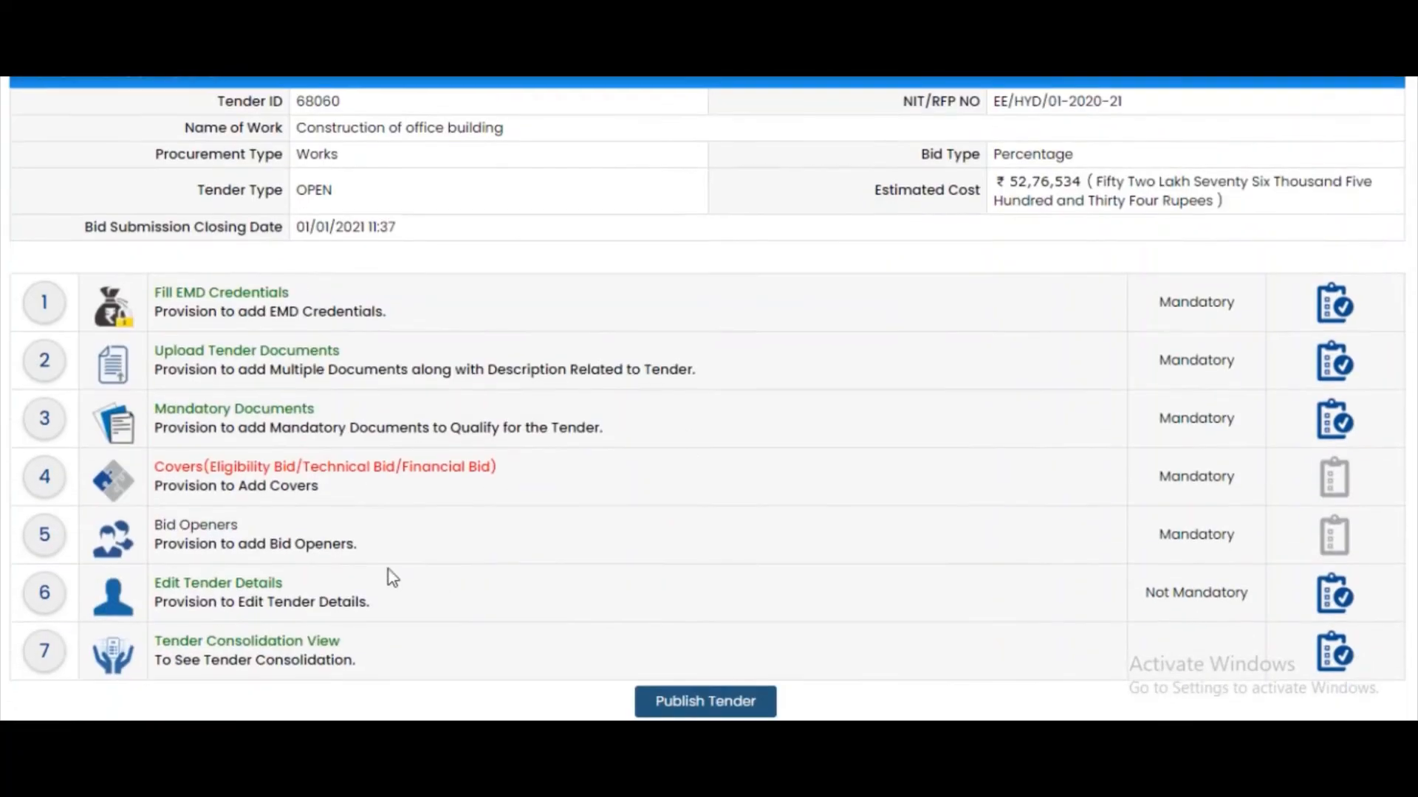
left_click(293, 475)
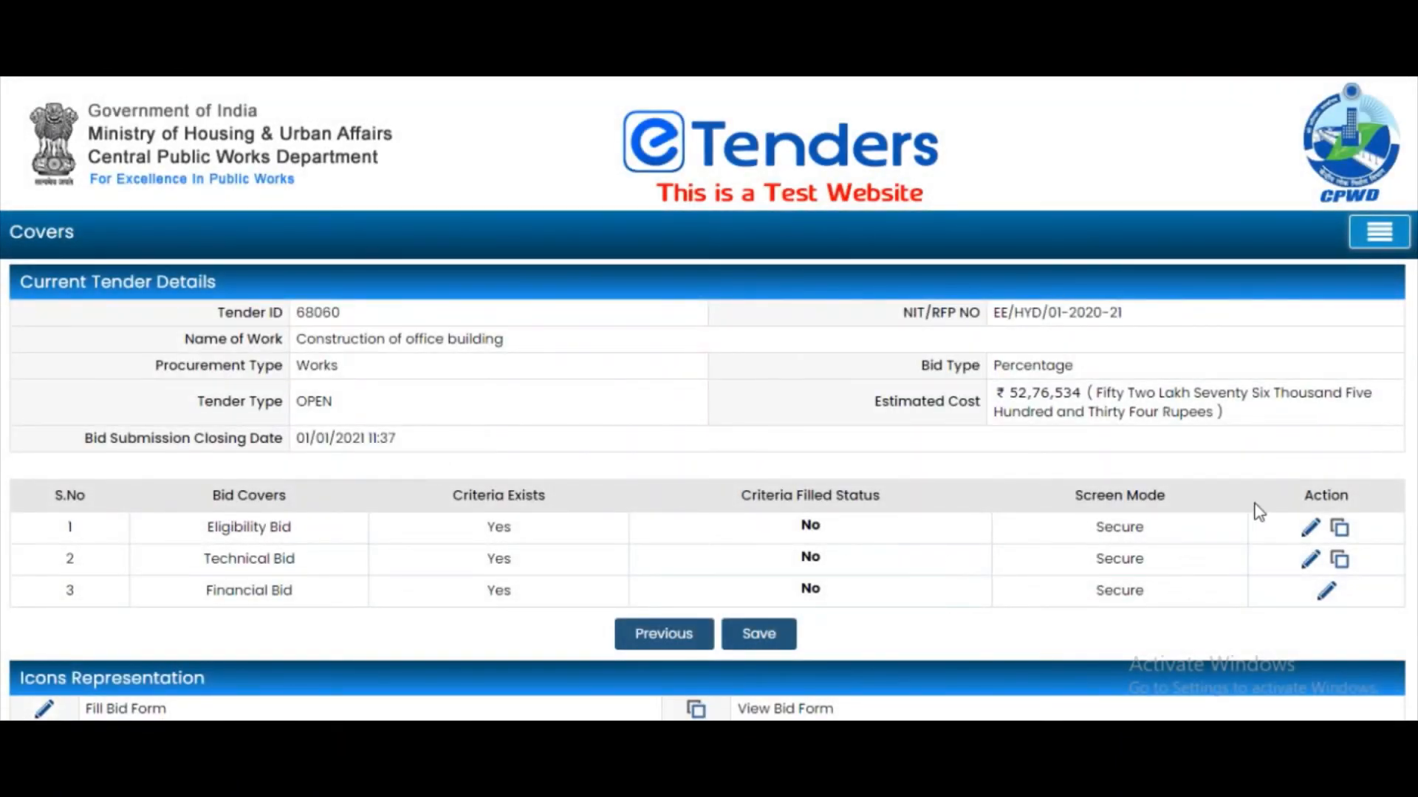
left_click(1311, 528)
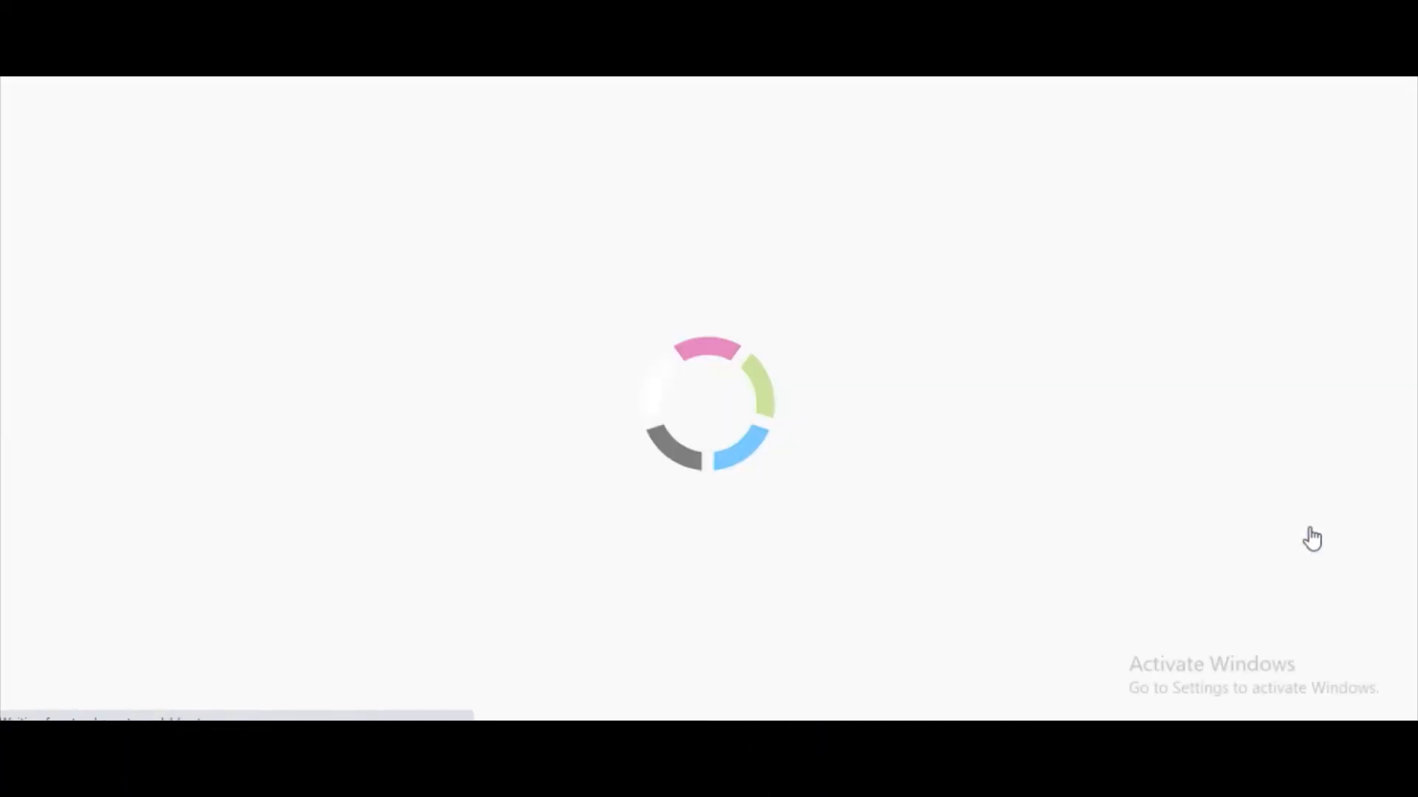
scroll(437, 517, "down", 4)
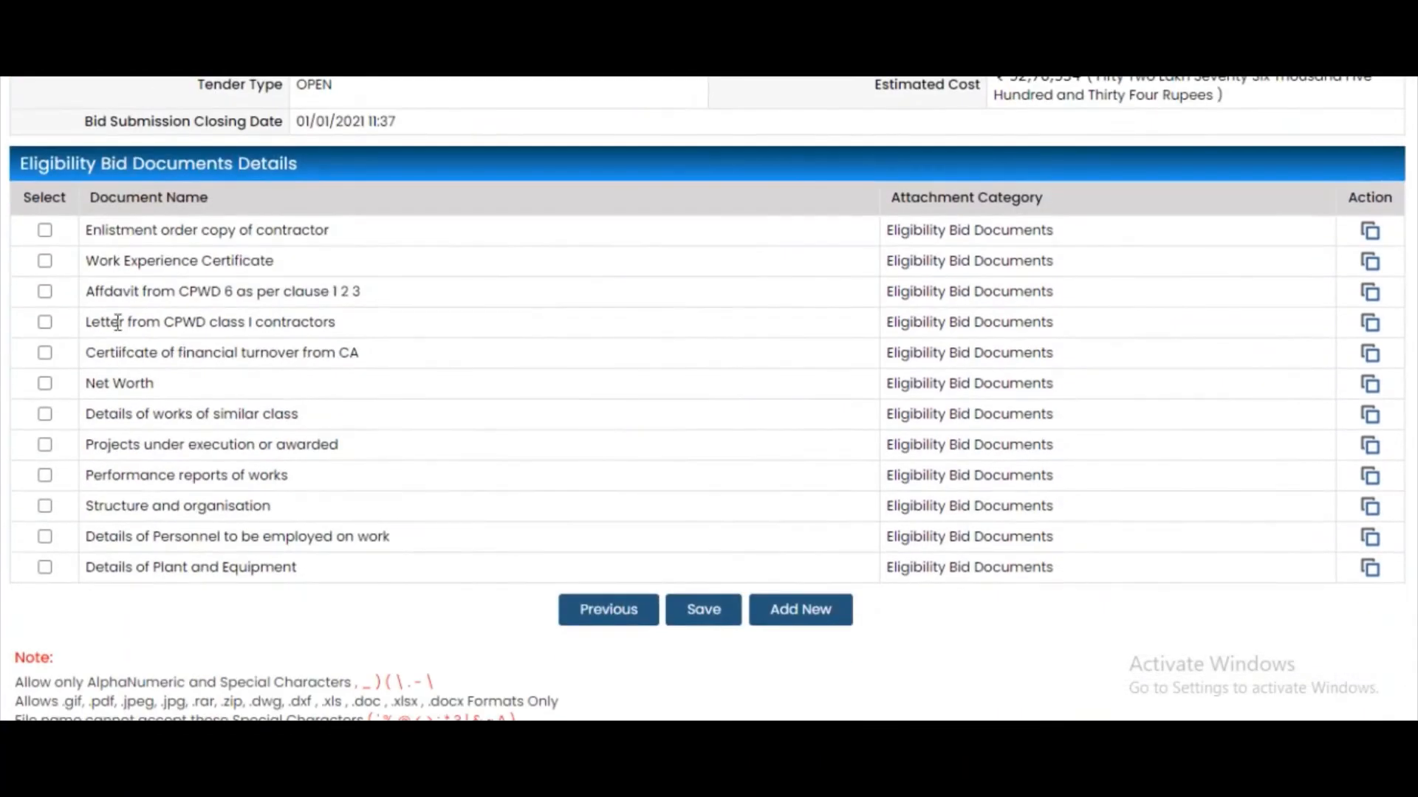
left_click(45, 231)
left_click(45, 261)
left_click(771, 607)
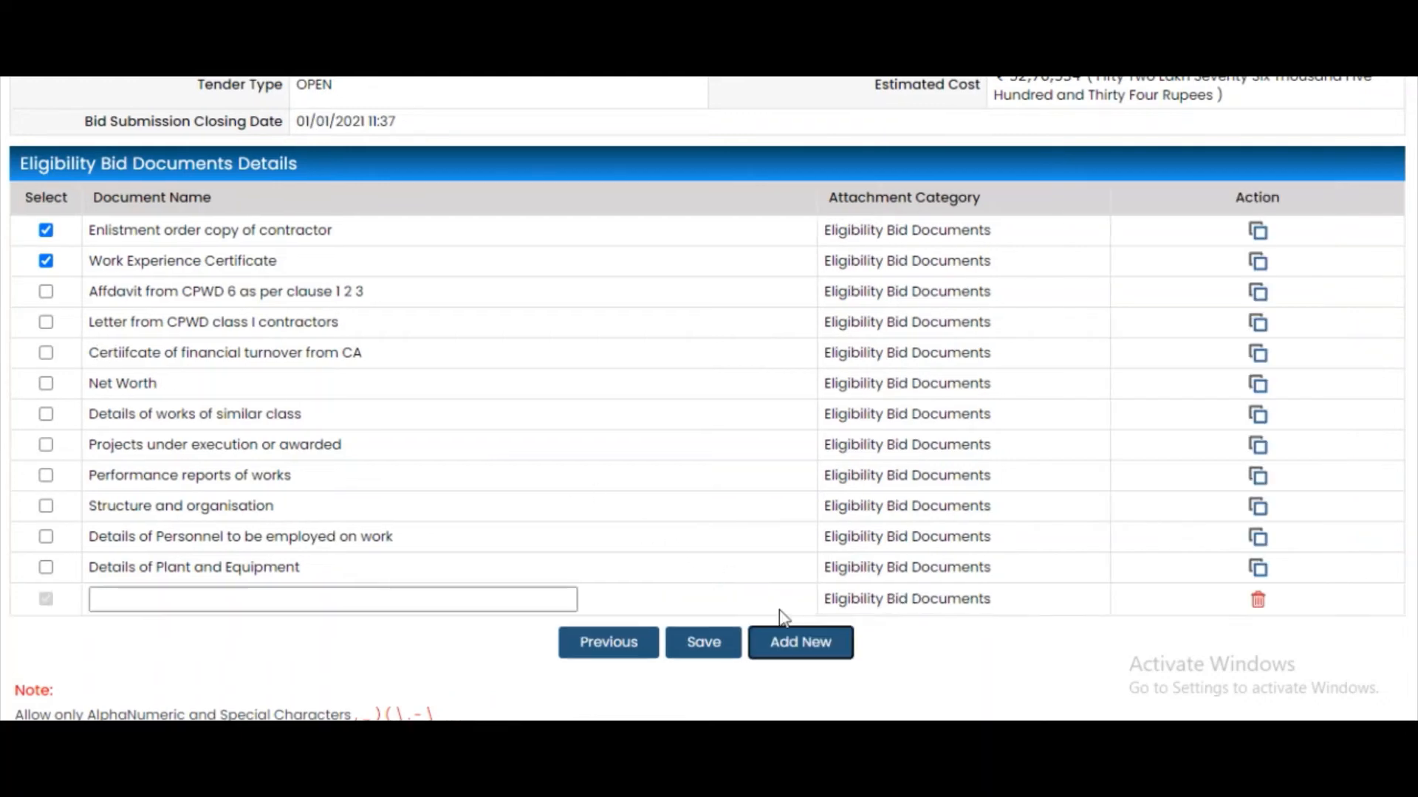
left_click(360, 600)
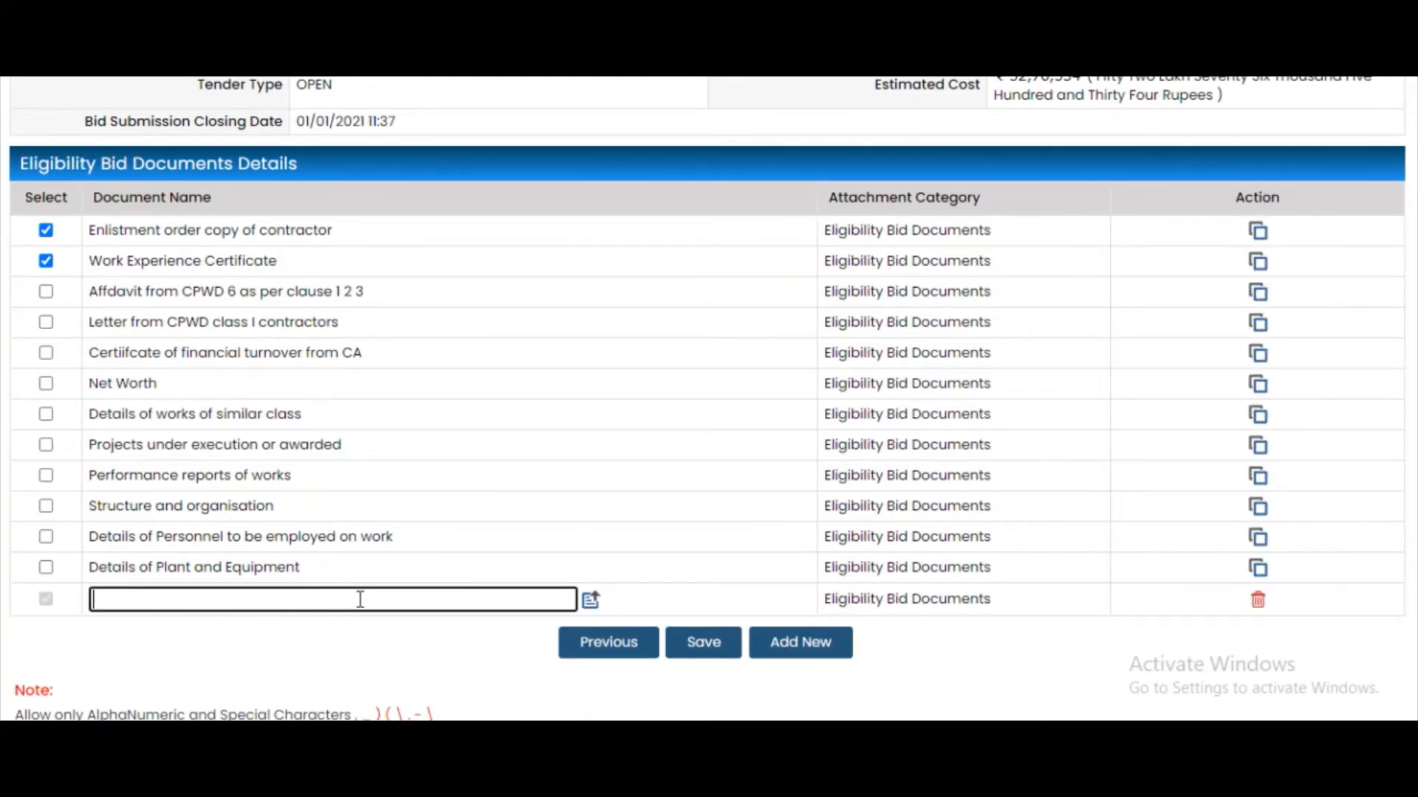
type("ac")
key("BackSpace")
key("BackSpace")
left_click(715, 654)
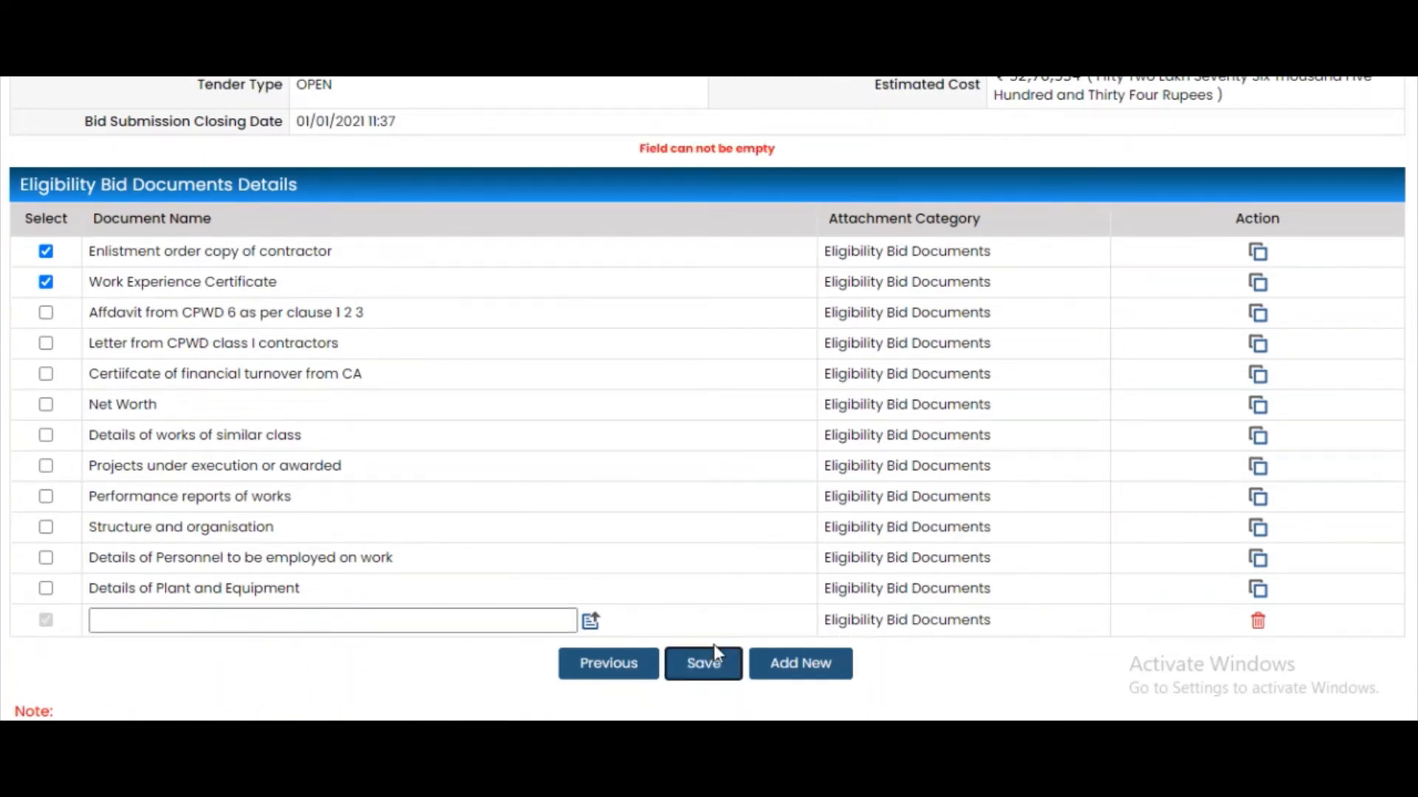
left_click(1258, 621)
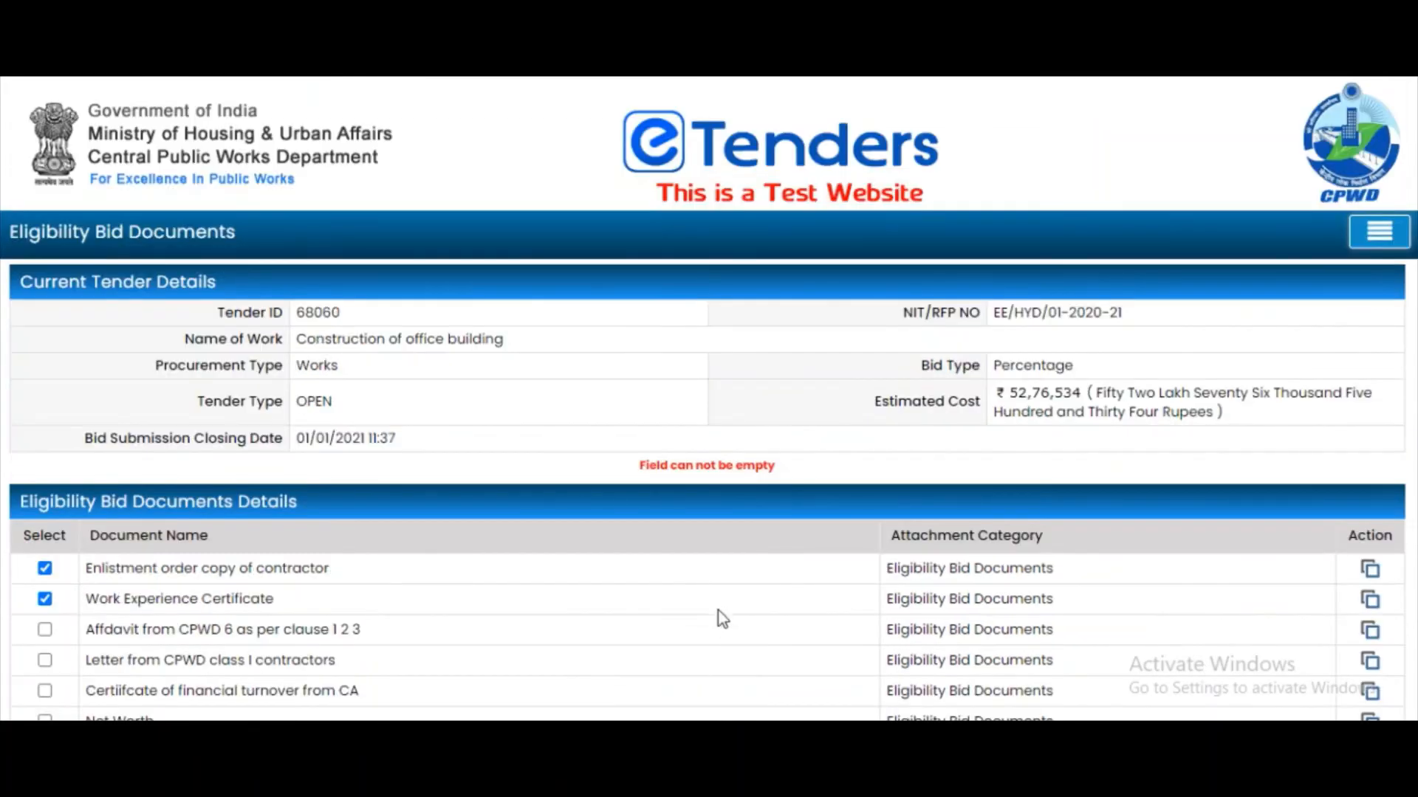
Save the selected eligibility bid documents and return to the list of bid covers.
scroll(684, 613, "down", 6)
left_click(704, 452)
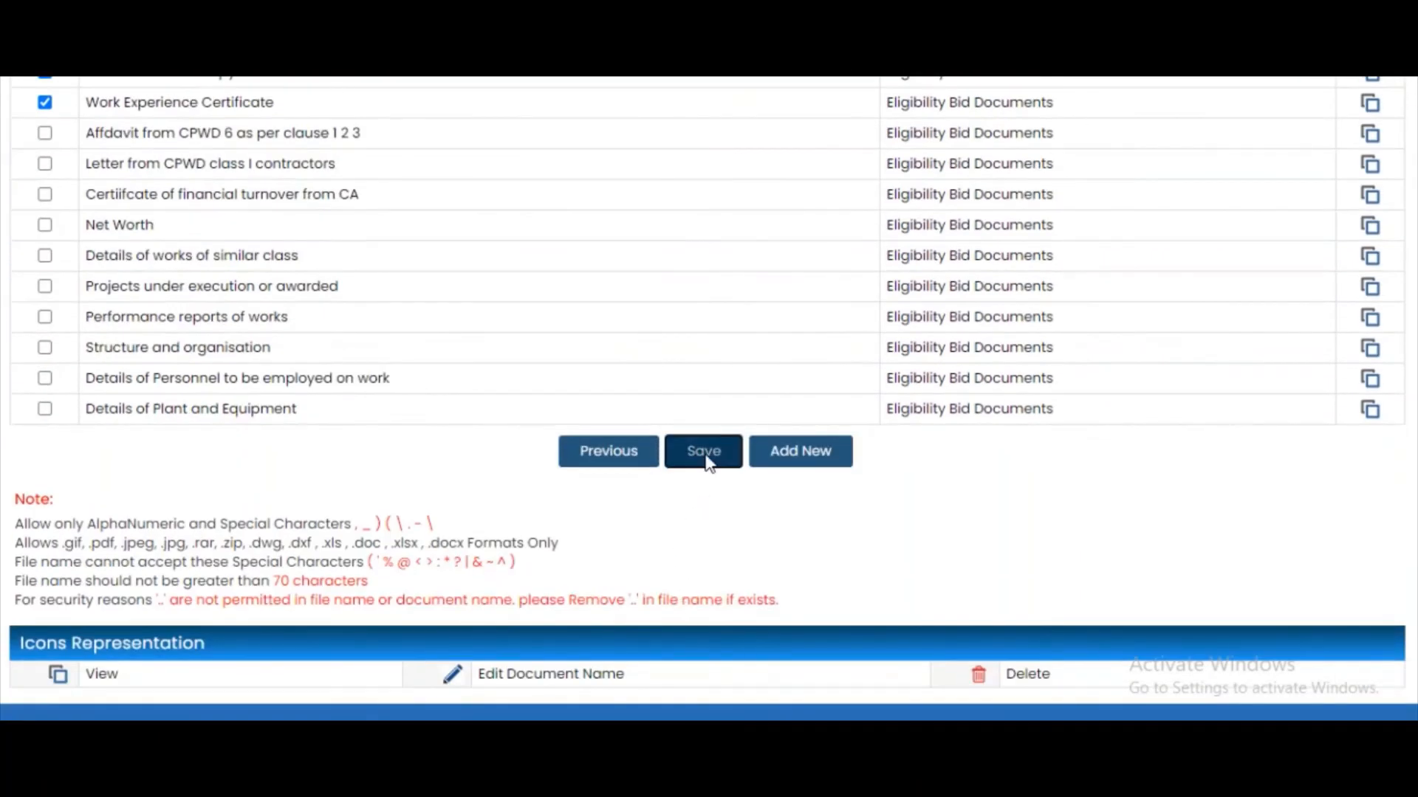
scroll(705, 463, "down", 4)
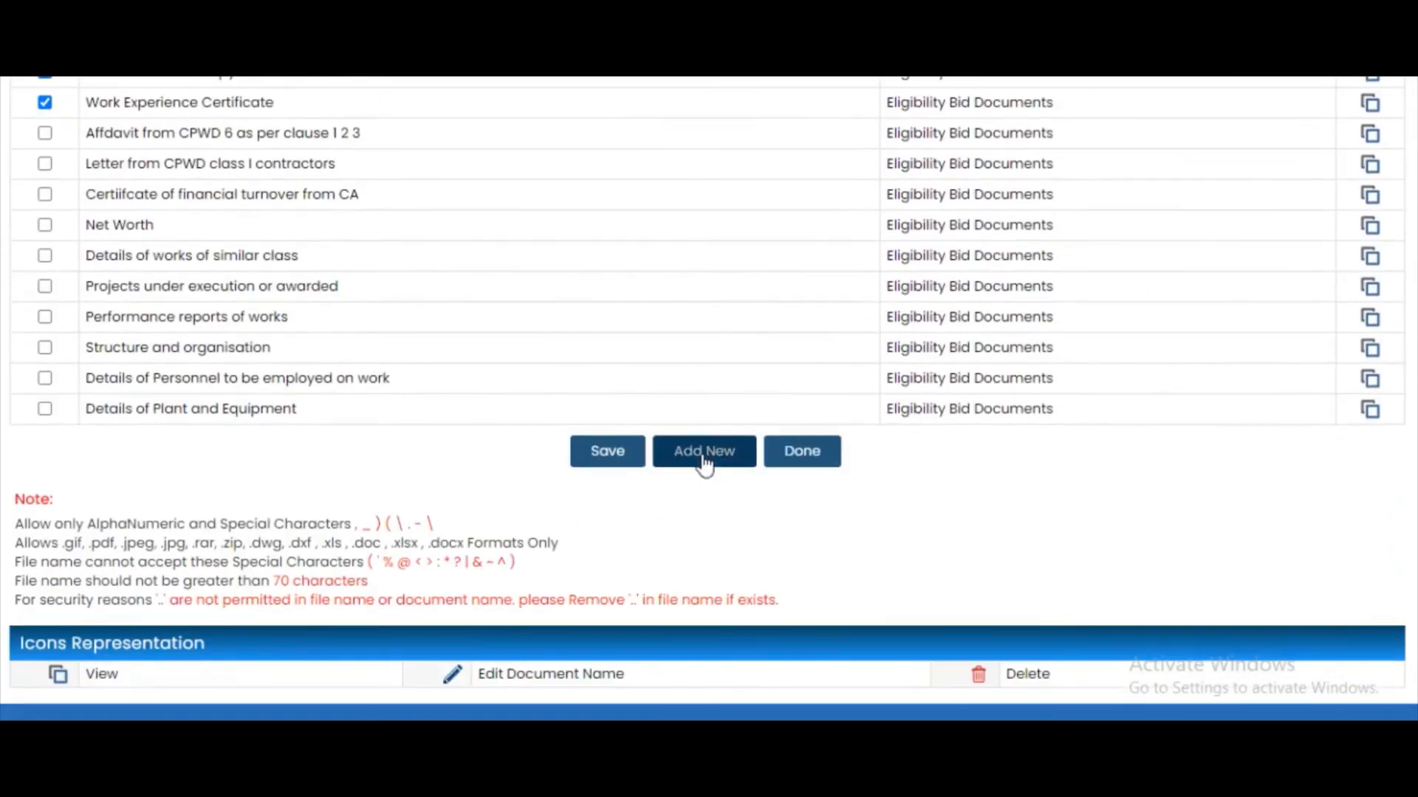
left_click(799, 453)
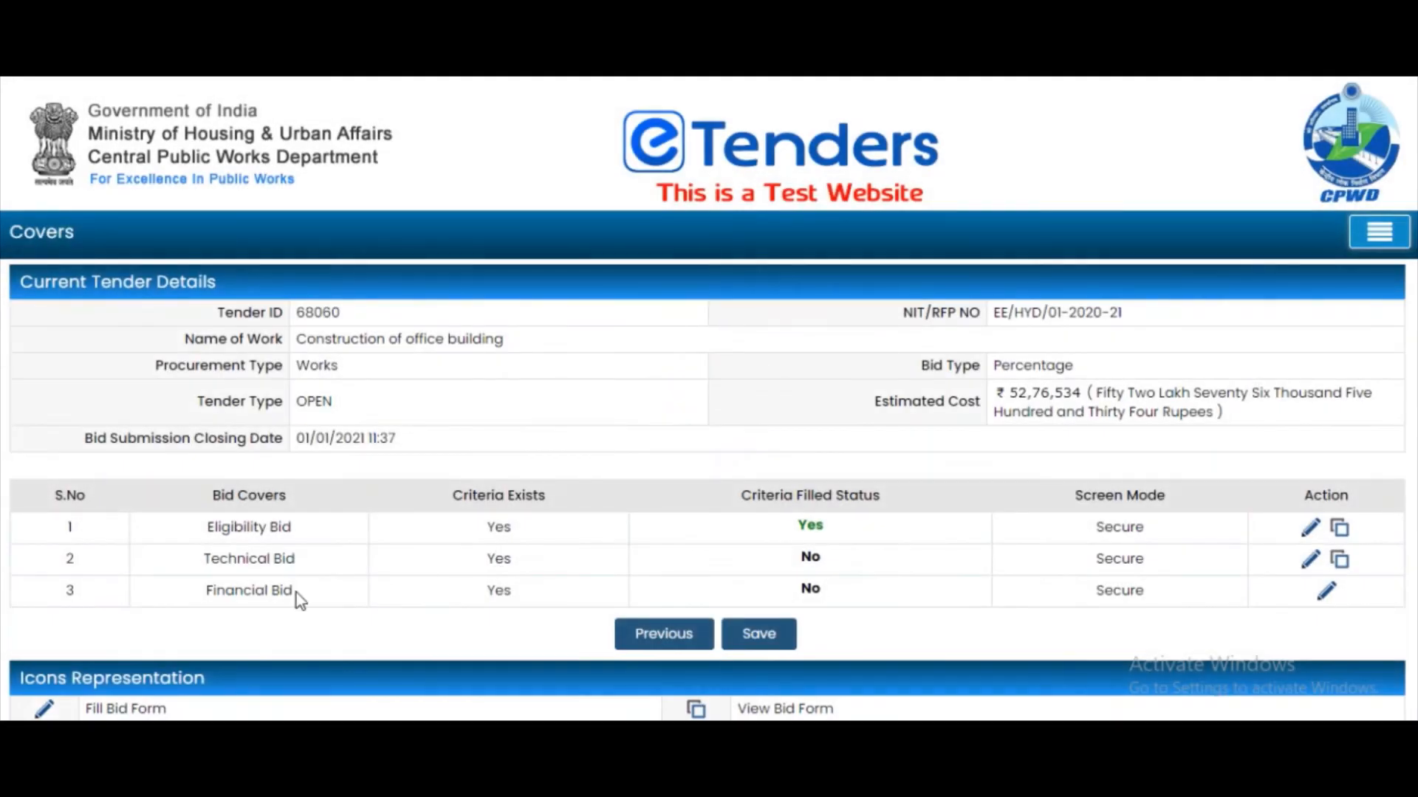
In the Technical Bid cover, add a required document named Work experience and save it.
left_click(1312, 559)
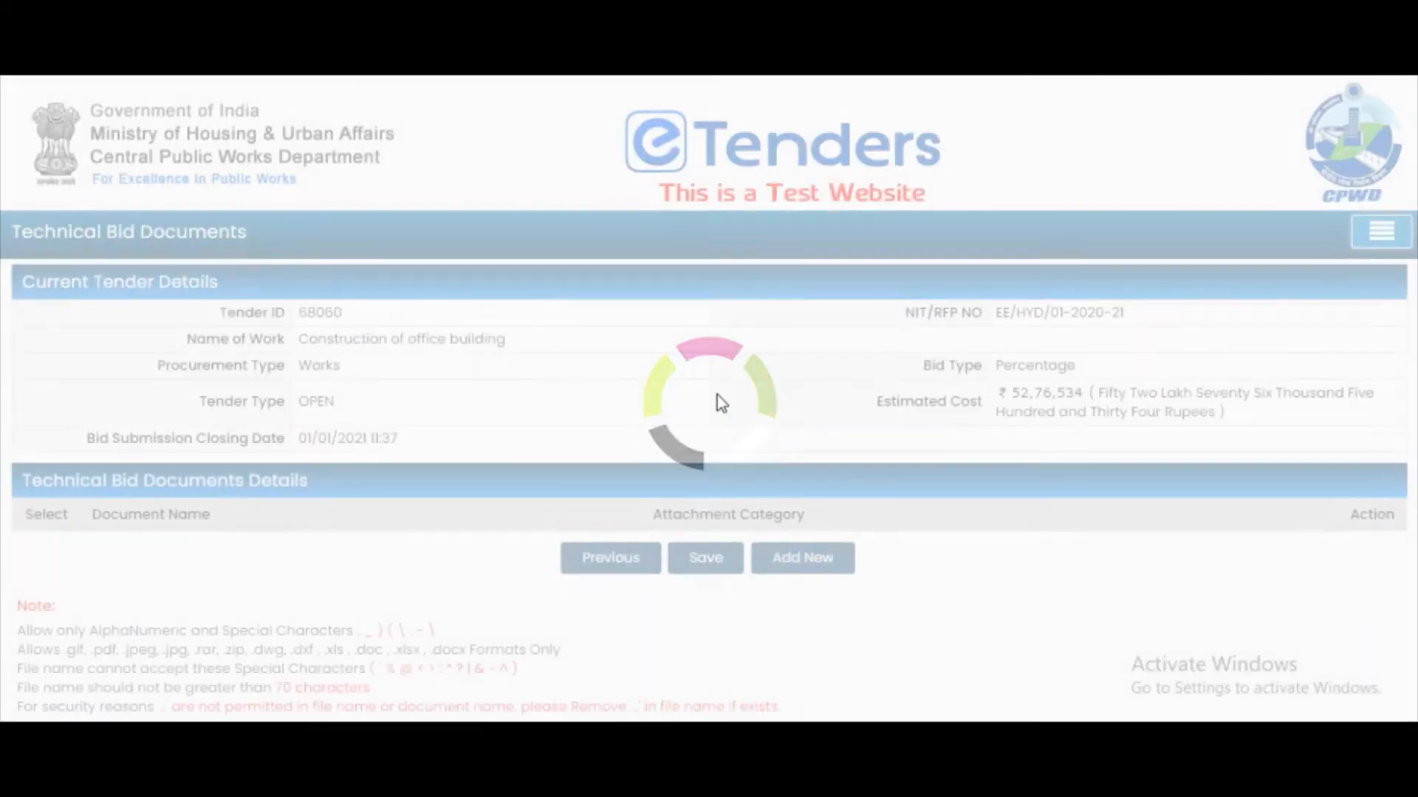
scroll(715, 399, "down", 2)
left_click(795, 459)
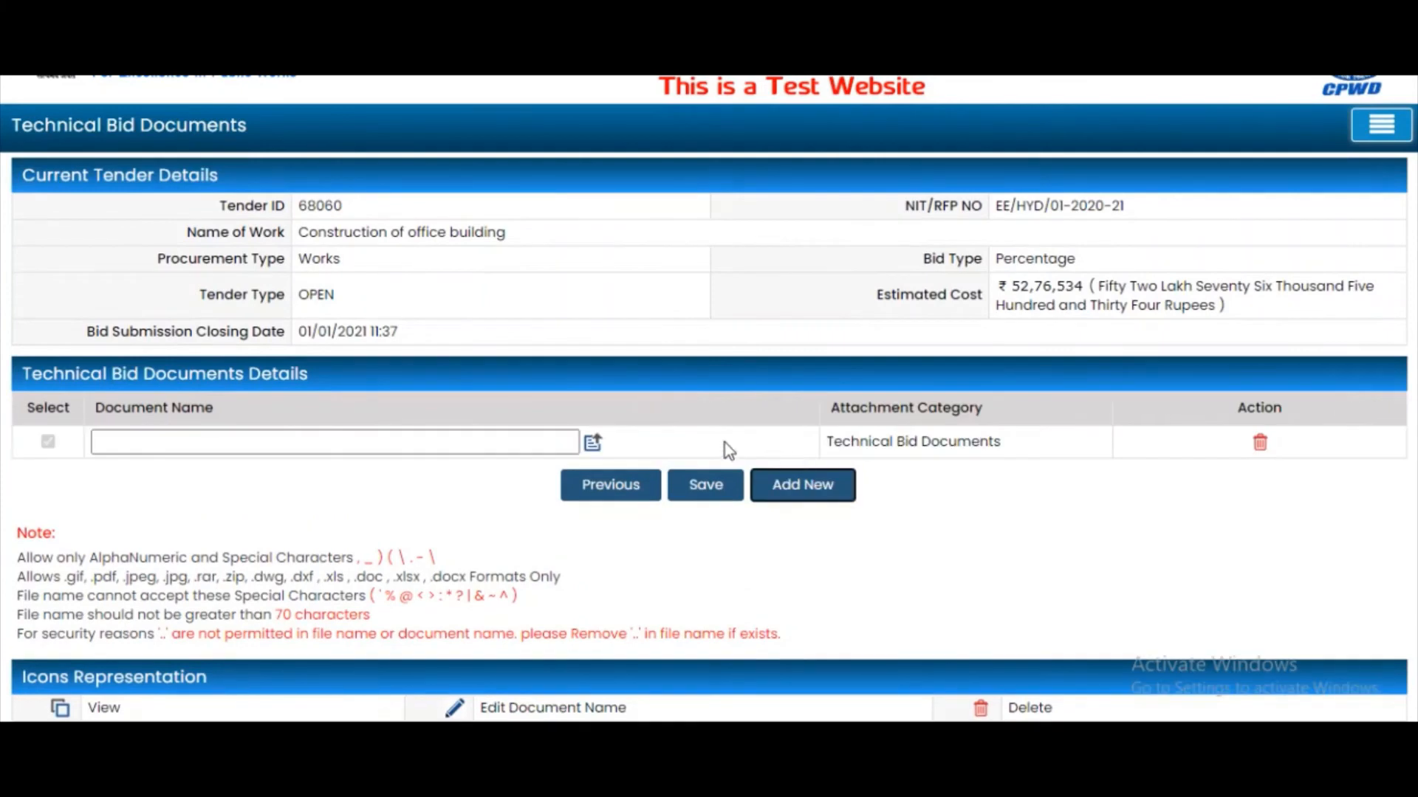
left_click(487, 441)
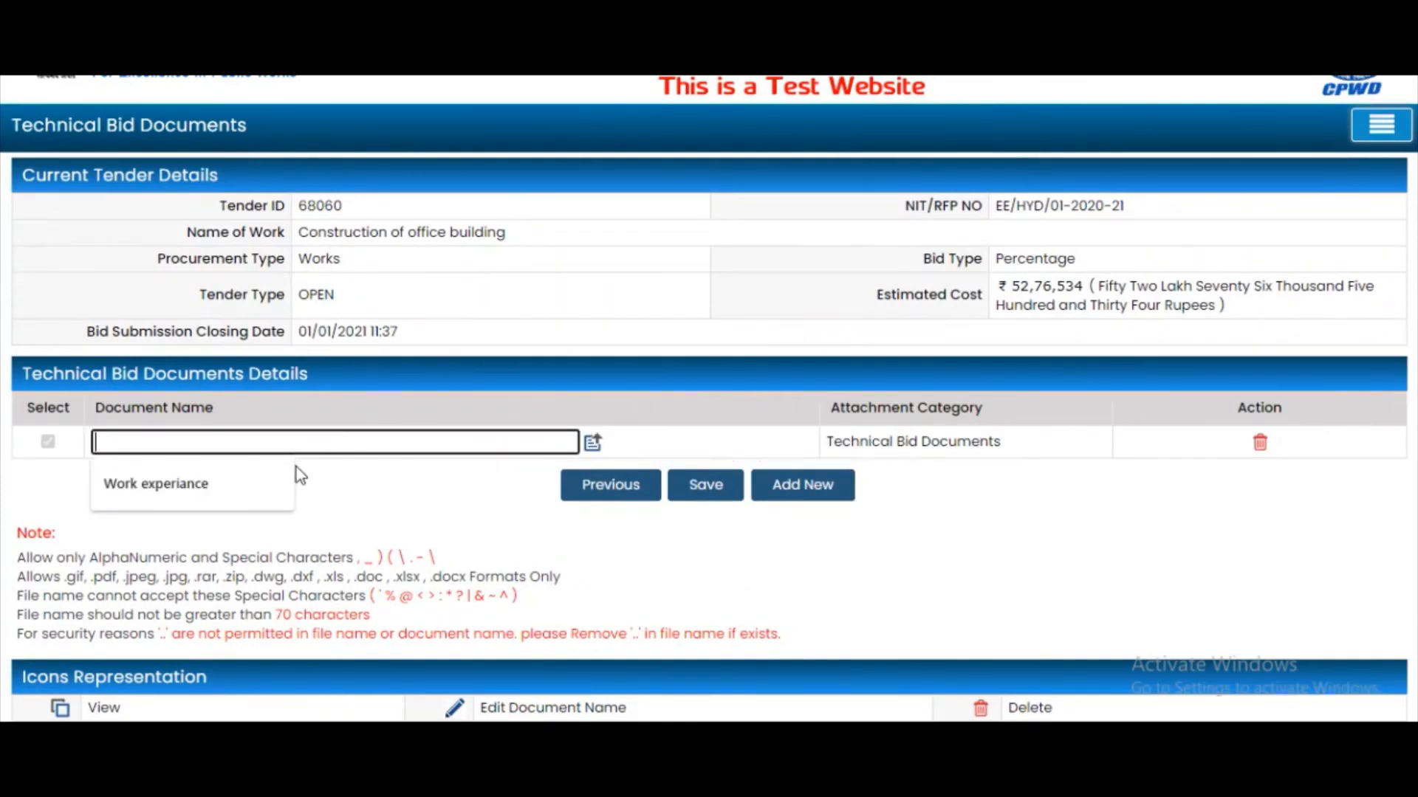
left_click(257, 483)
left_click(187, 441)
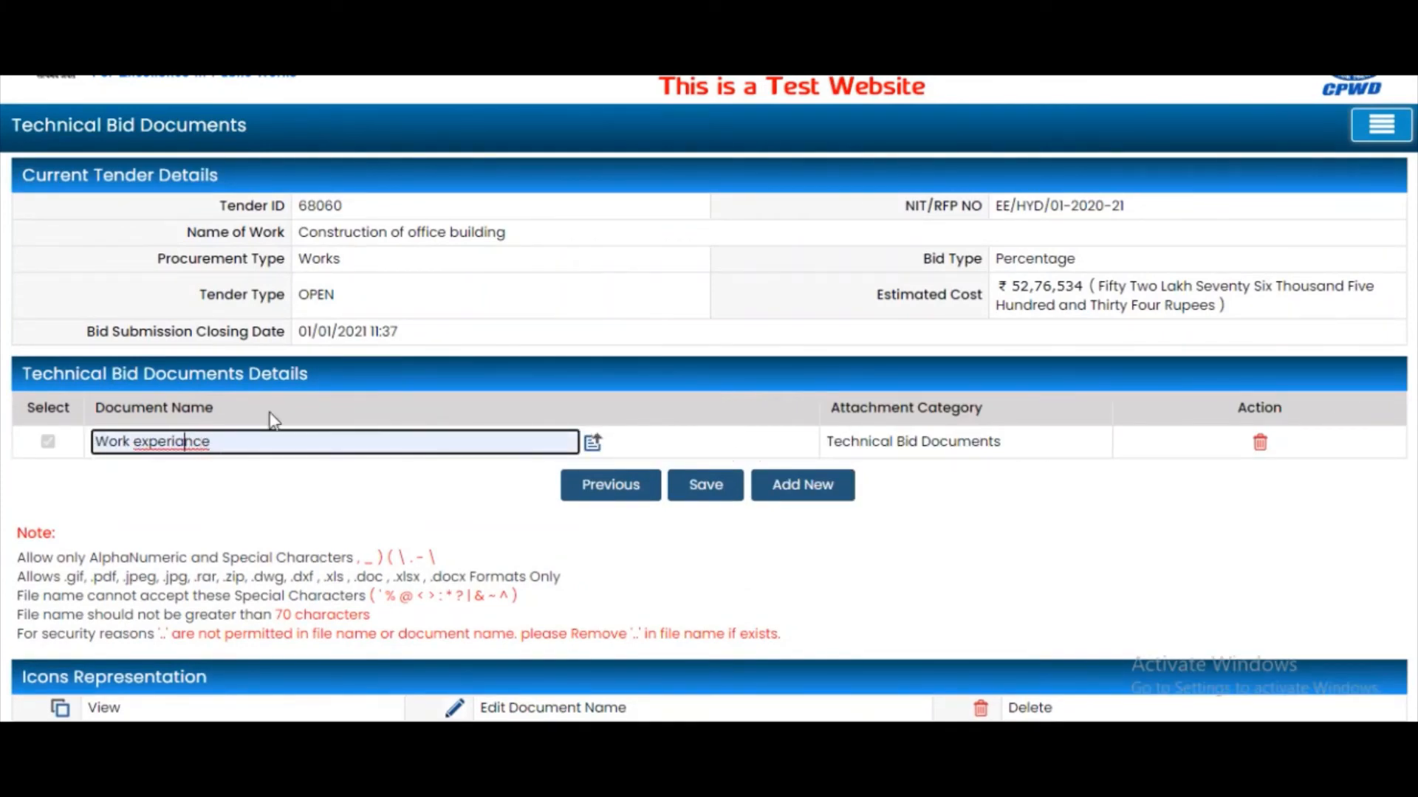
key("BackSpace")
type("e")
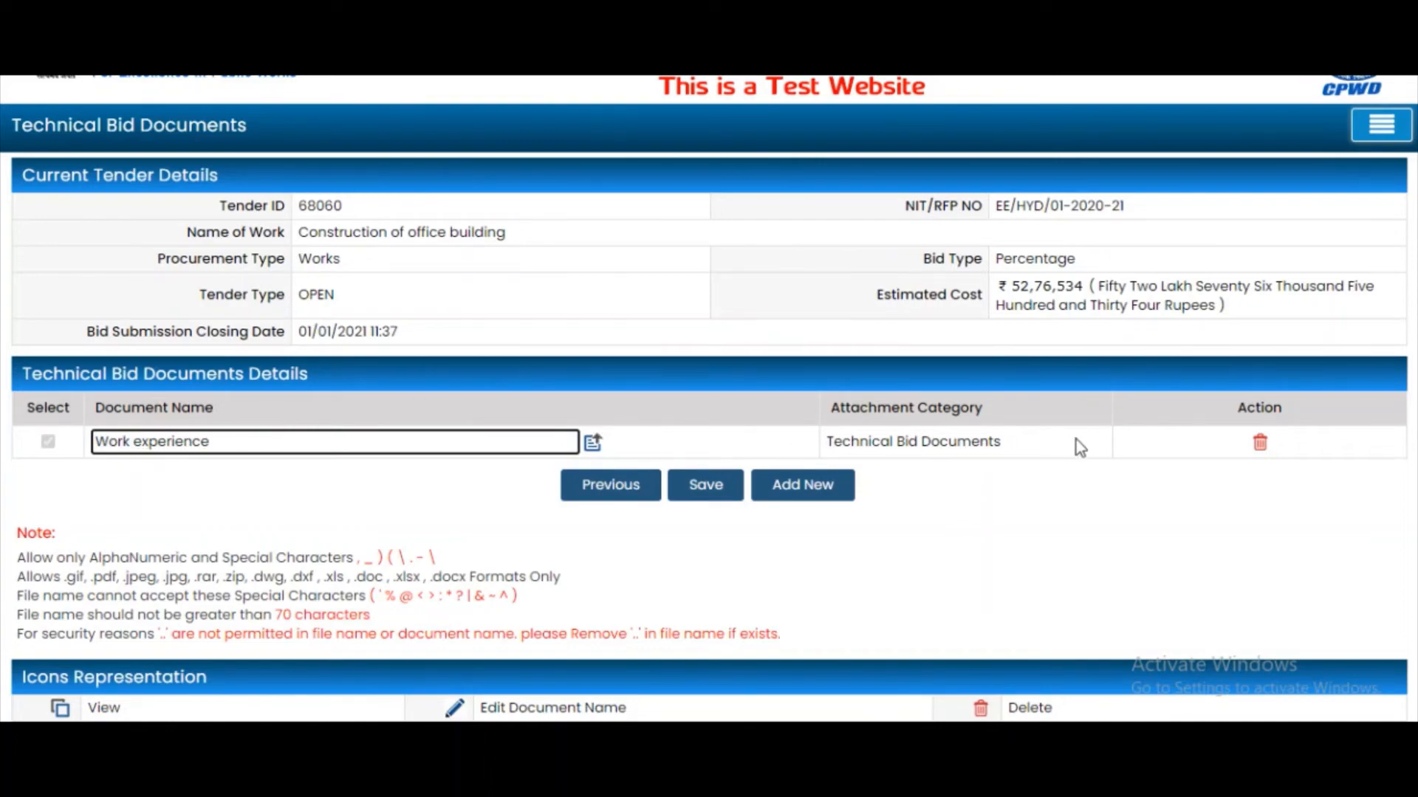
left_click(706, 491)
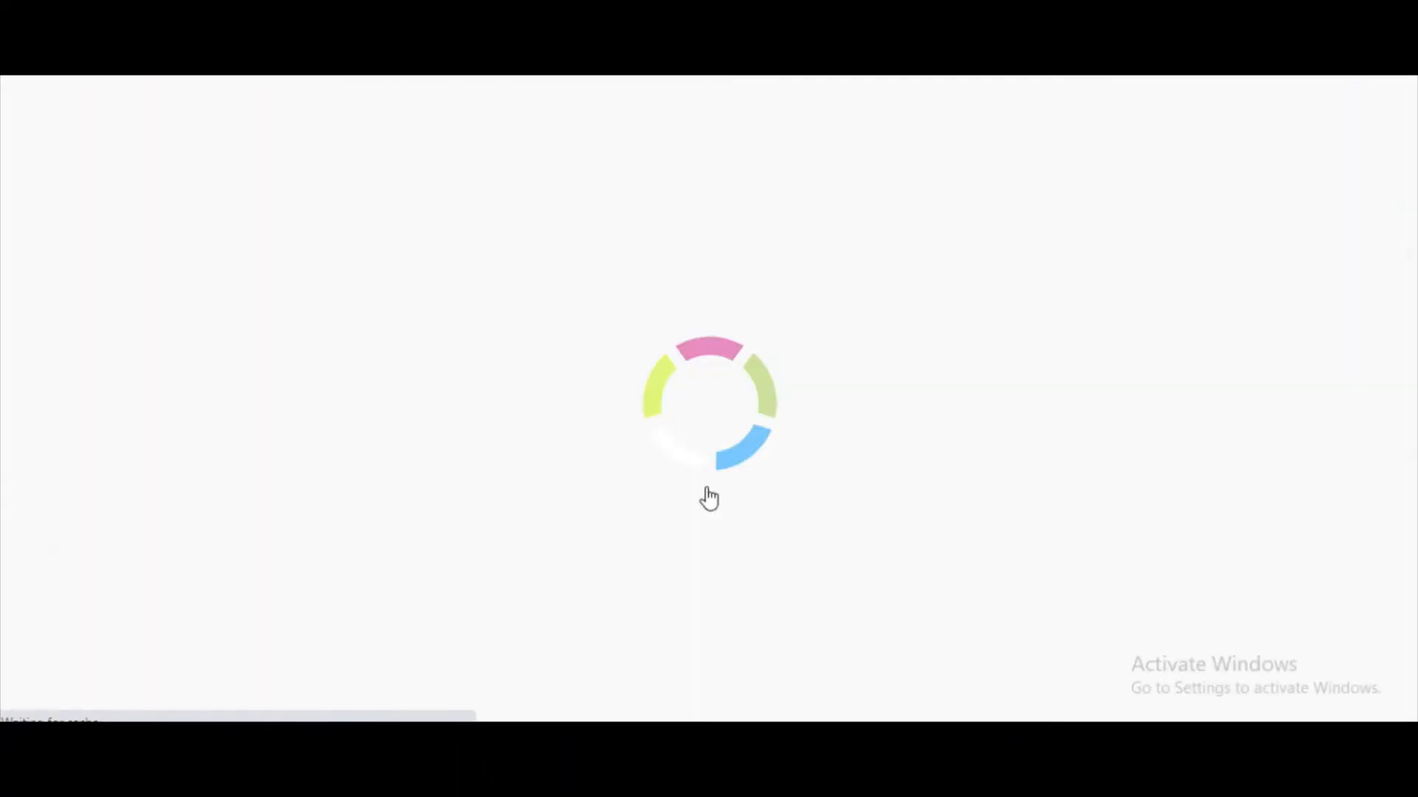
left_click(726, 615)
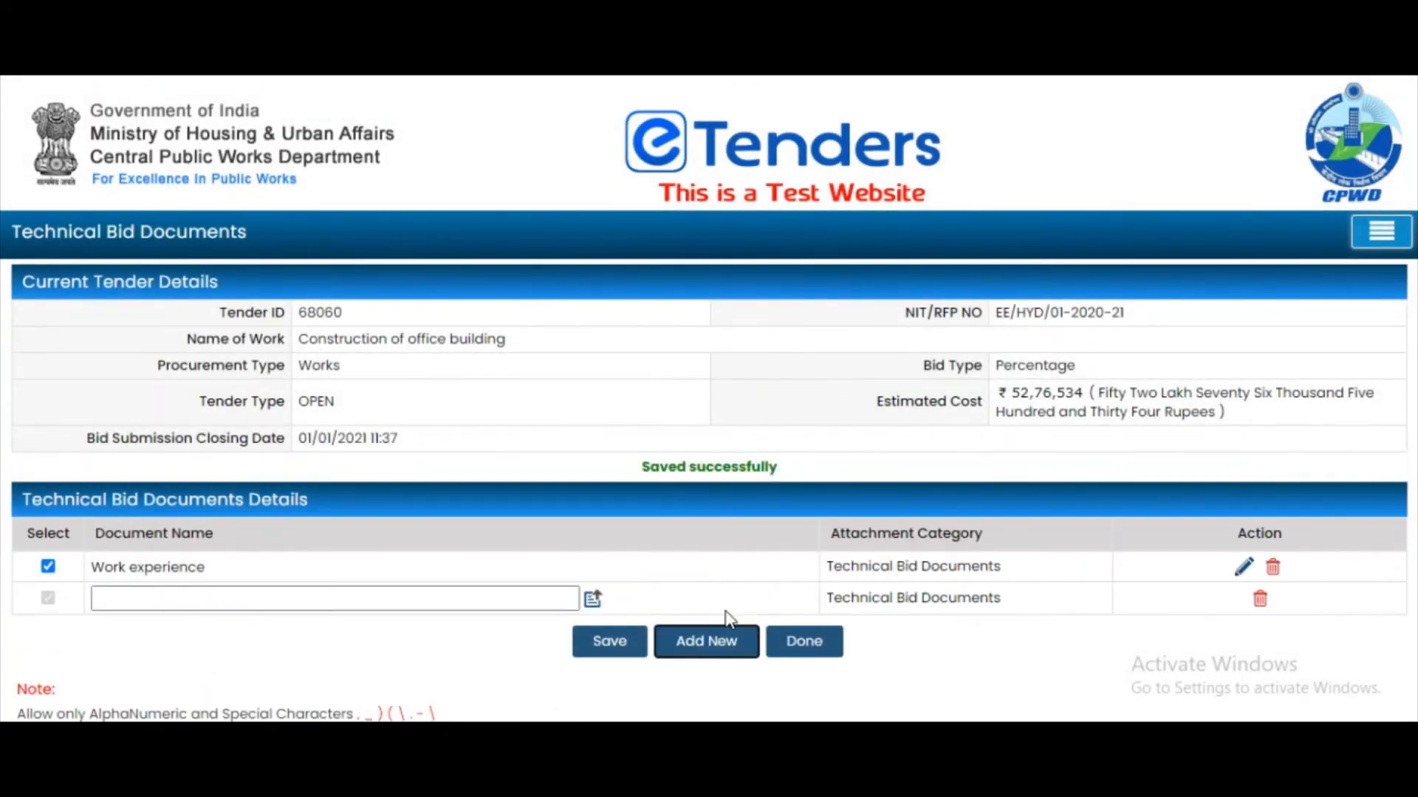
left_click(722, 641)
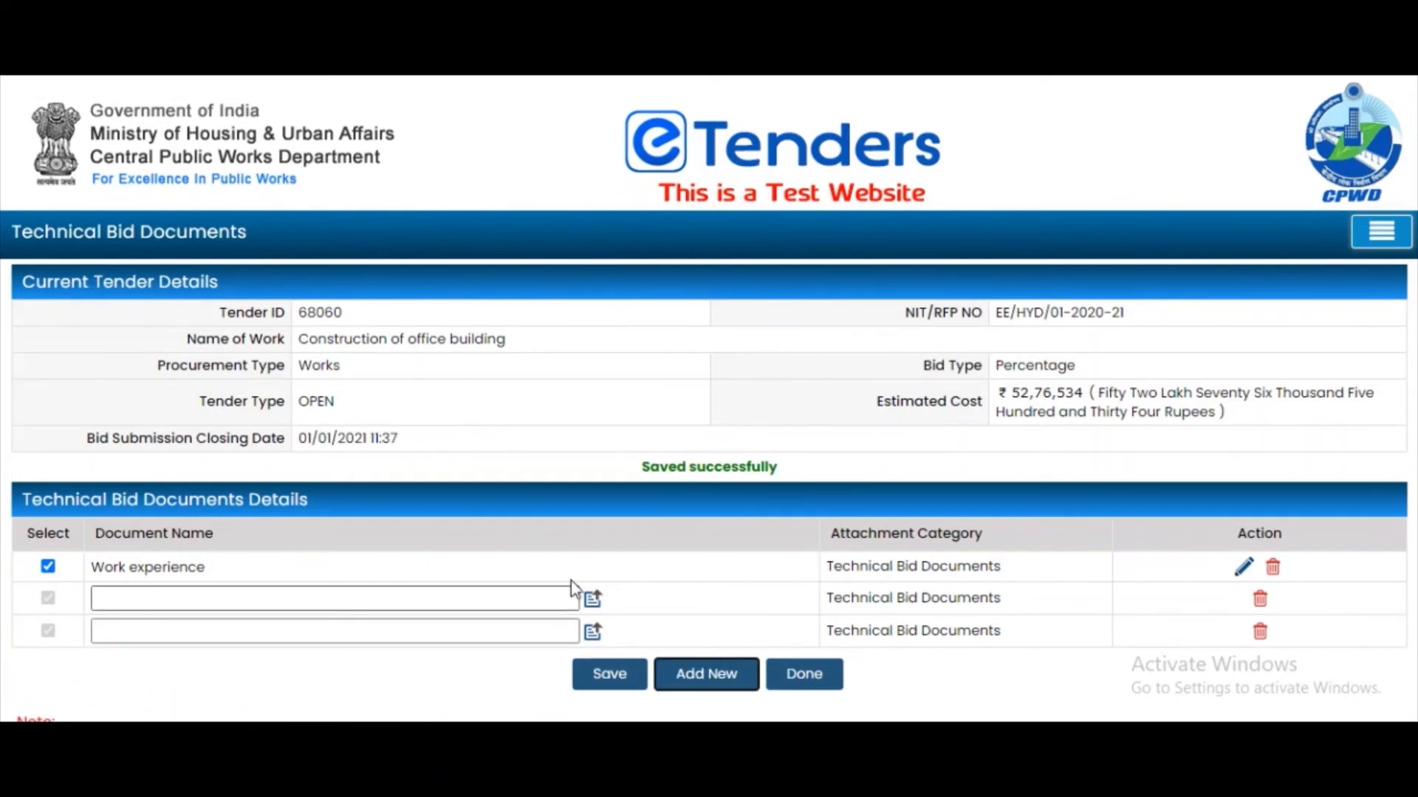
left_click(594, 598)
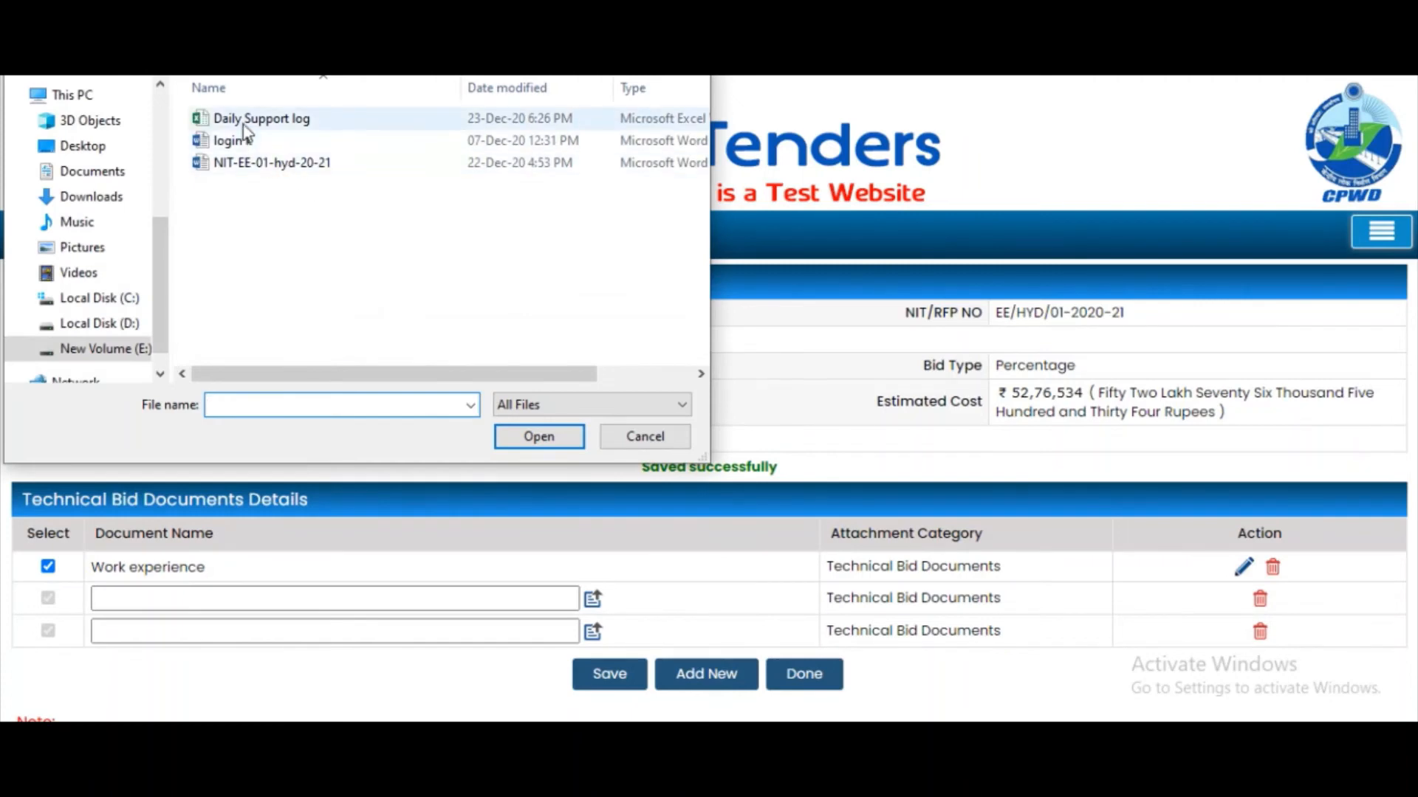
left_click(650, 437)
left_click(1260, 598)
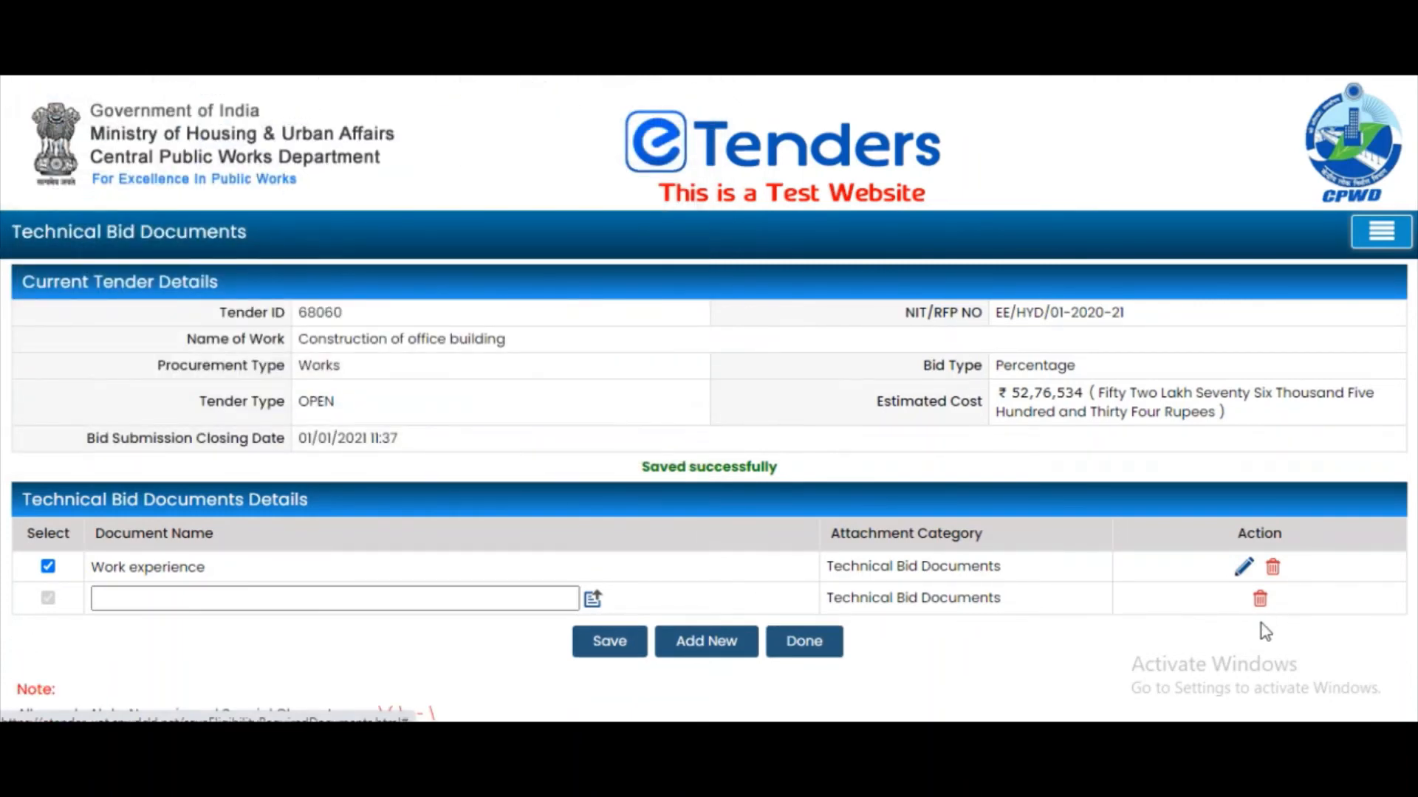
left_click(1259, 598)
Finish the technical bid documents and download the Percentage Rate Template xls from the Financial Bid cover.
left_click(830, 611)
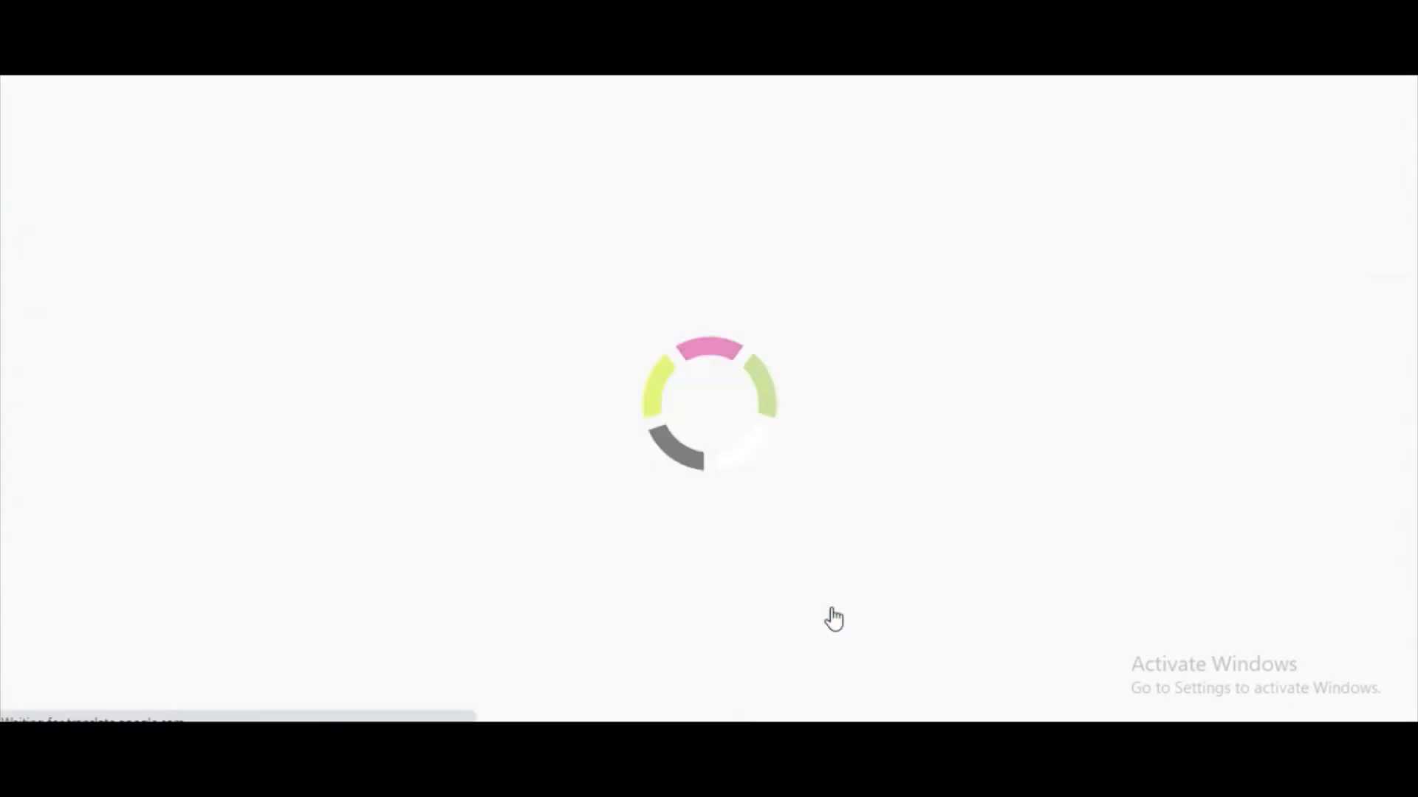
scroll(819, 605, "down", 1)
scroll(816, 601, "down", 1)
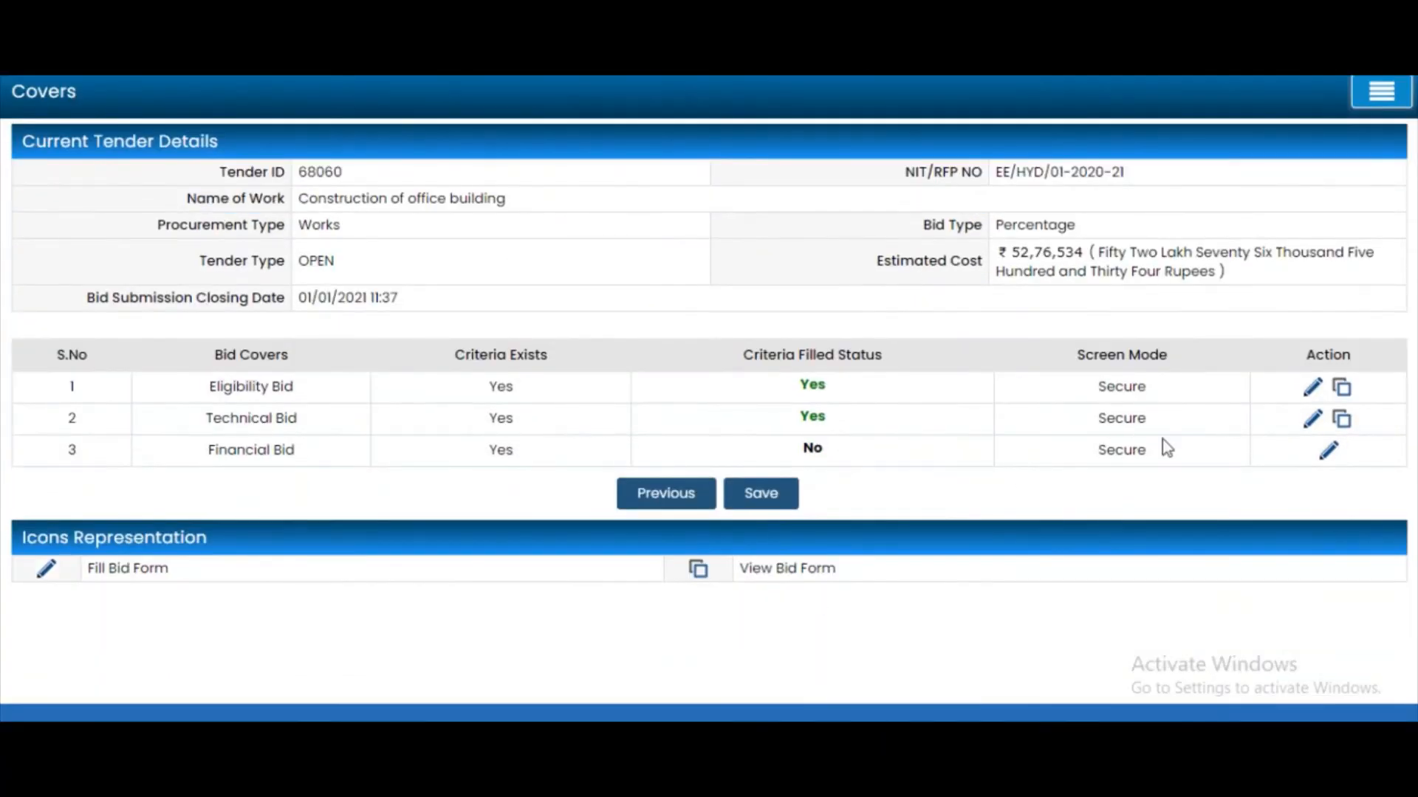
left_click(1328, 451)
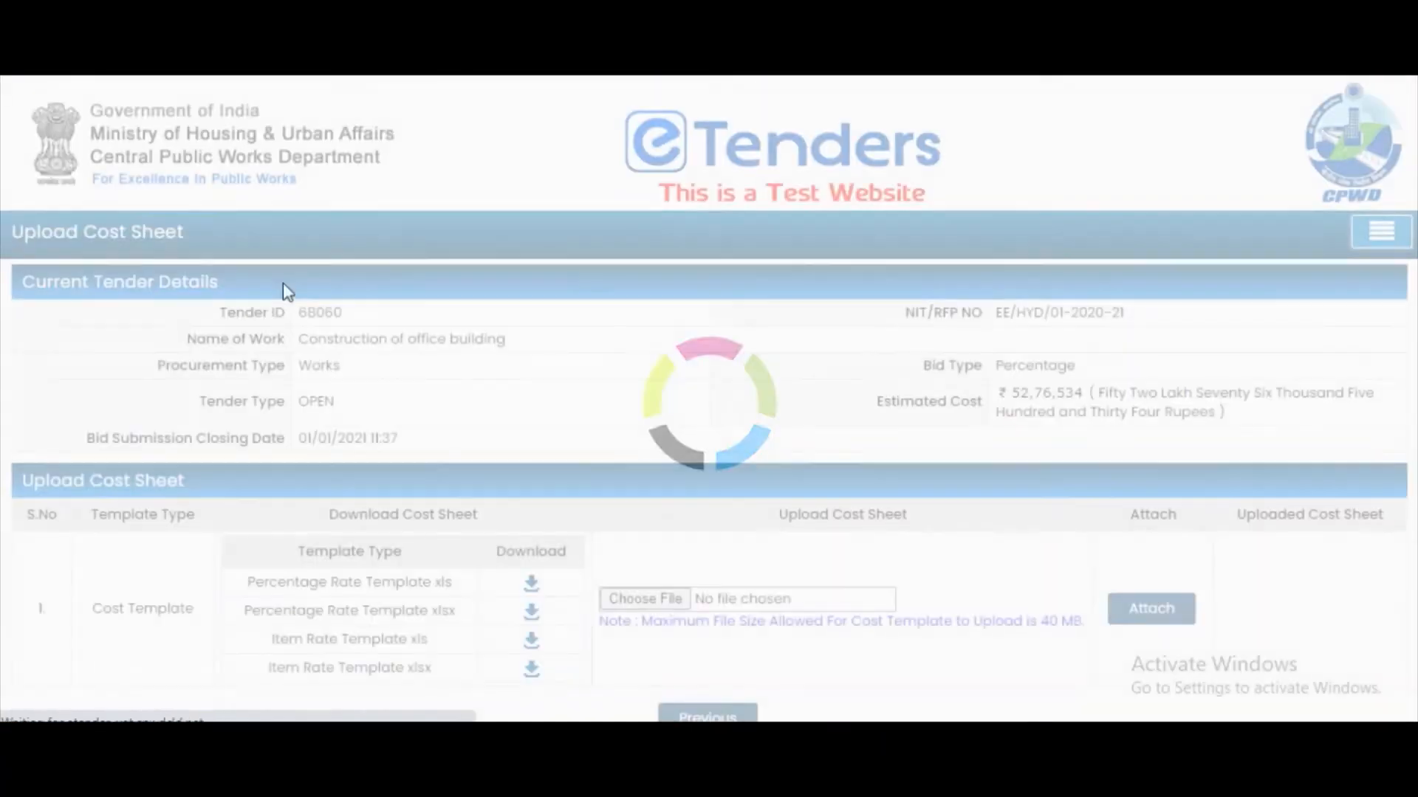
scroll(326, 617, "down", 3)
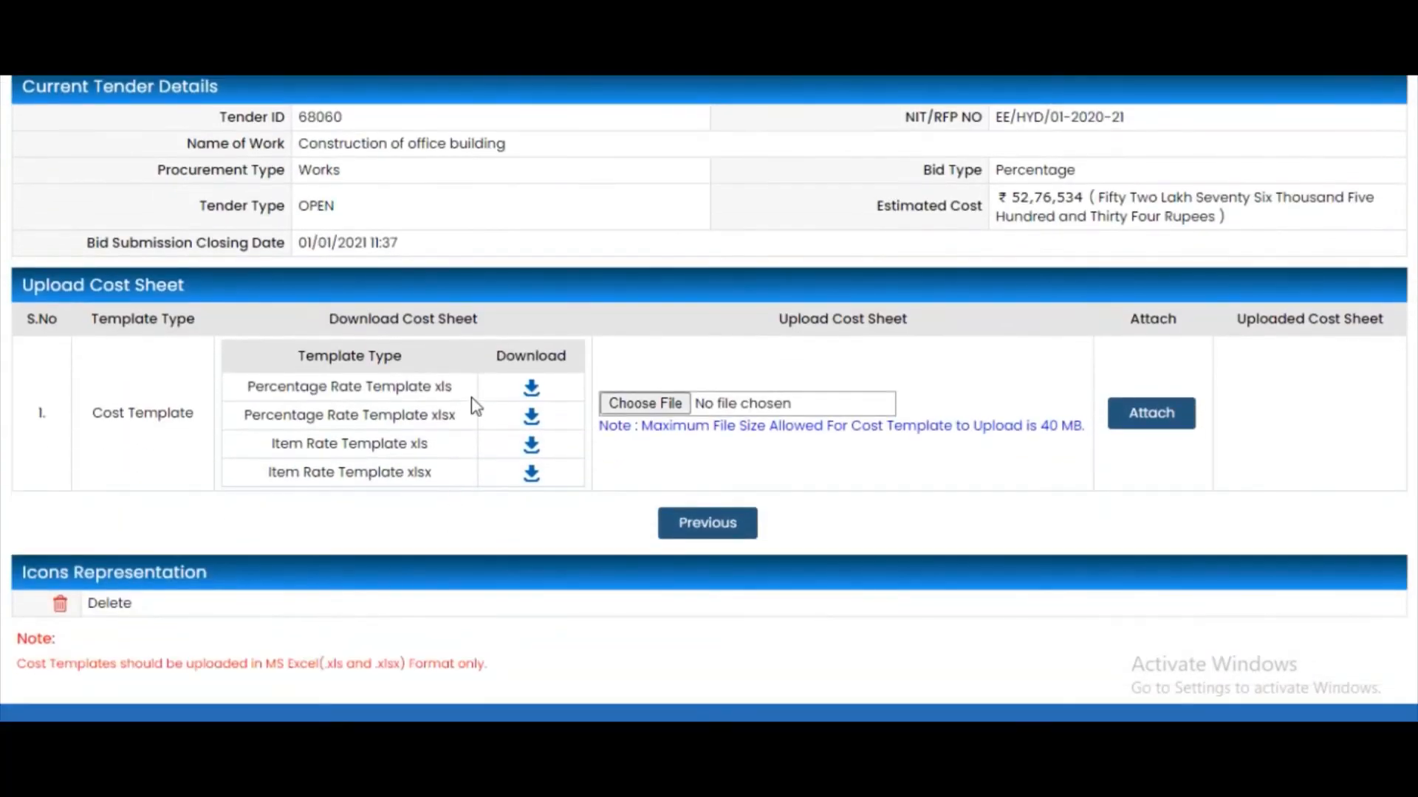
left_click(531, 386)
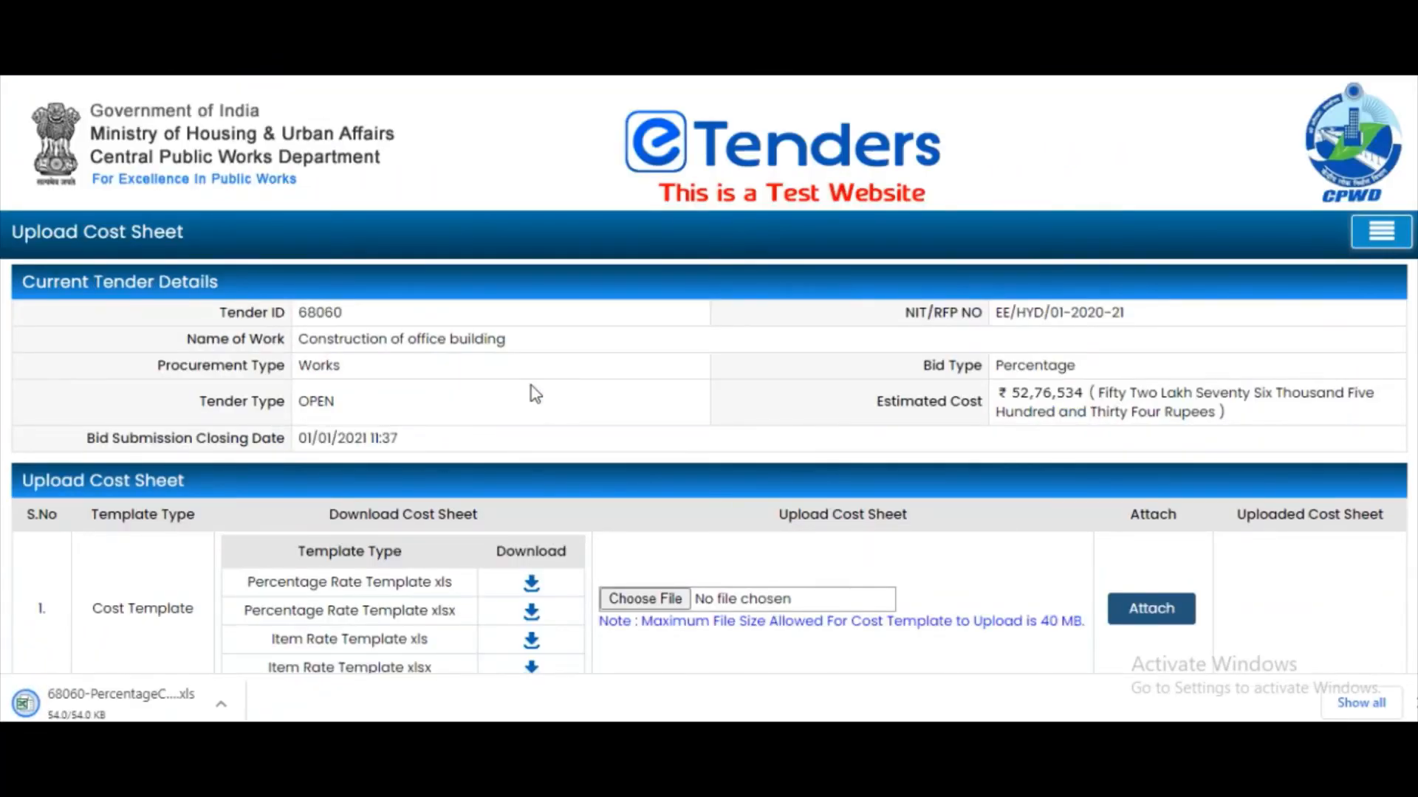
Open the downloaded percentage rate cost sheet in Excel and maximize its window.
left_click(224, 703)
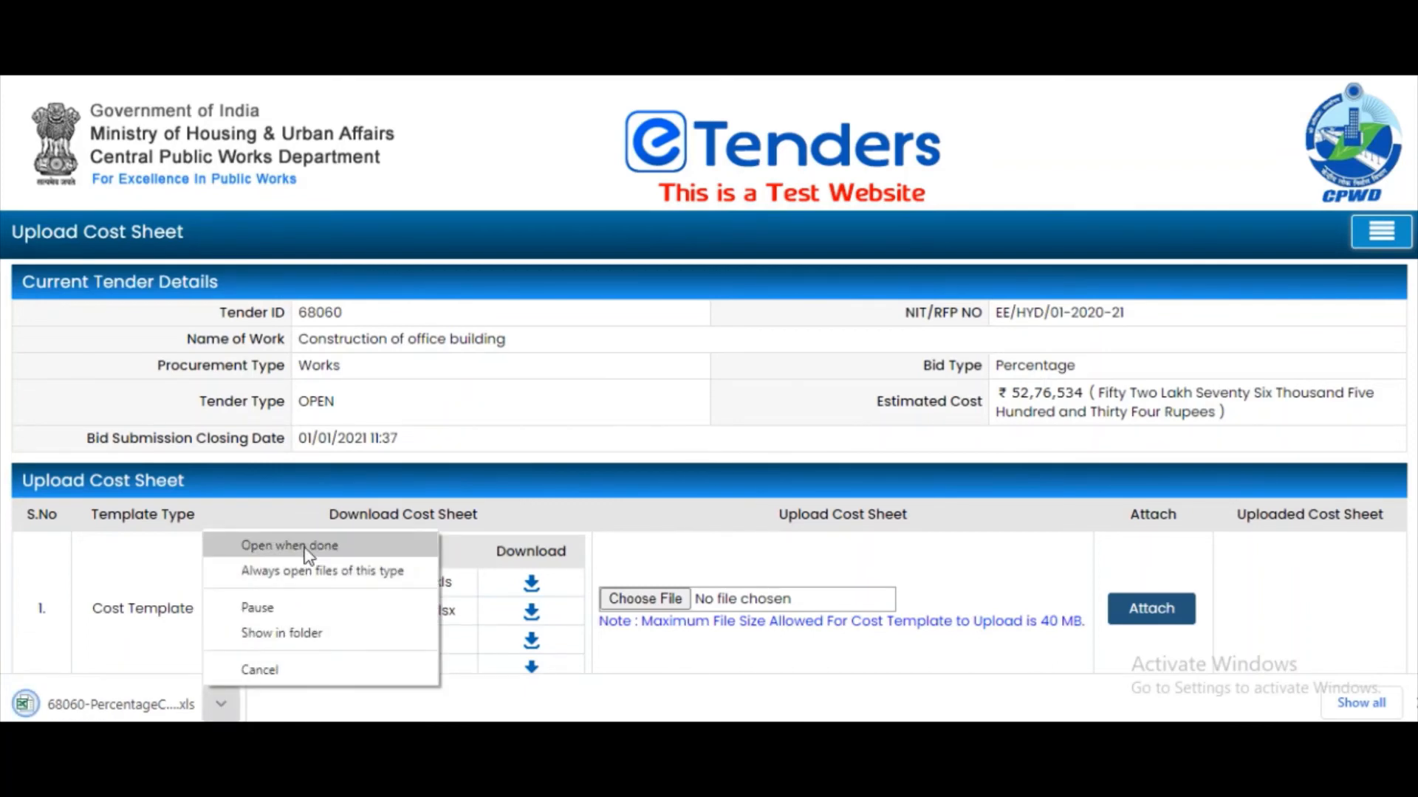
left_click(118, 703)
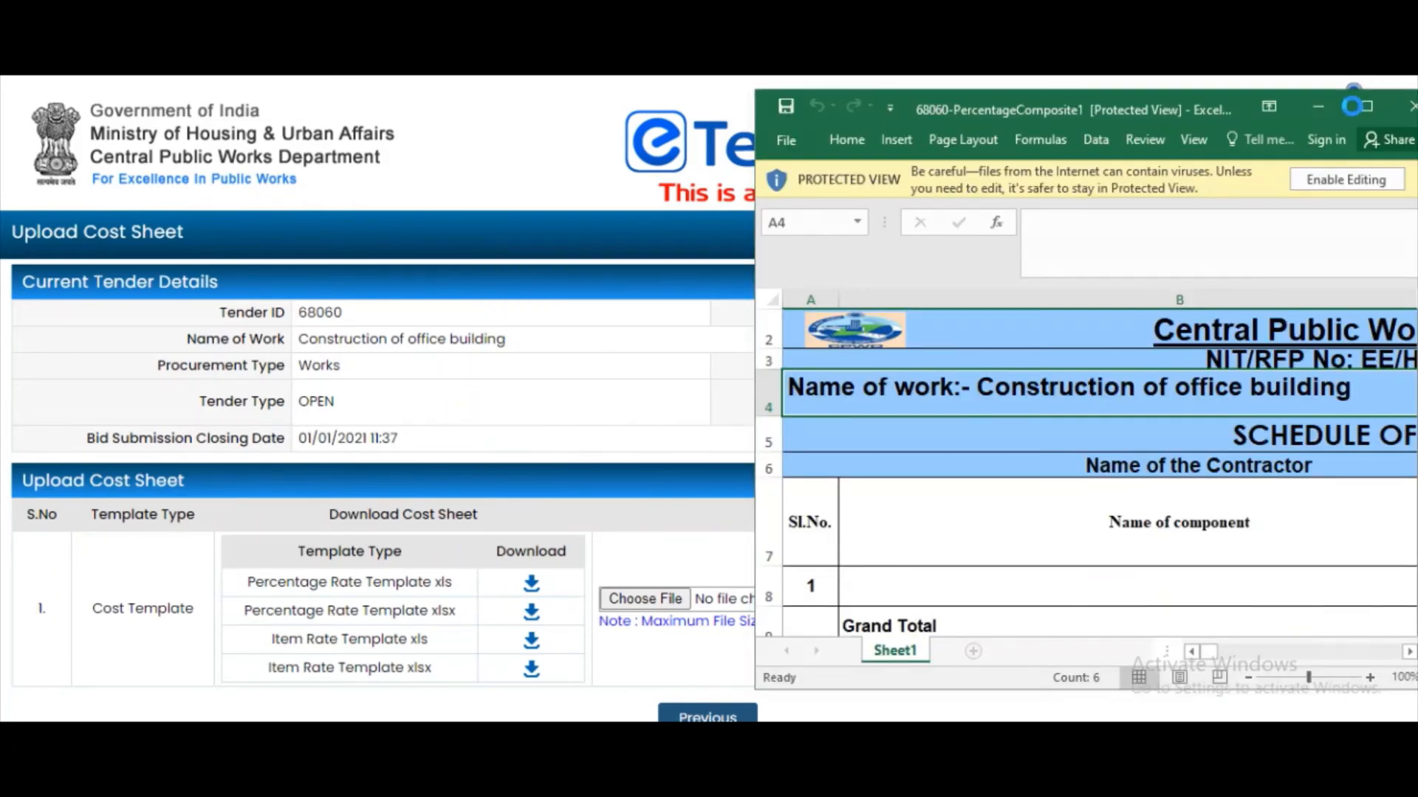
left_click(1307, 604)
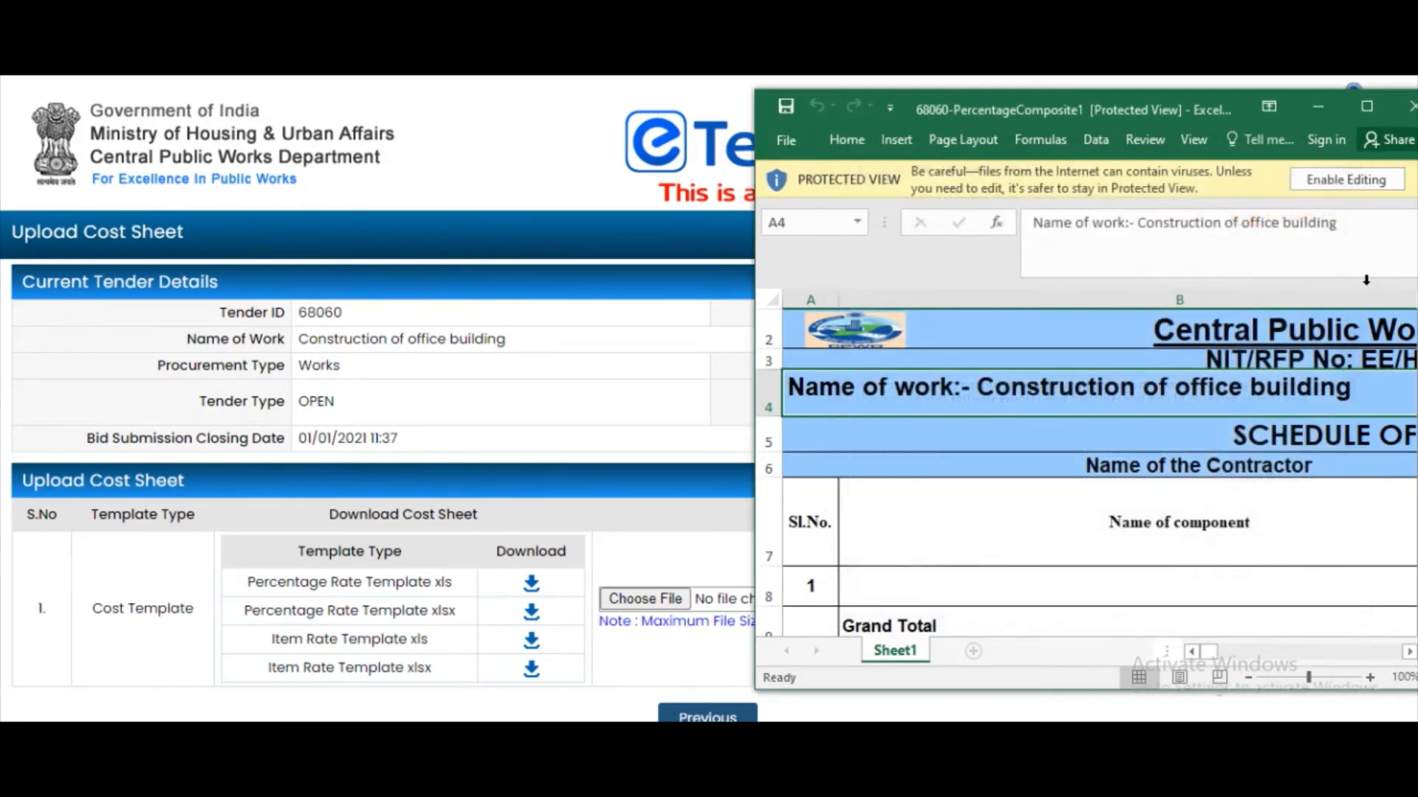
left_click(1368, 108)
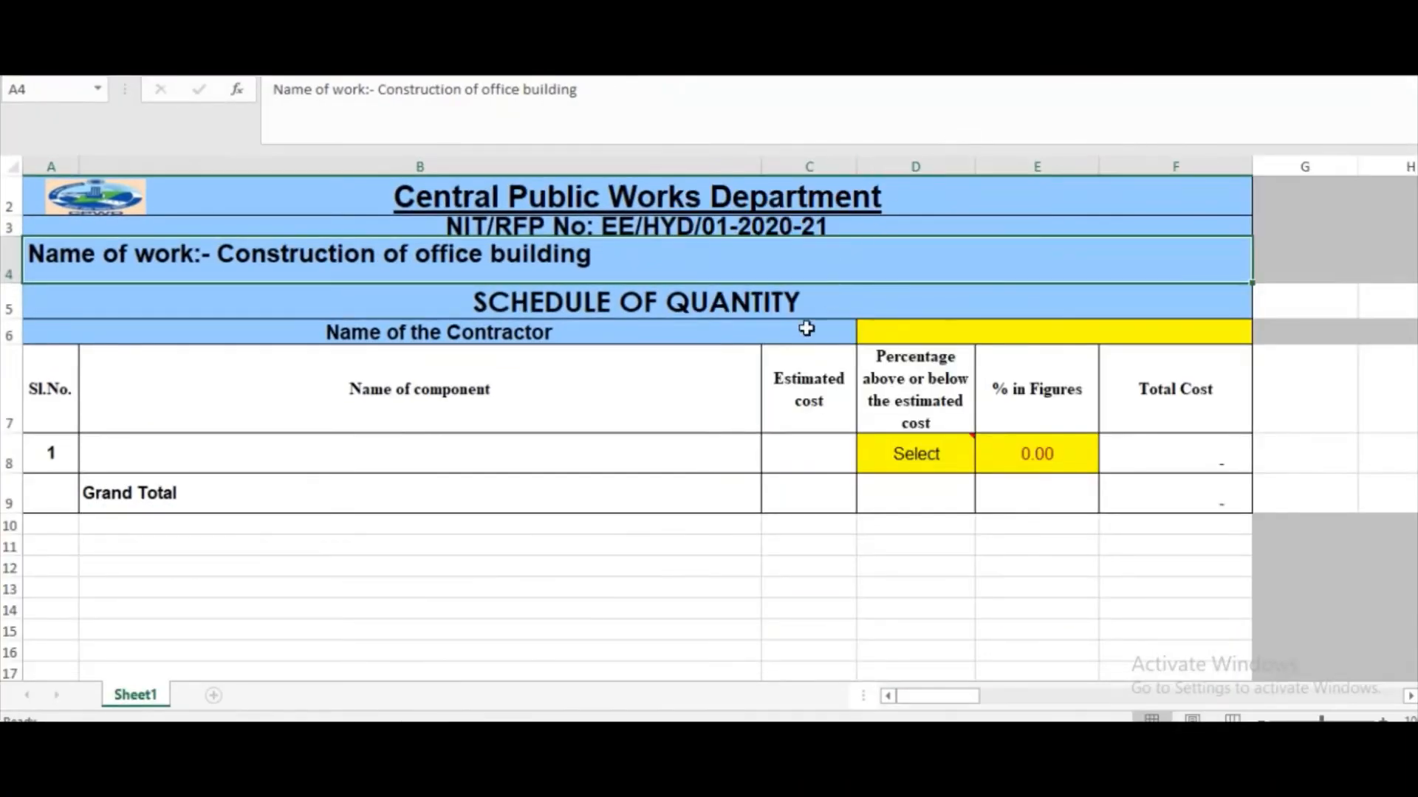
Enter "construction of building at hyd nirman bhavan" as the name of component 1 in cell B8.
left_click(349, 457)
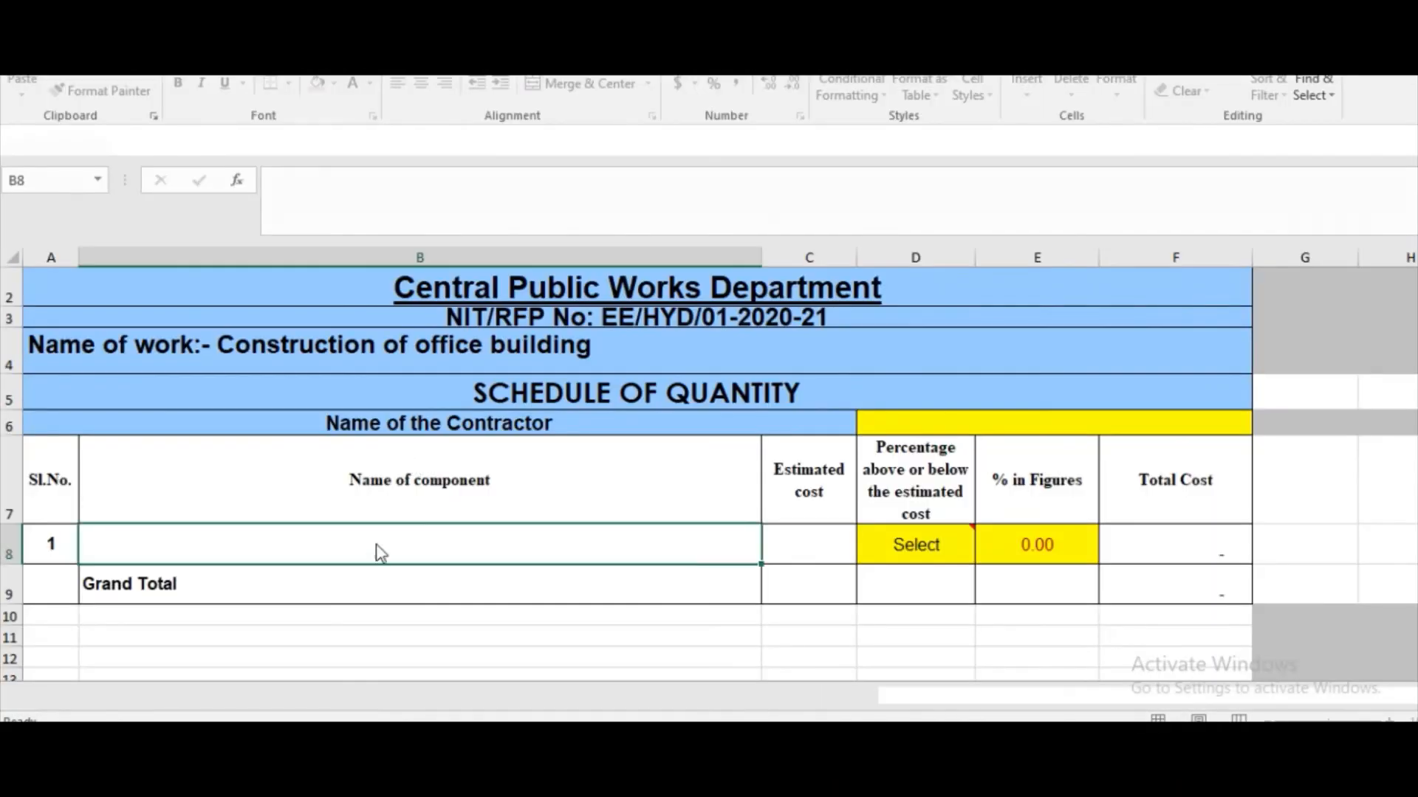
double_click(375, 546)
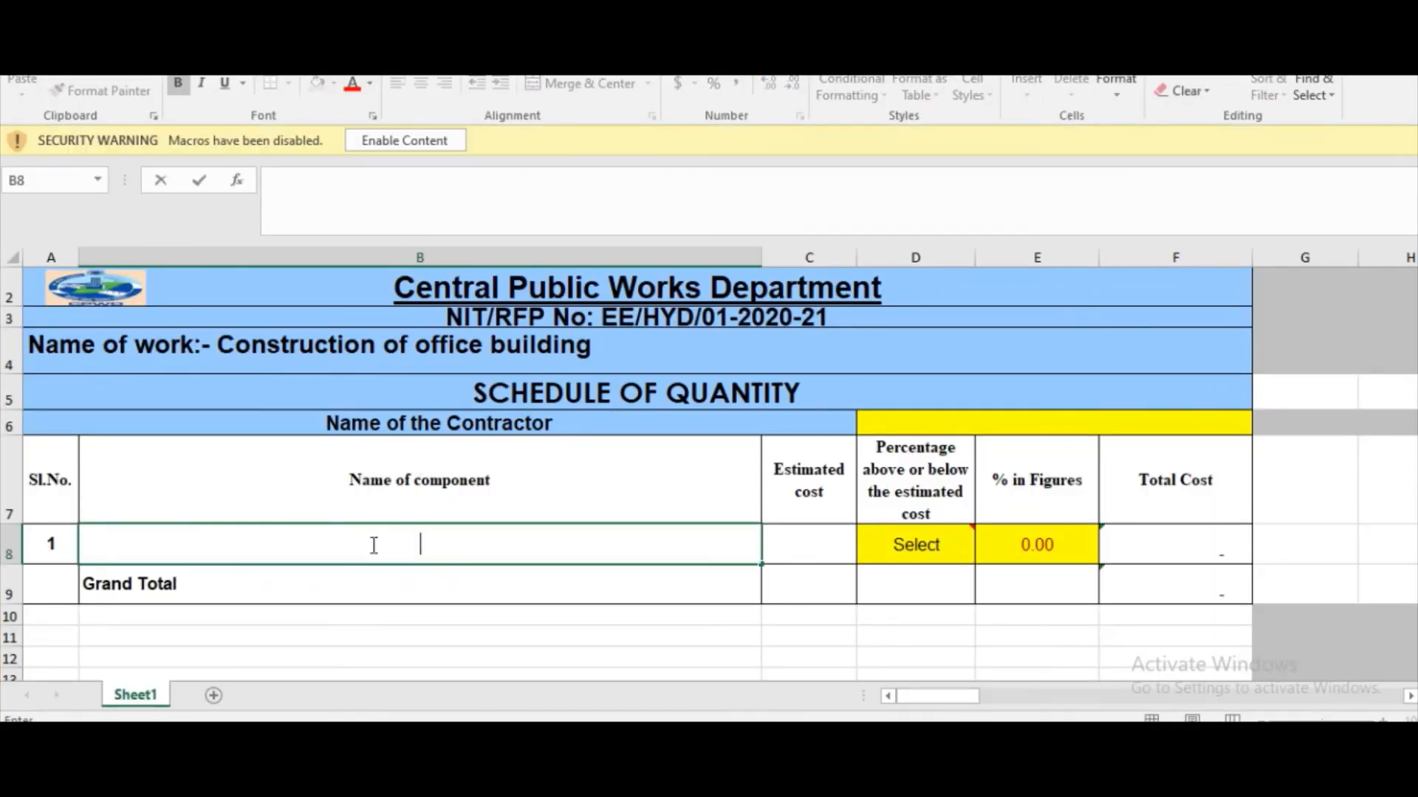
type("construction")
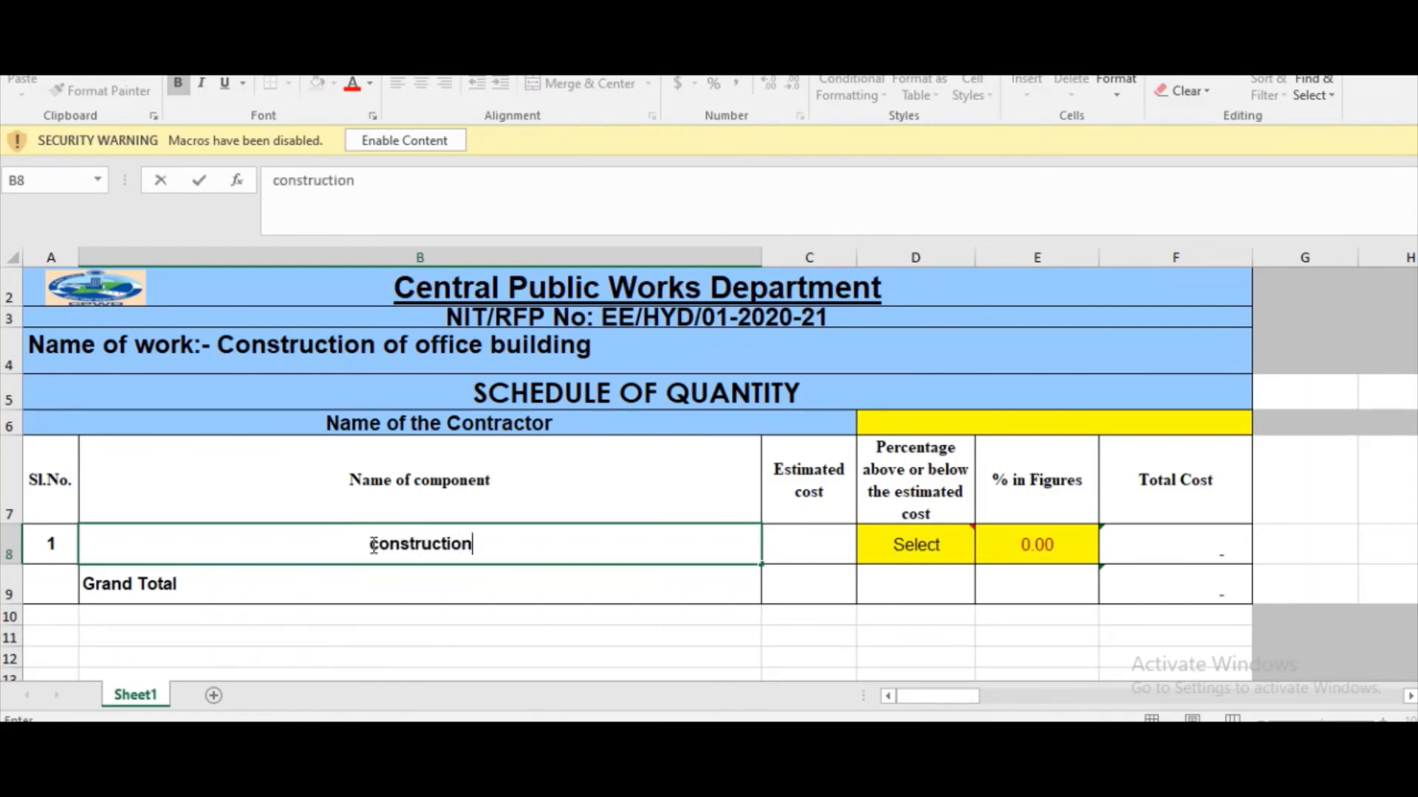
type(" of")
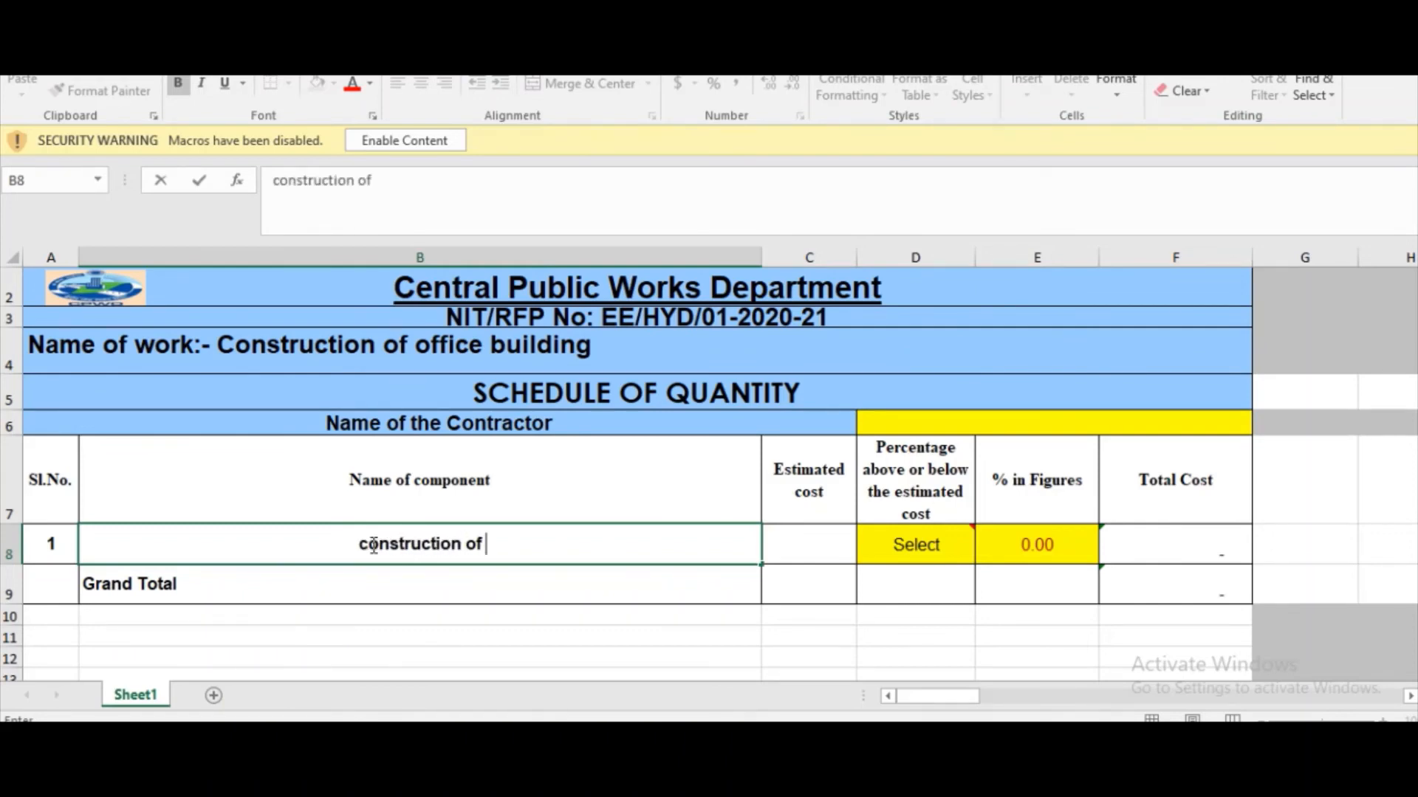
type(" buildin")
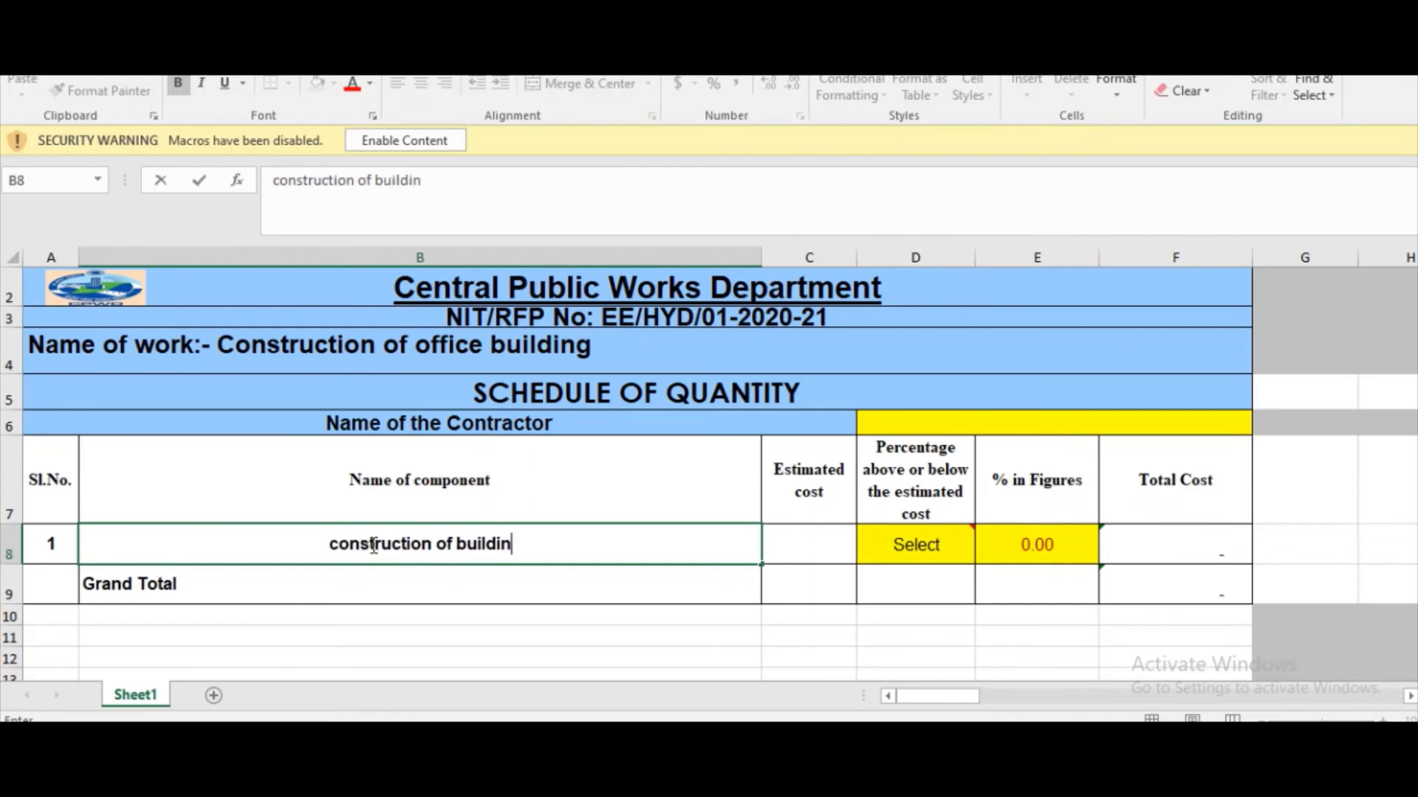
type("g at")
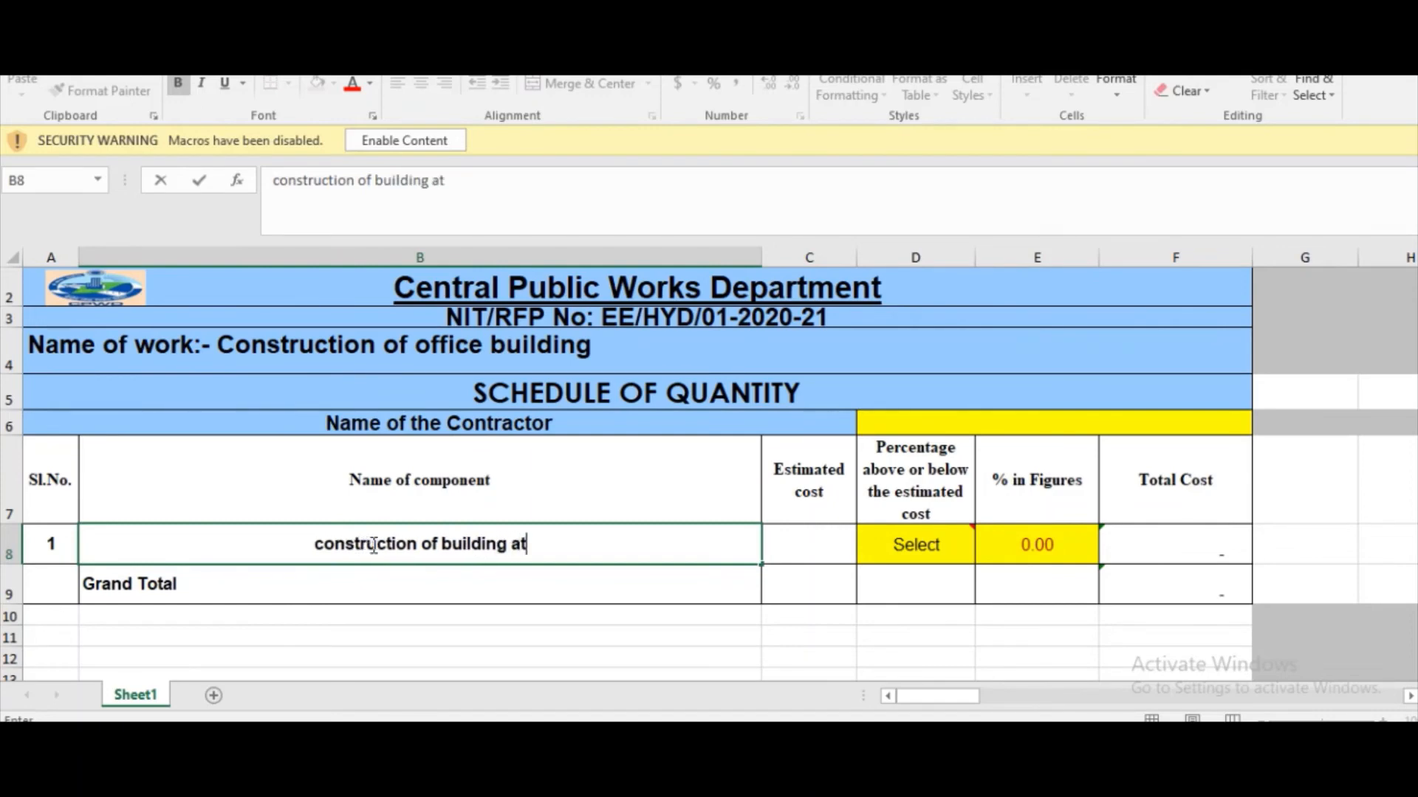
type(" hyd")
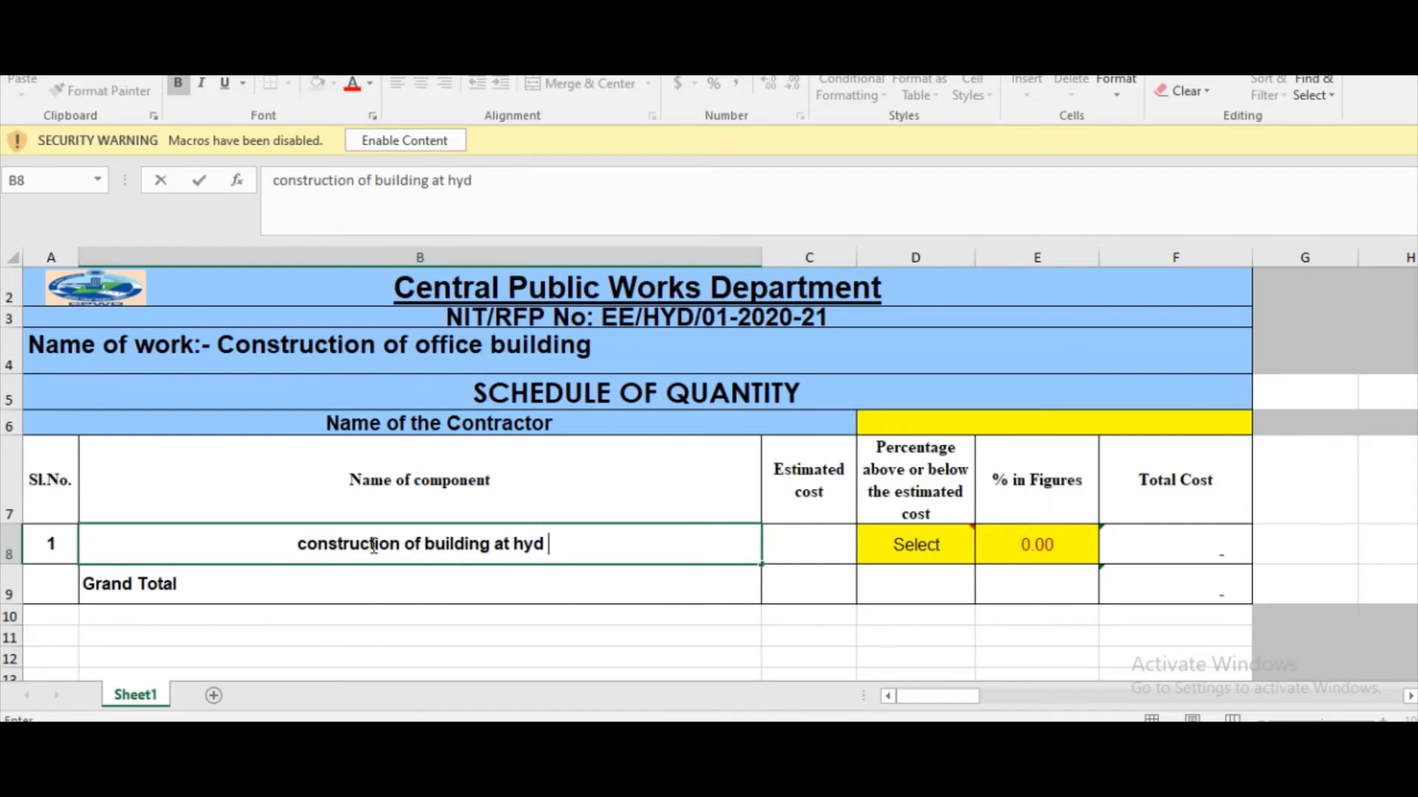
type(" nirman")
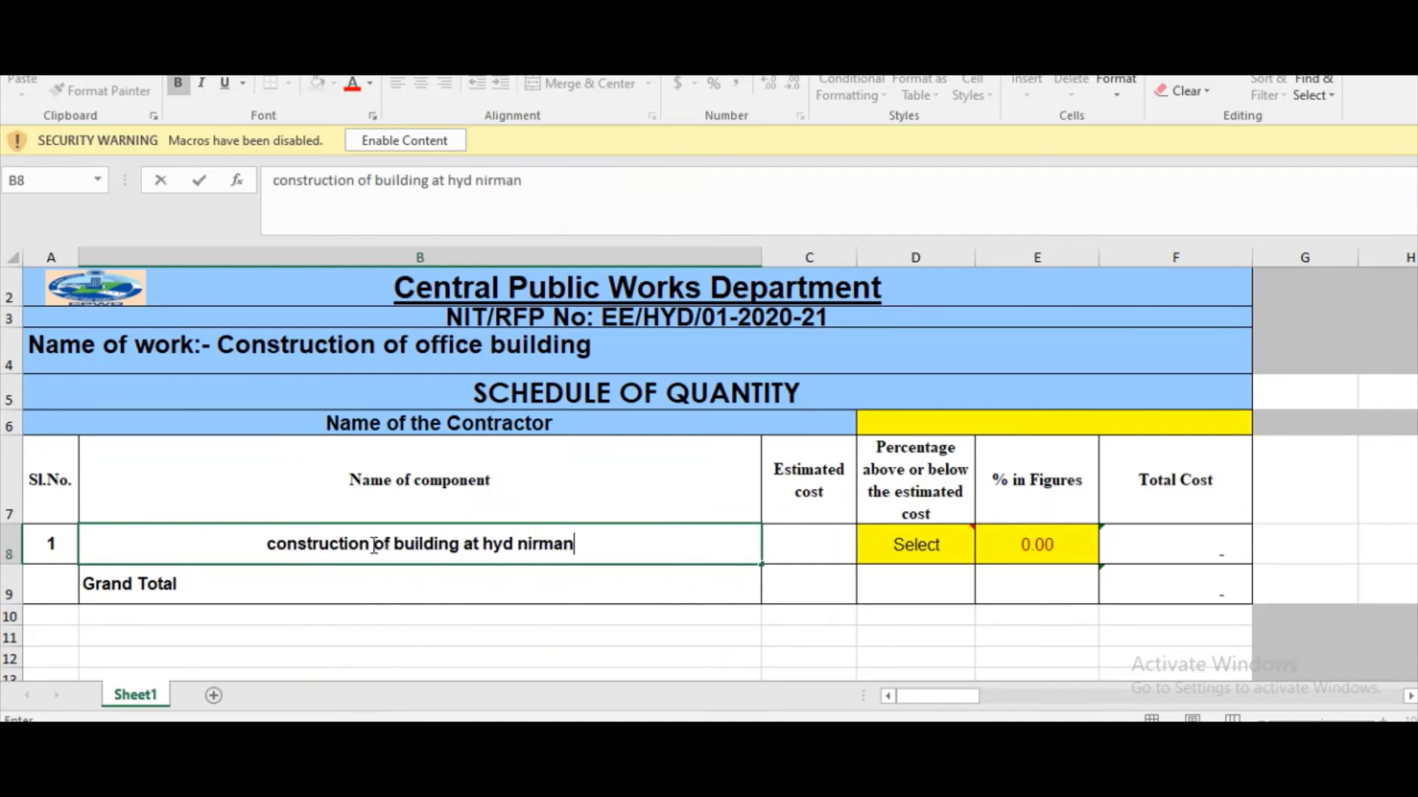
type(" bhavan")
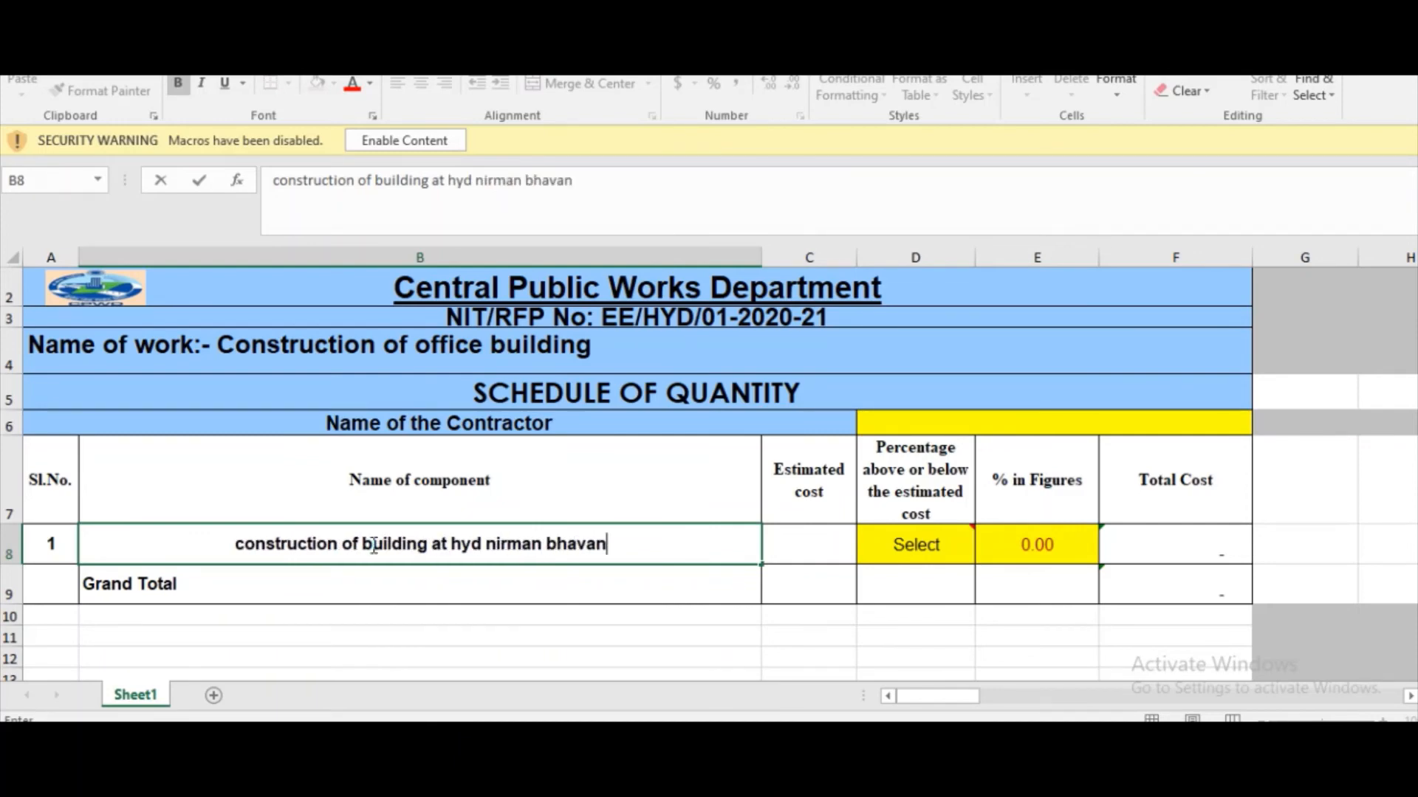
Enter 15214475 as the estimated cost of component 1 in cell C8.
left_click(795, 548)
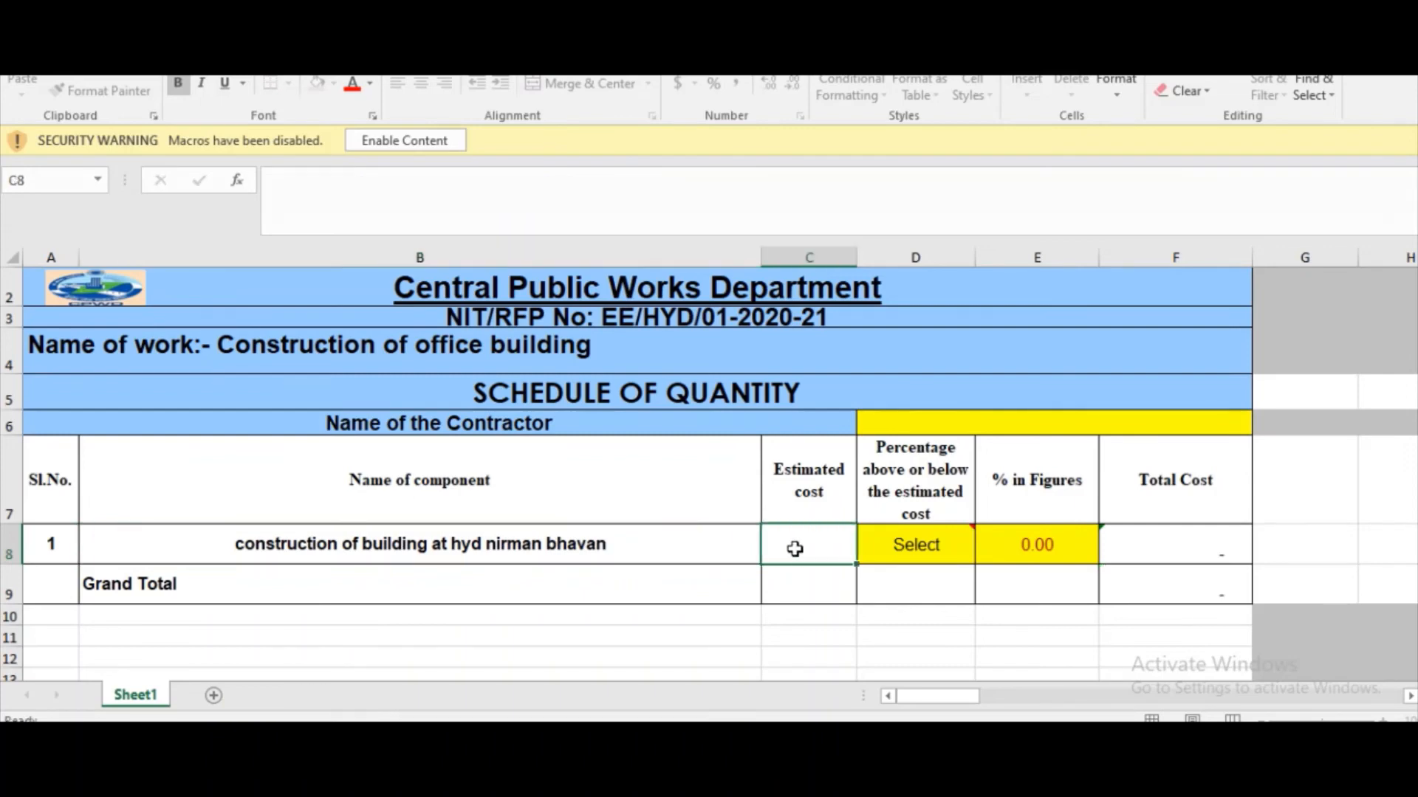
type("152144")
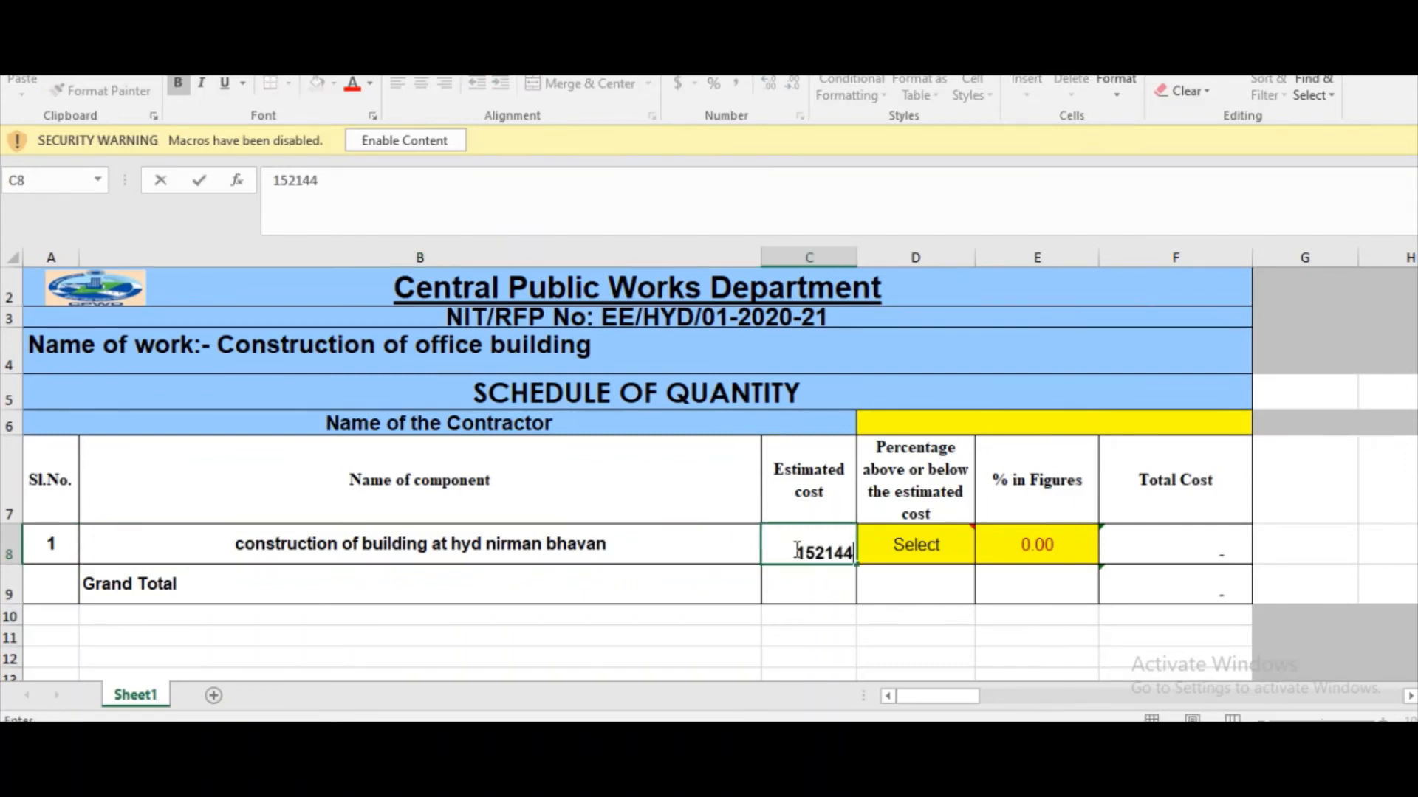
type("75")
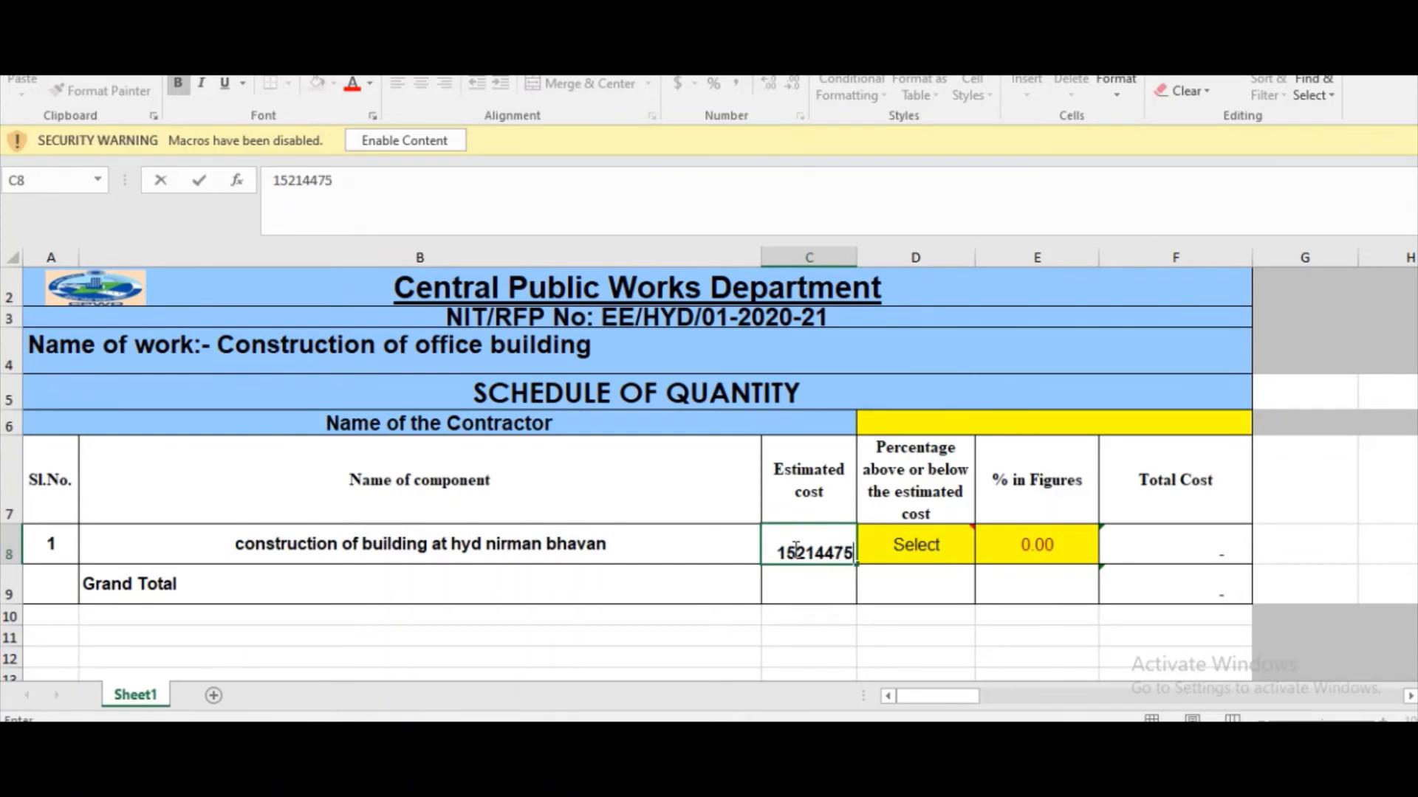
left_click(793, 549)
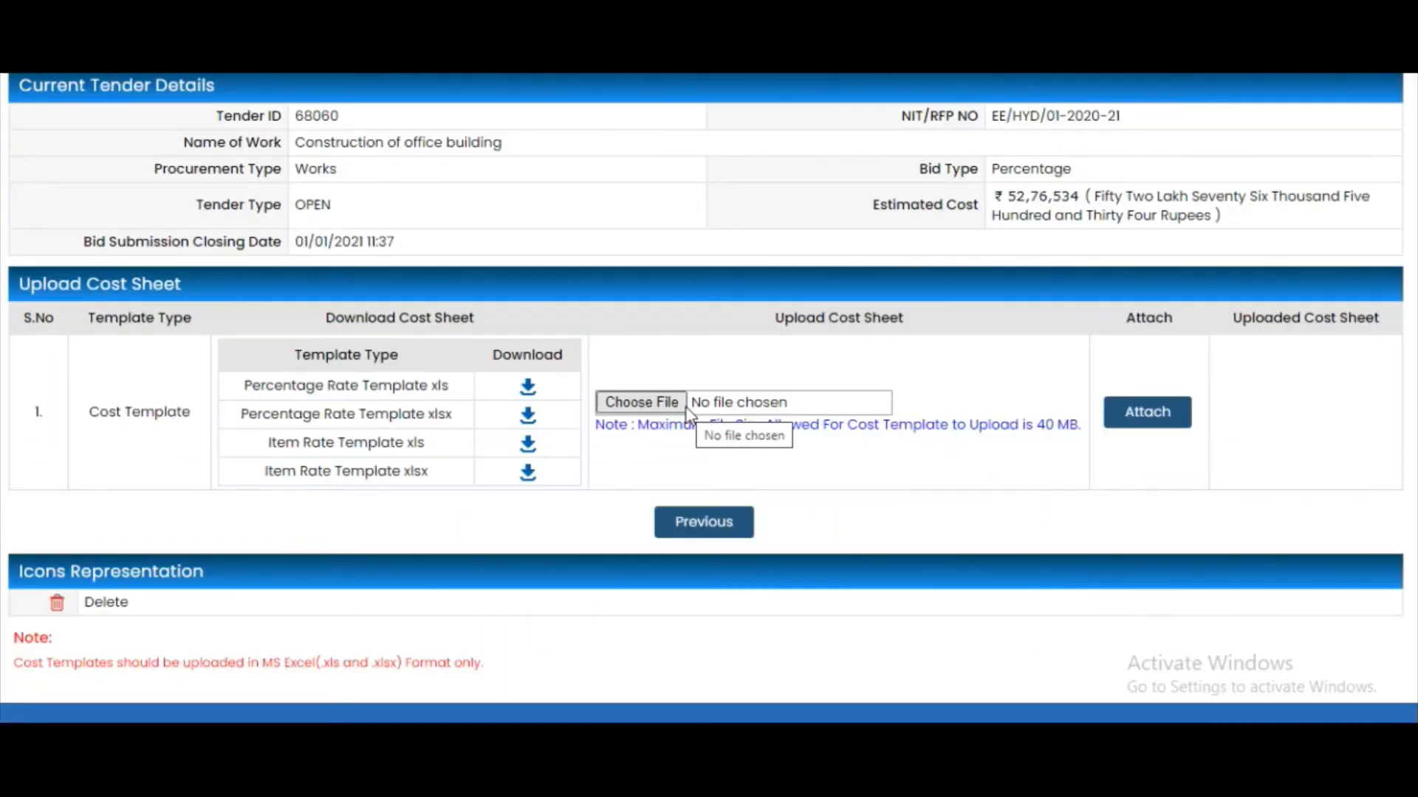
Back on the eTenders cost sheet page, choose 68060-PercentageComposite1 from the Downloads folder as the cost template to upload.
left_click(648, 406)
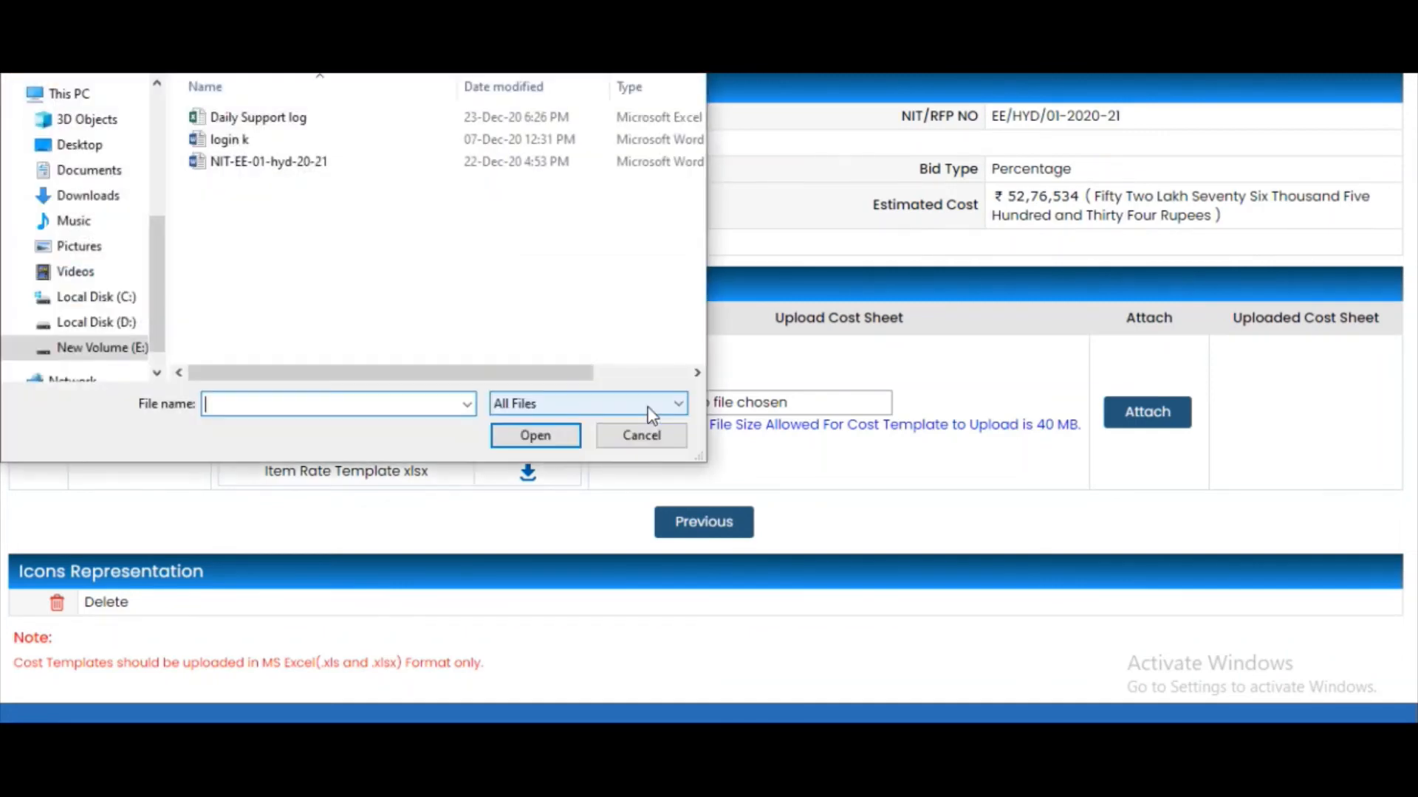
left_click(95, 195)
left_click(307, 151)
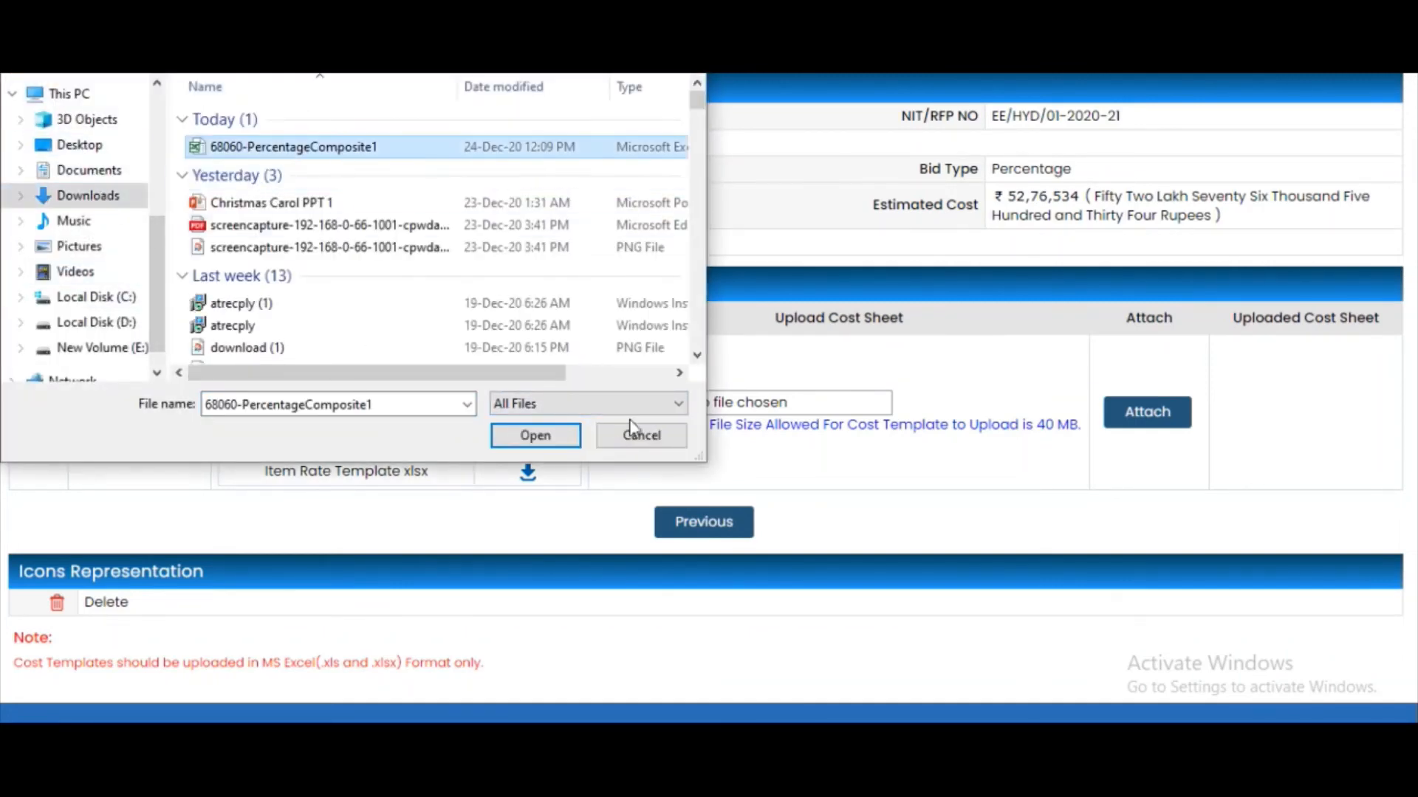
left_click(535, 442)
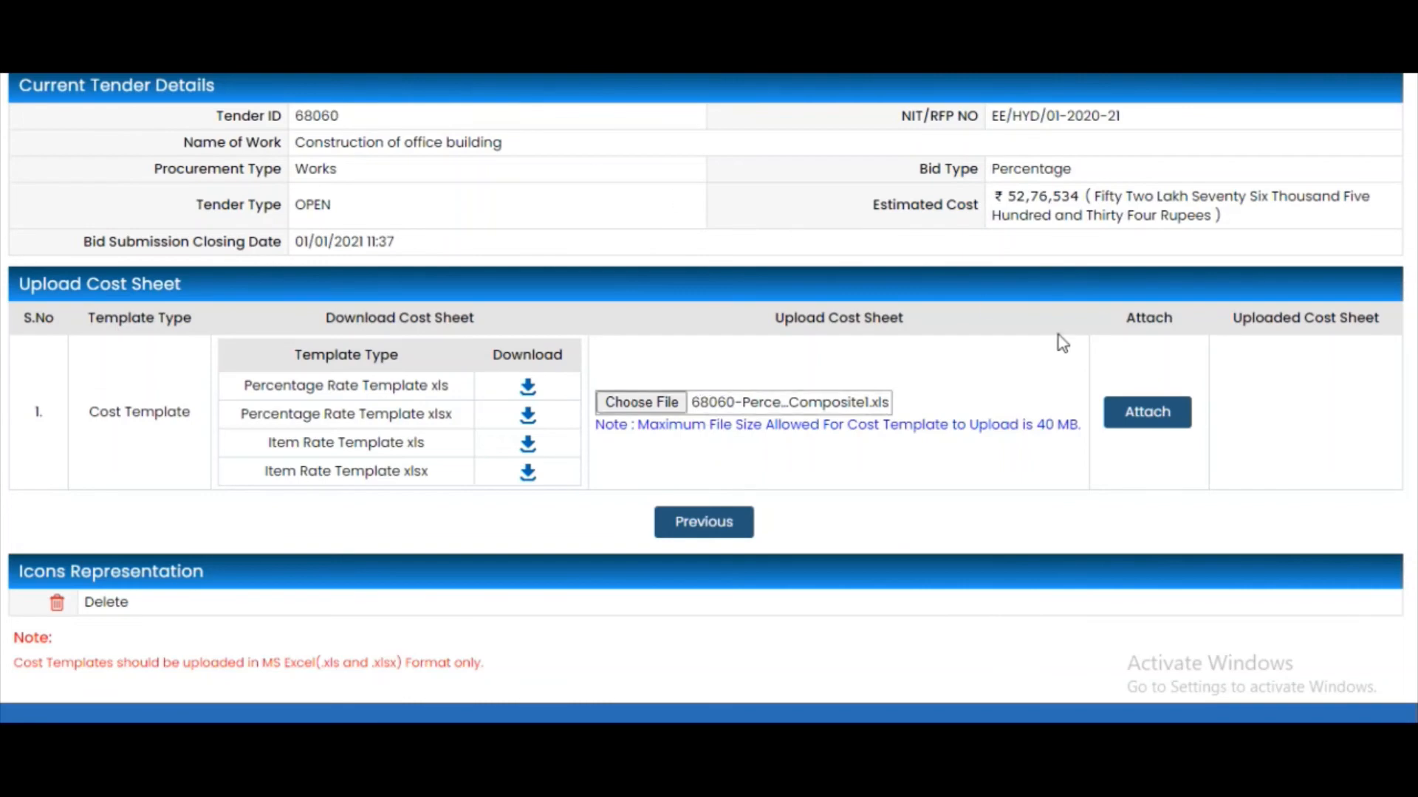
Attach the chosen cost template to the financial bid and save the completed bid covers, returning to the tender dashboard.
left_click(1146, 421)
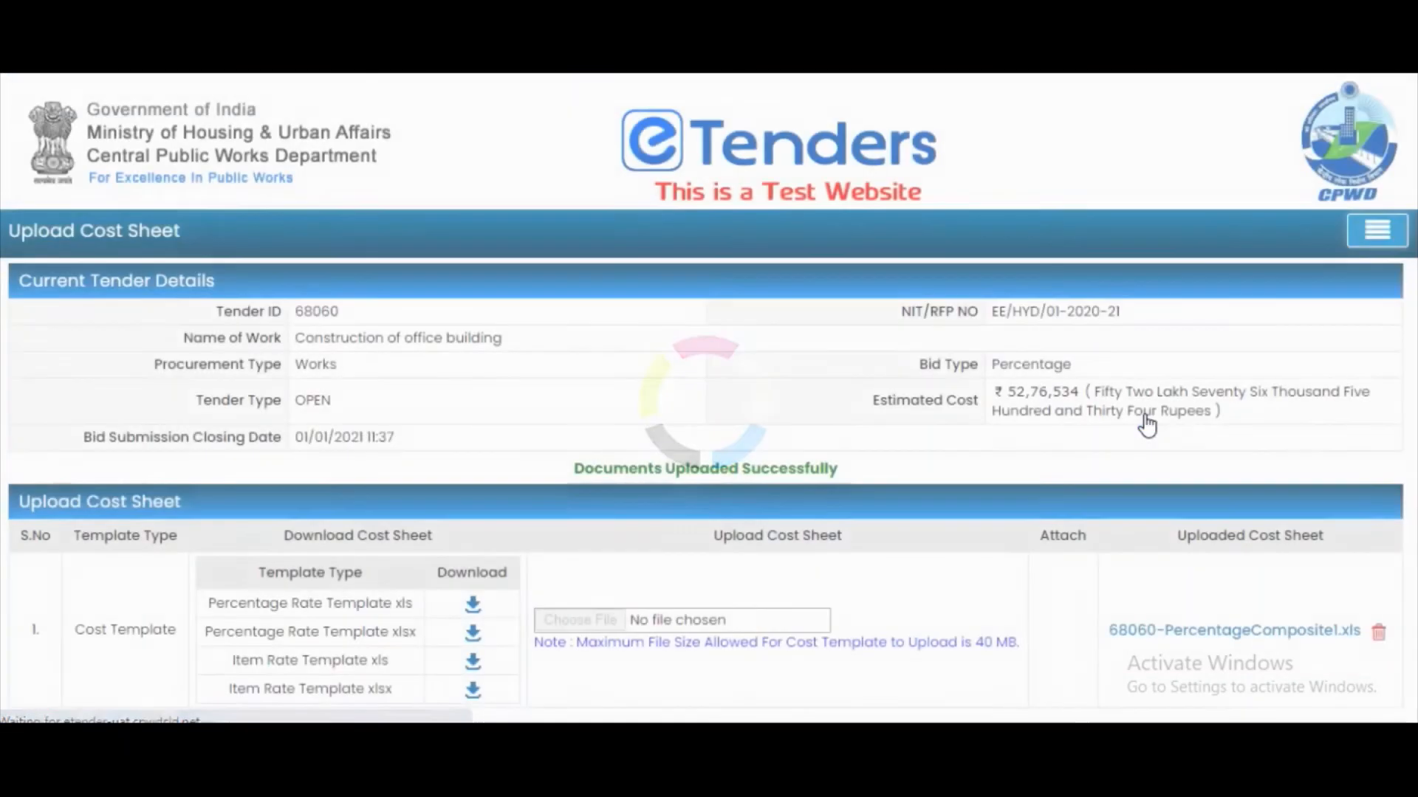
scroll(857, 478, "down", 3)
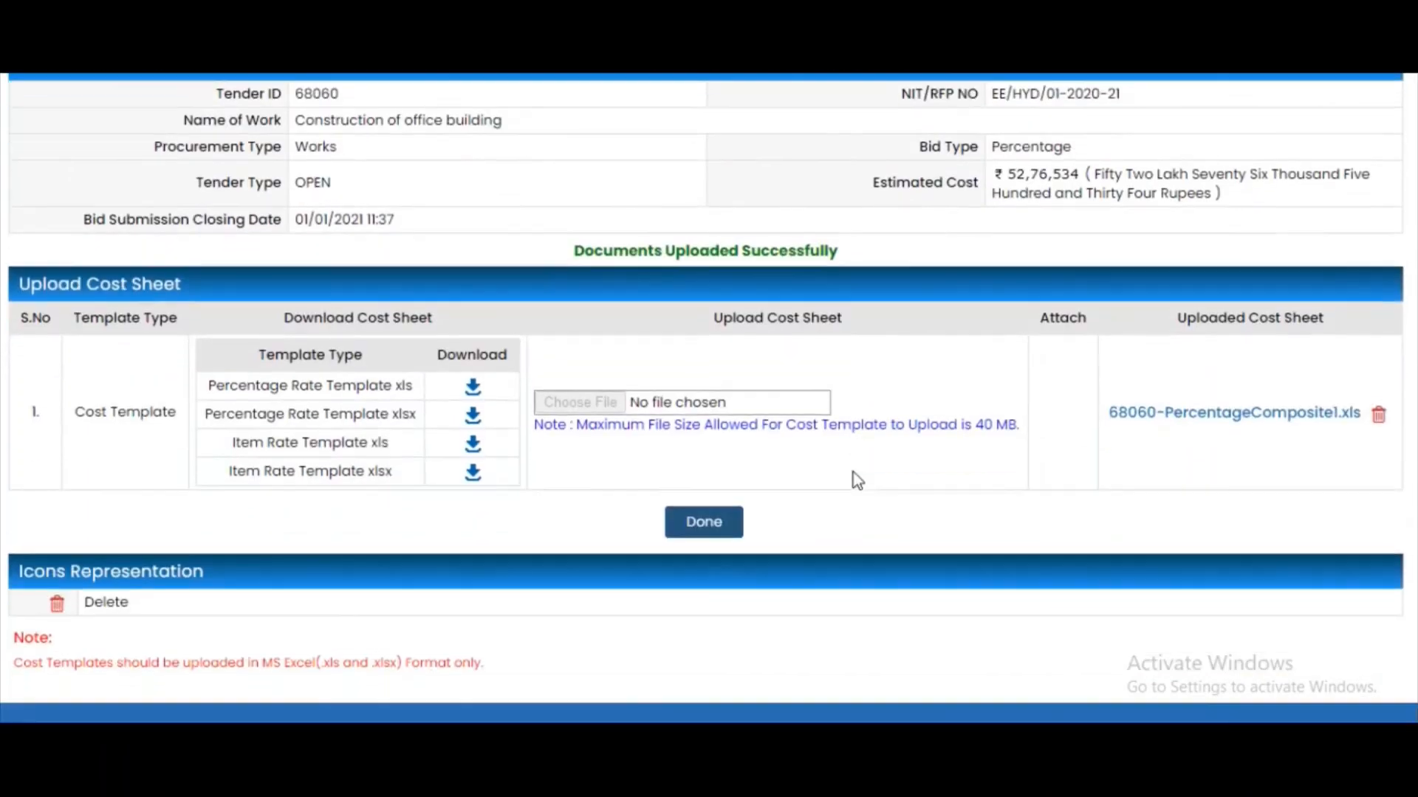
left_click(726, 529)
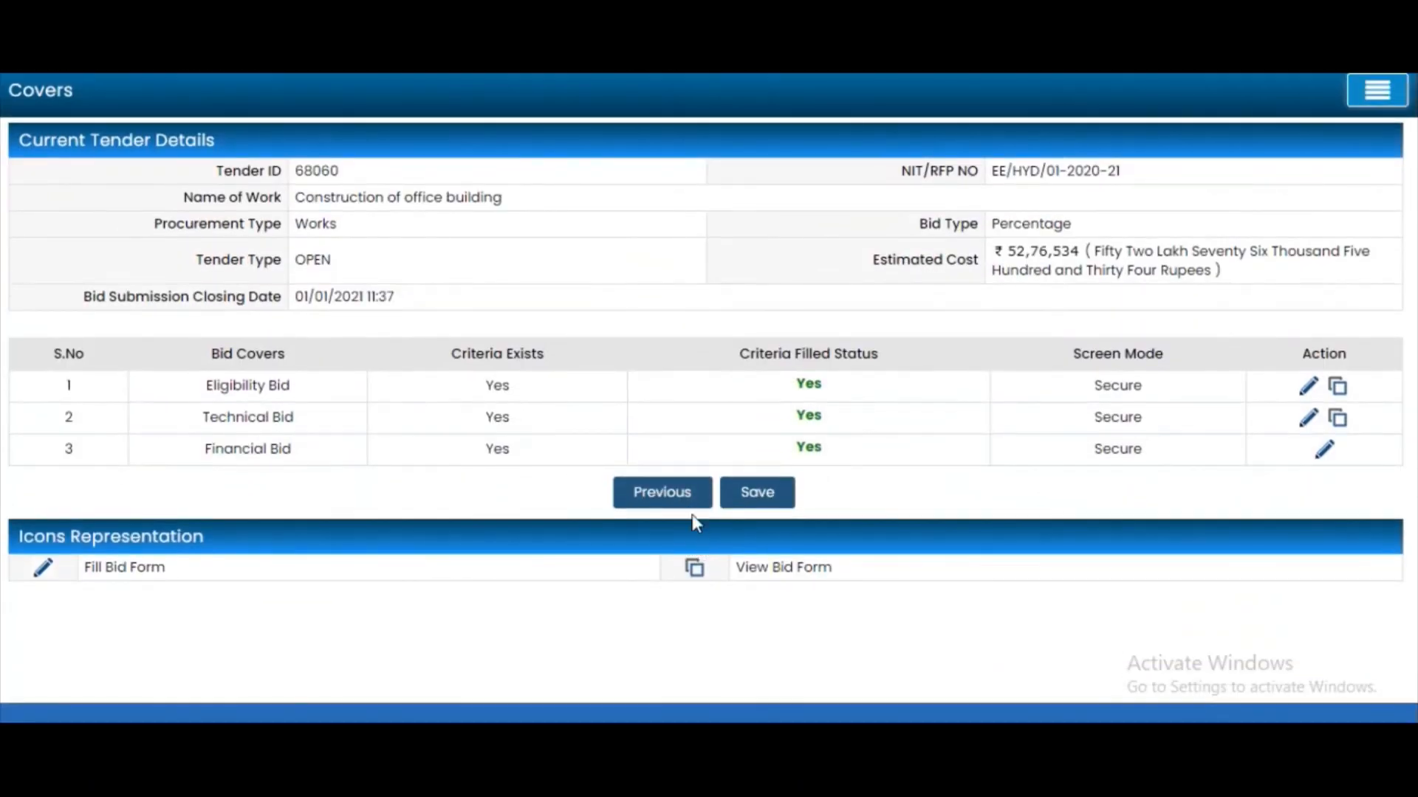
left_click(750, 495)
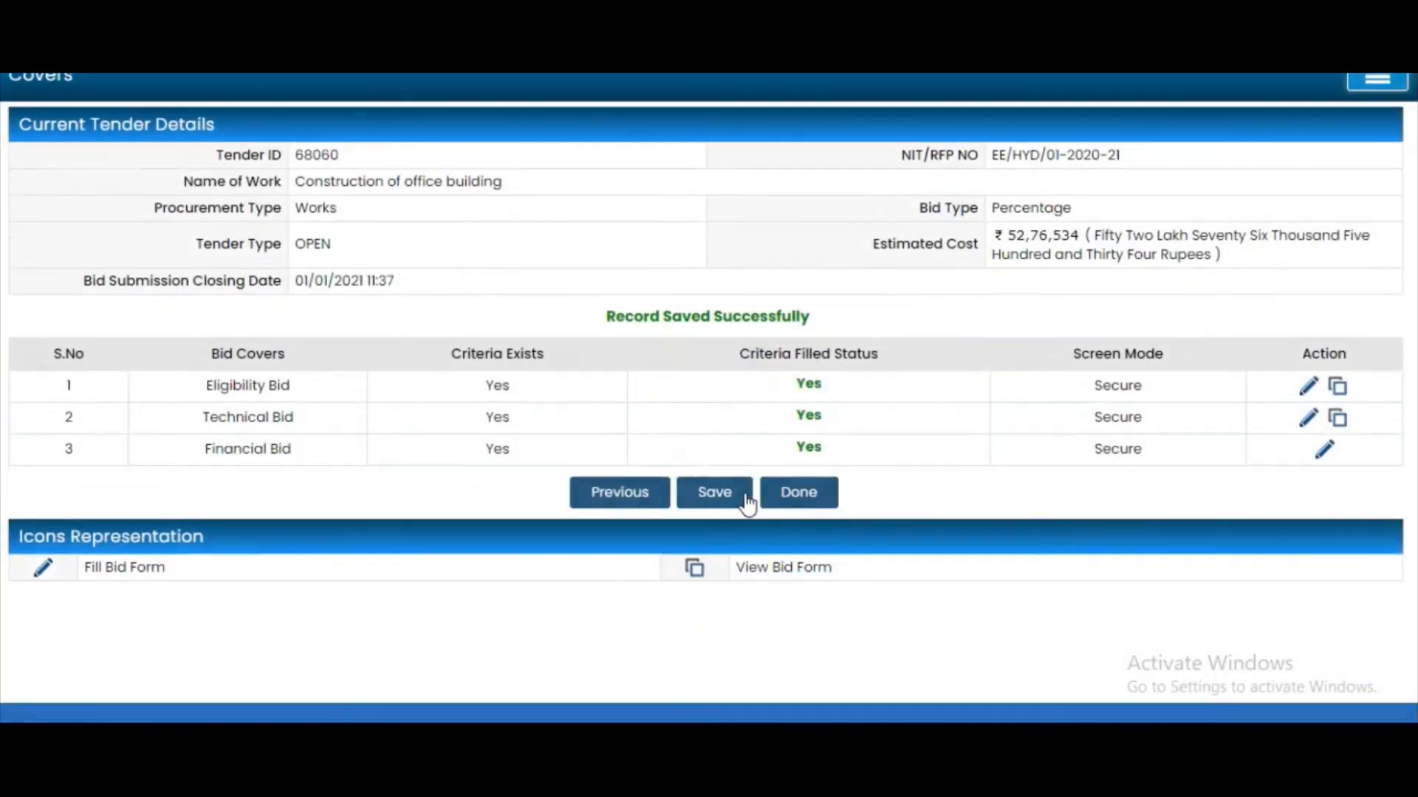
left_click(789, 499)
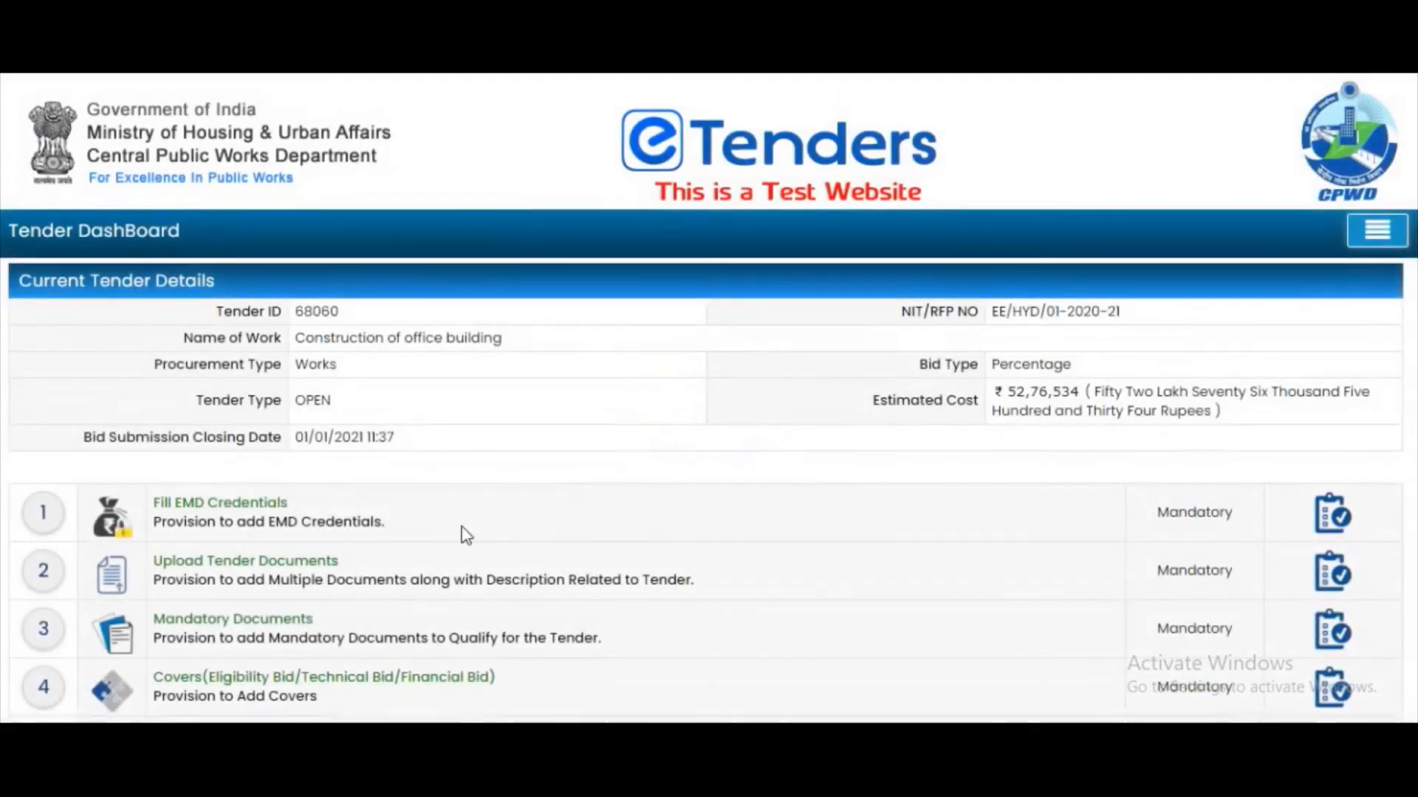
Add the assistant engineer from the Test Sub Division as the second bid opener and return to the tender dashboard.
scroll(465, 535, "down", 5)
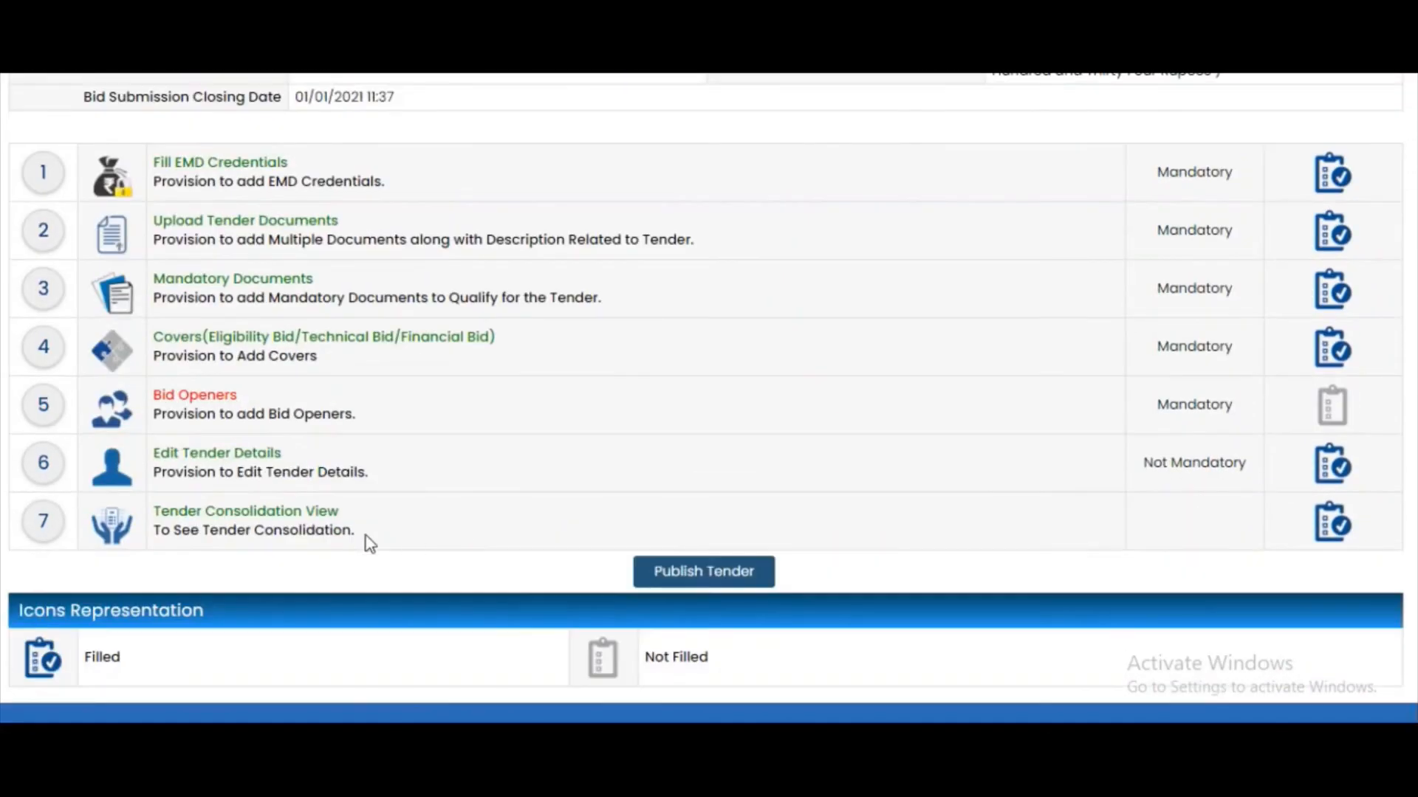
left_click(219, 403)
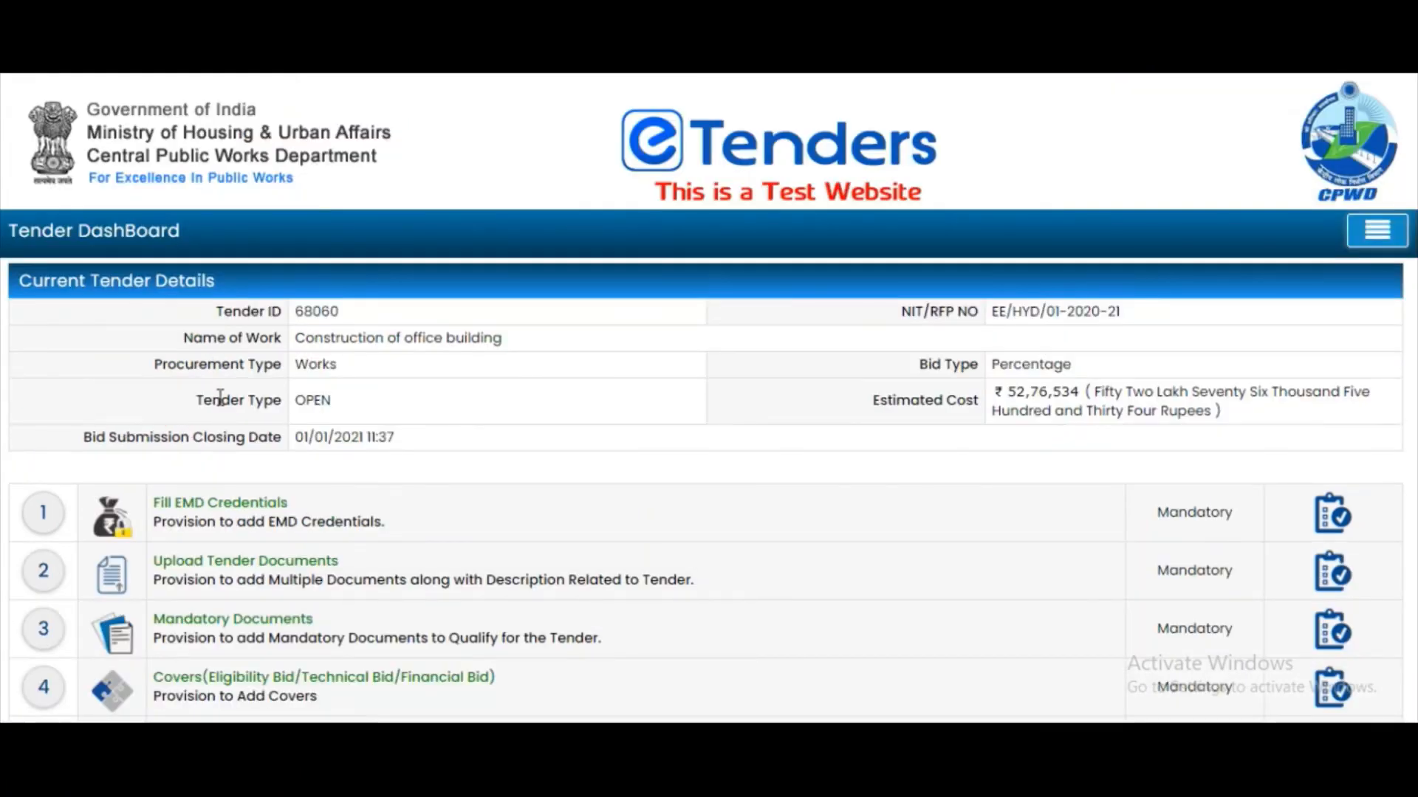
scroll(384, 343, "down", 3)
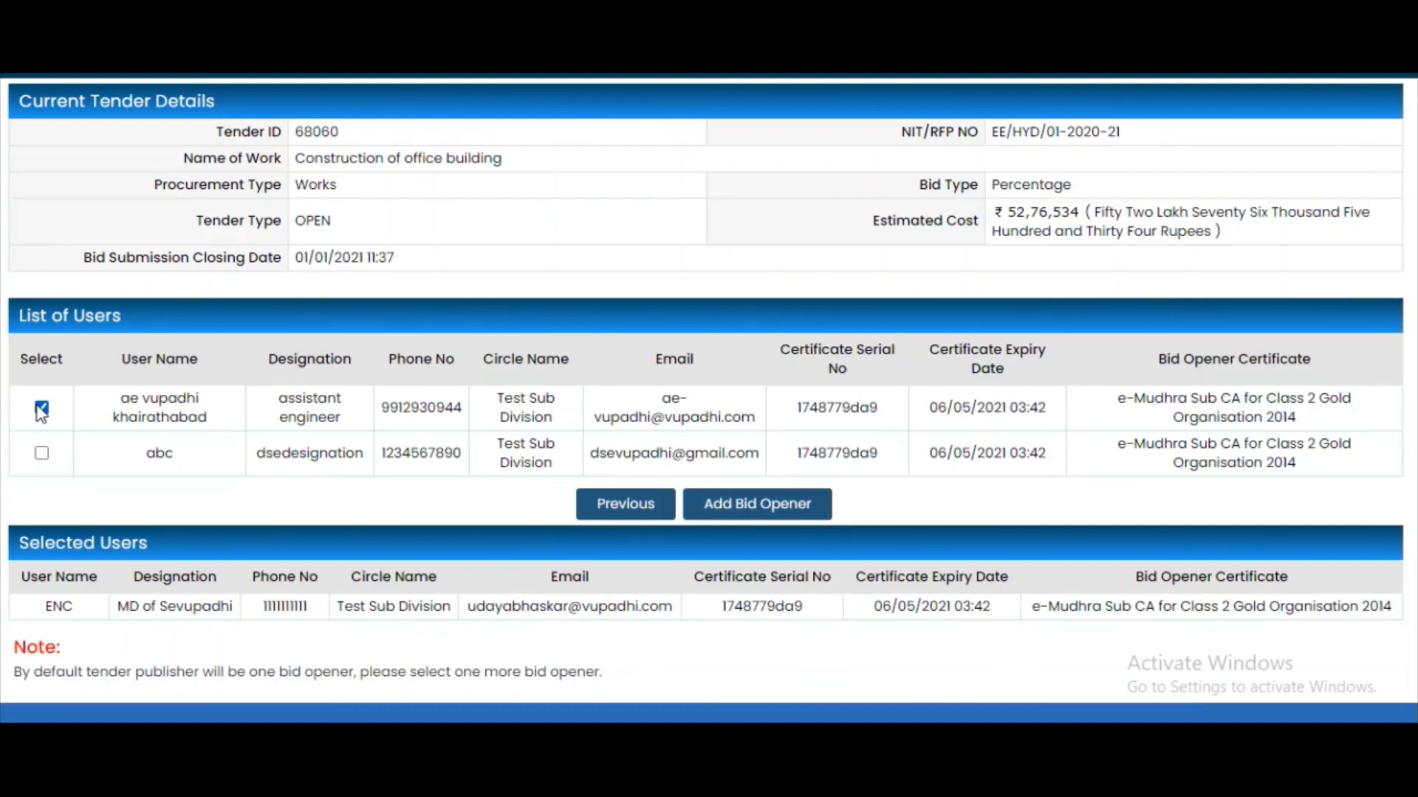
left_click(795, 509)
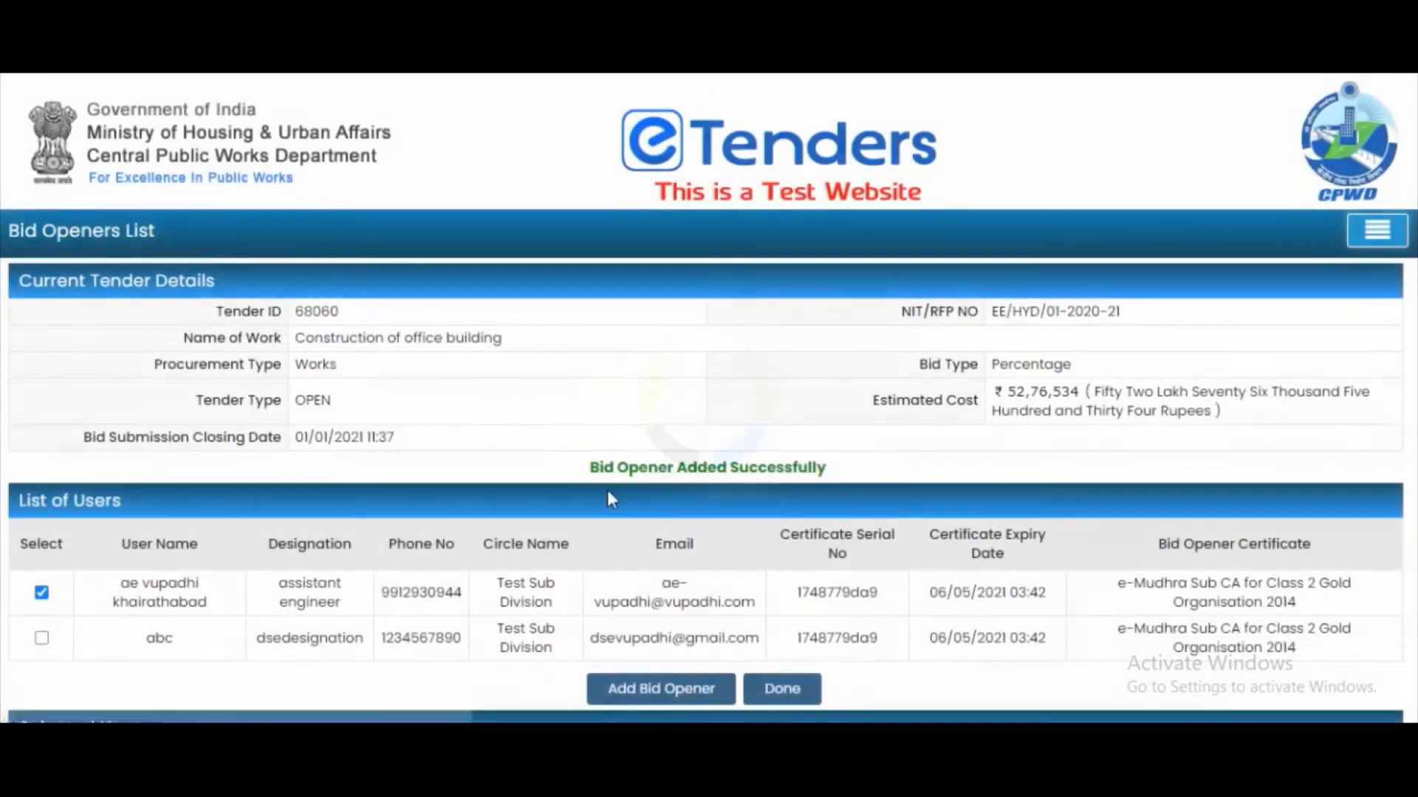
scroll(597, 495, "down", 3)
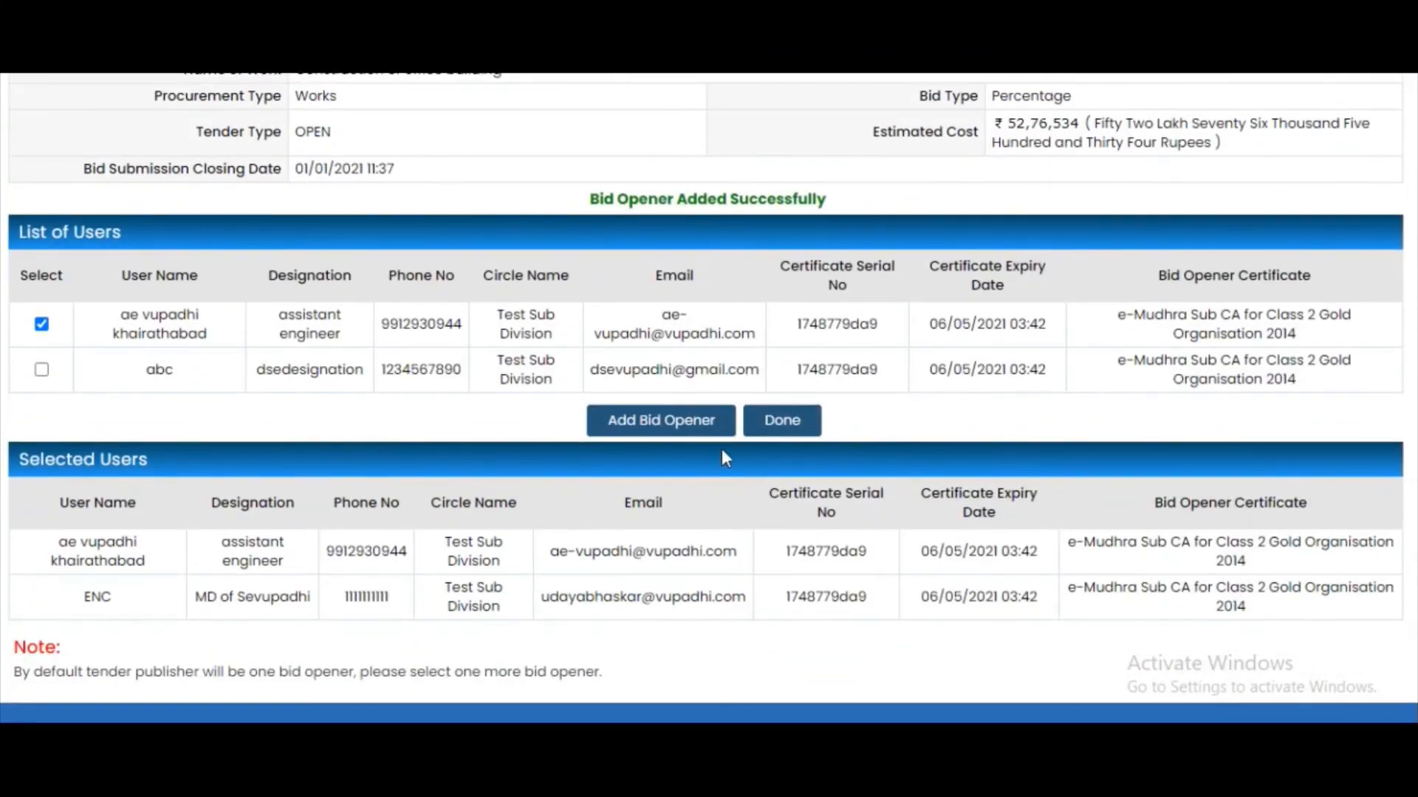
left_click(785, 422)
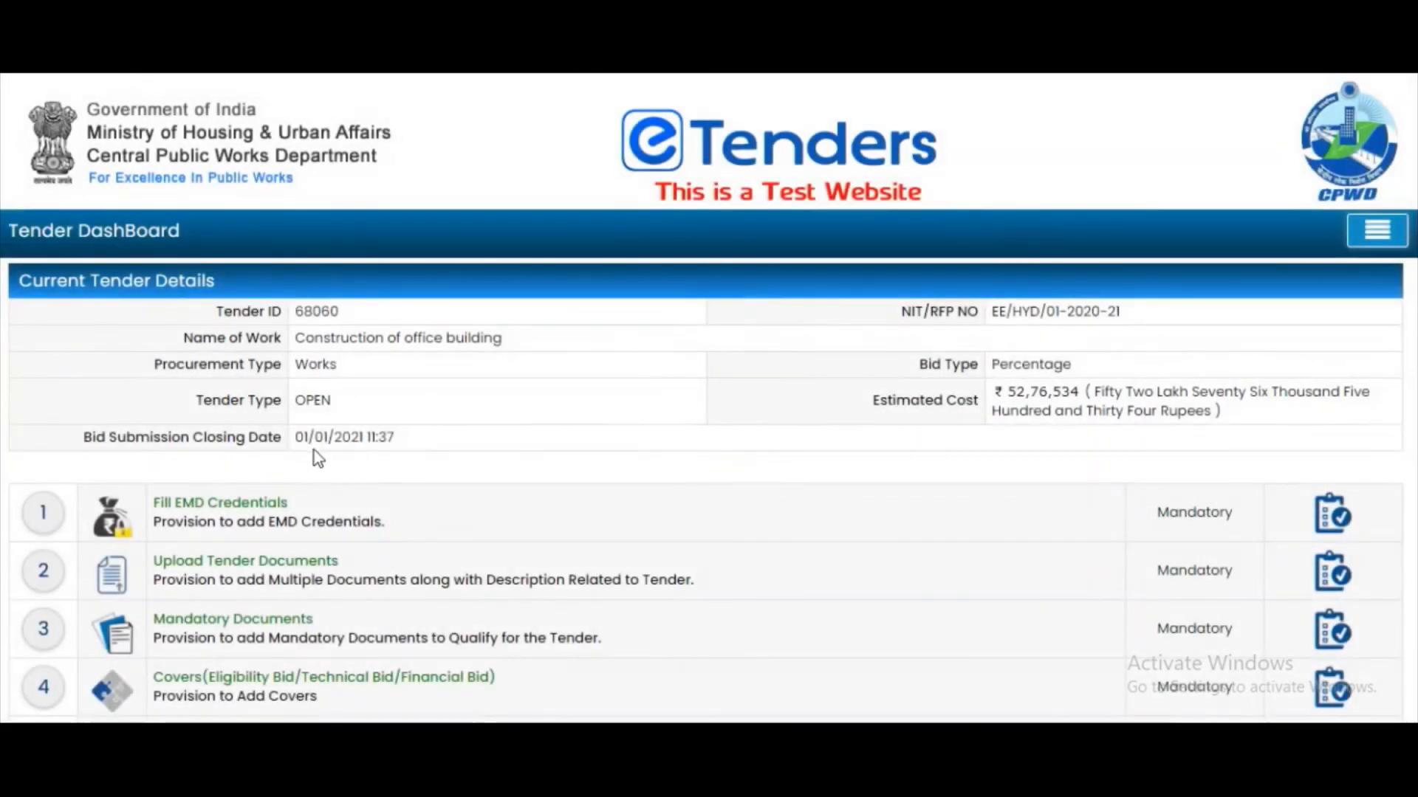
Review the editable tender details, including the bid submission and opening dates, and return to the dashboard without editing.
scroll(316, 456, "down", 4)
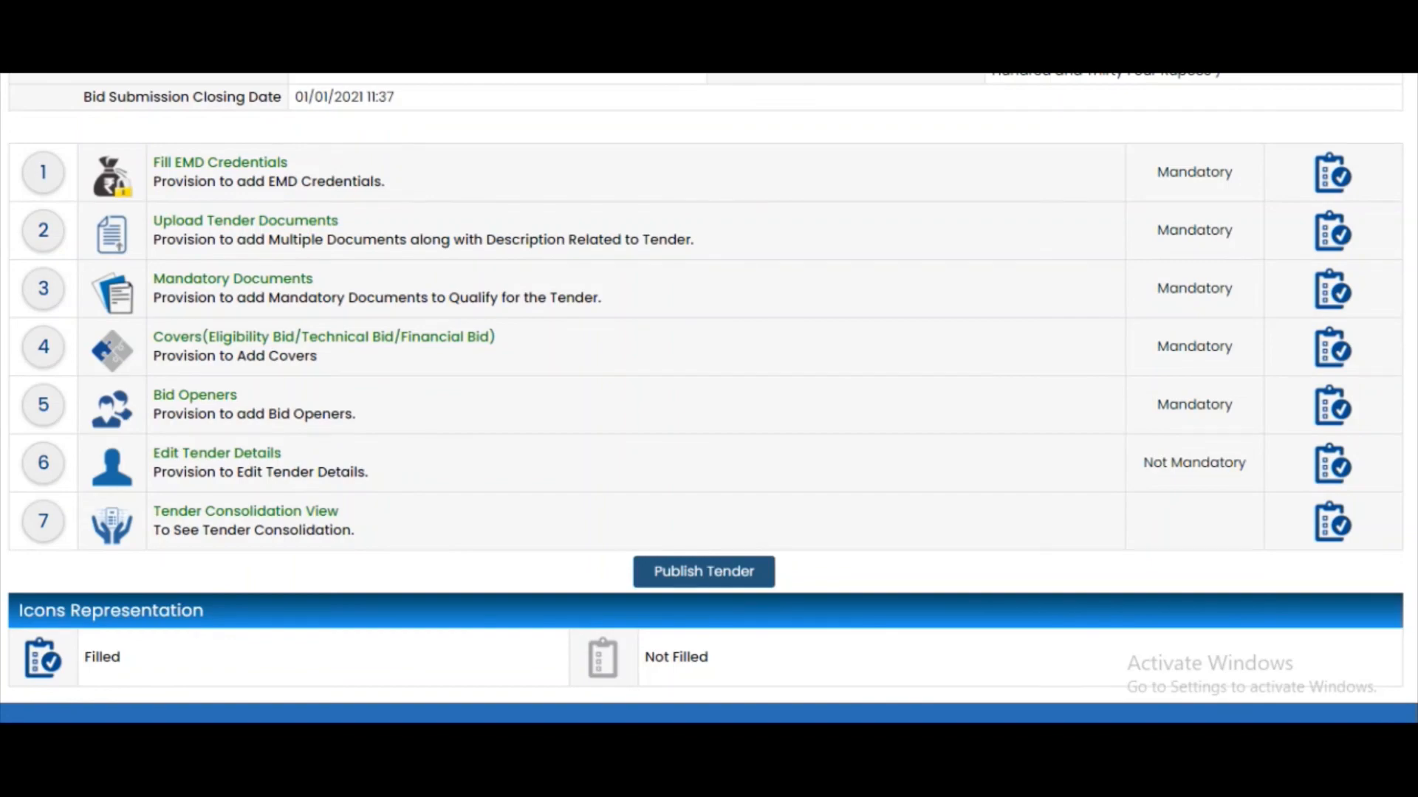
left_click(224, 455)
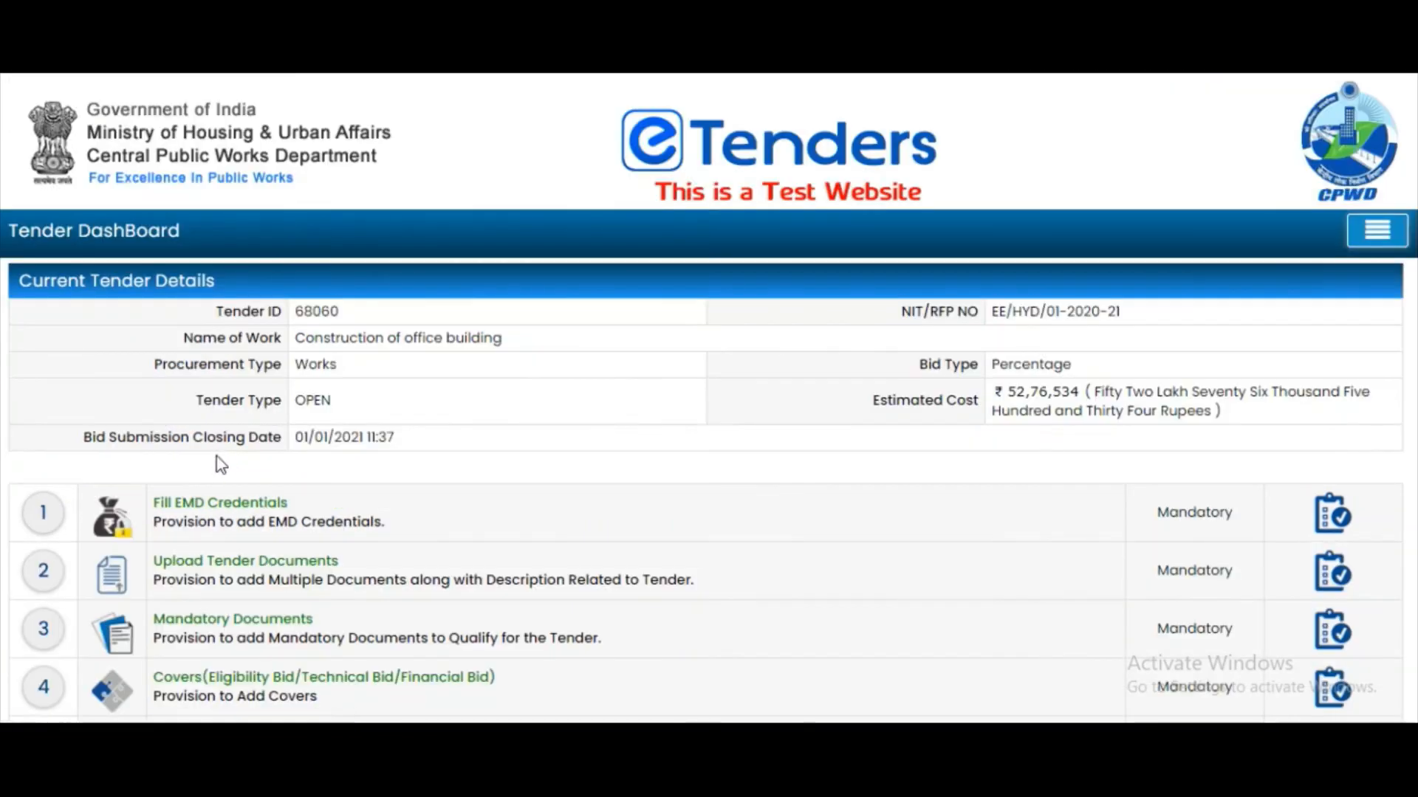
scroll(423, 465, "down", 2)
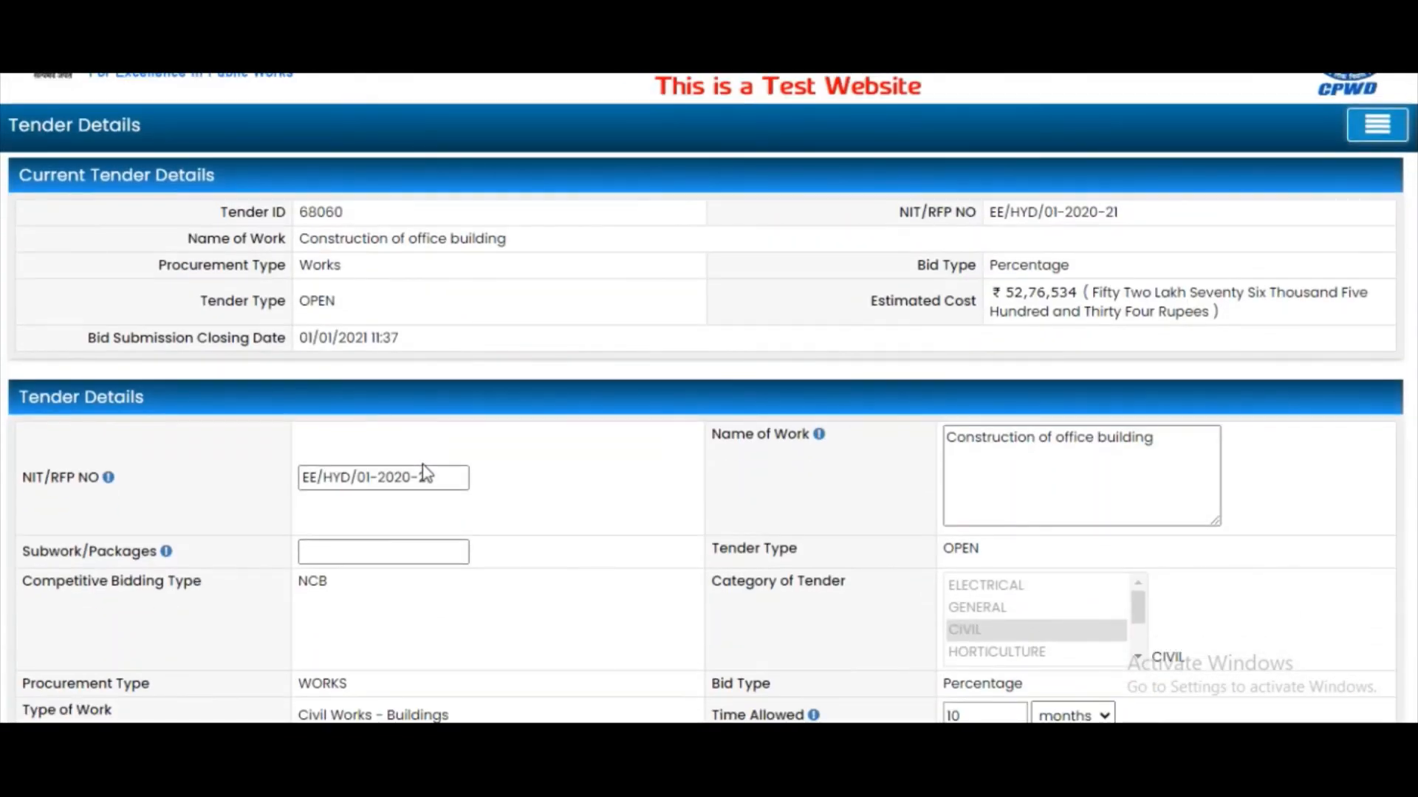
scroll(427, 472, "down", 2)
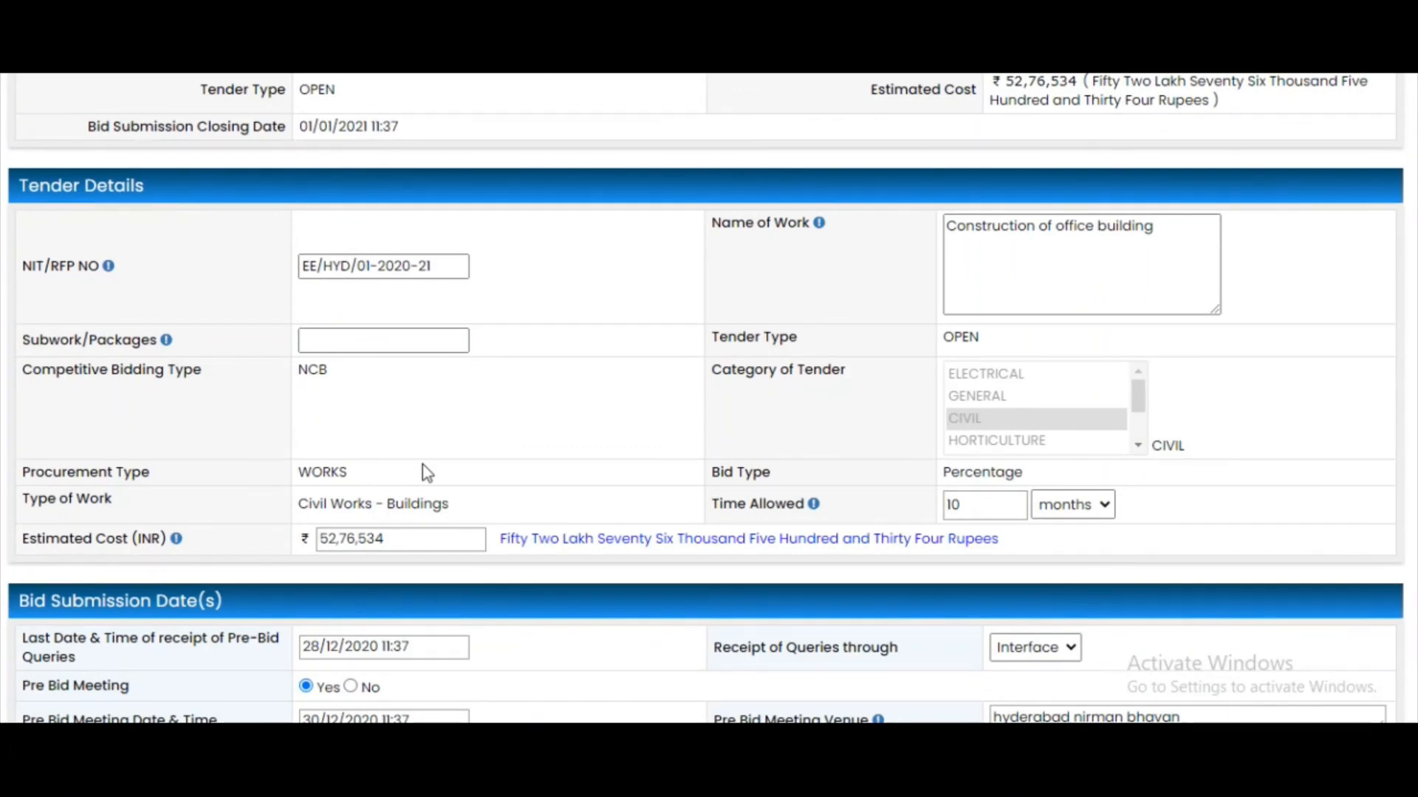
scroll(756, 451, "down", 6)
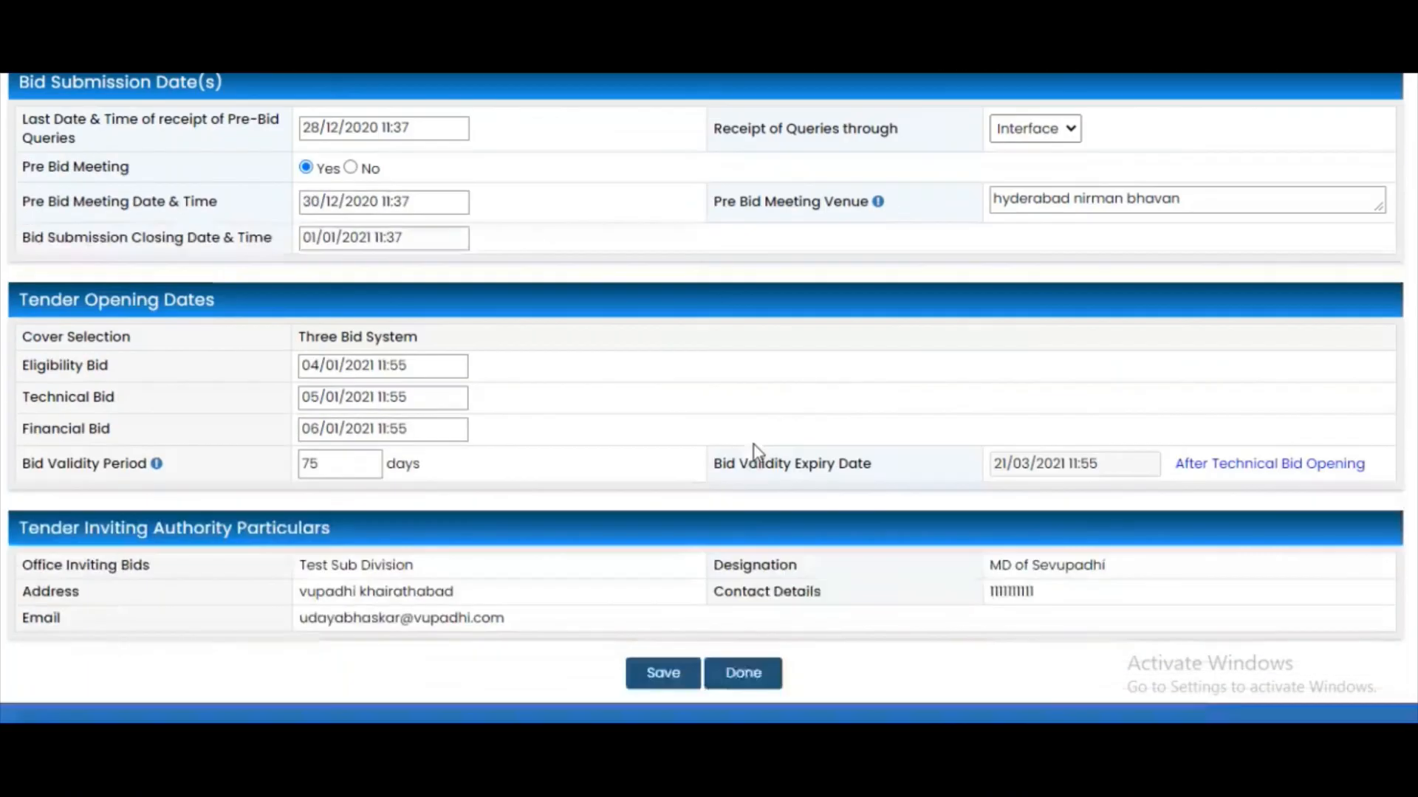
left_click(742, 679)
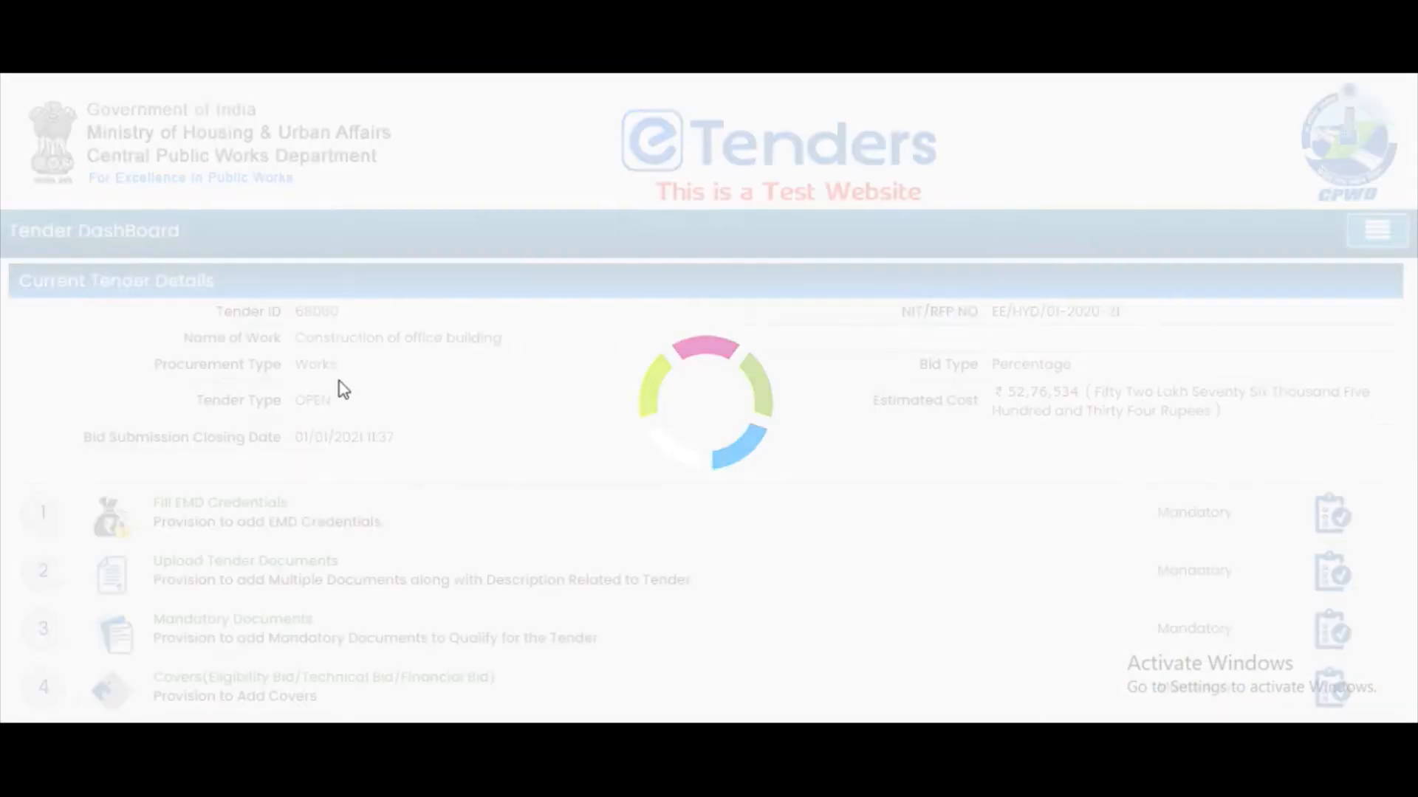
Review the tender consolidation view from the enquiry particulars through to the financial bid file, and return to the dashboard.
scroll(311, 396, "down", 5)
scroll(258, 518, "up", 5)
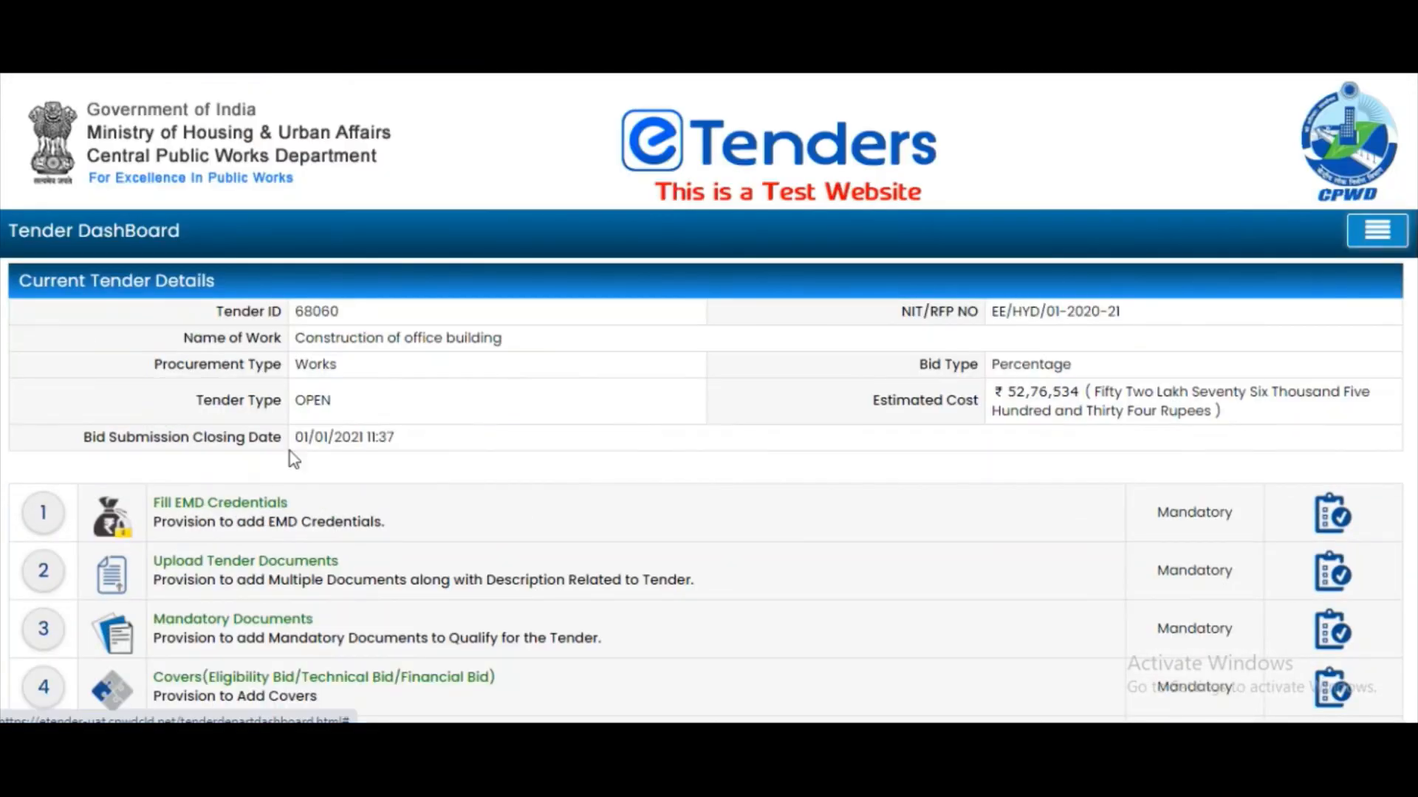
scroll(450, 332, "down", 2)
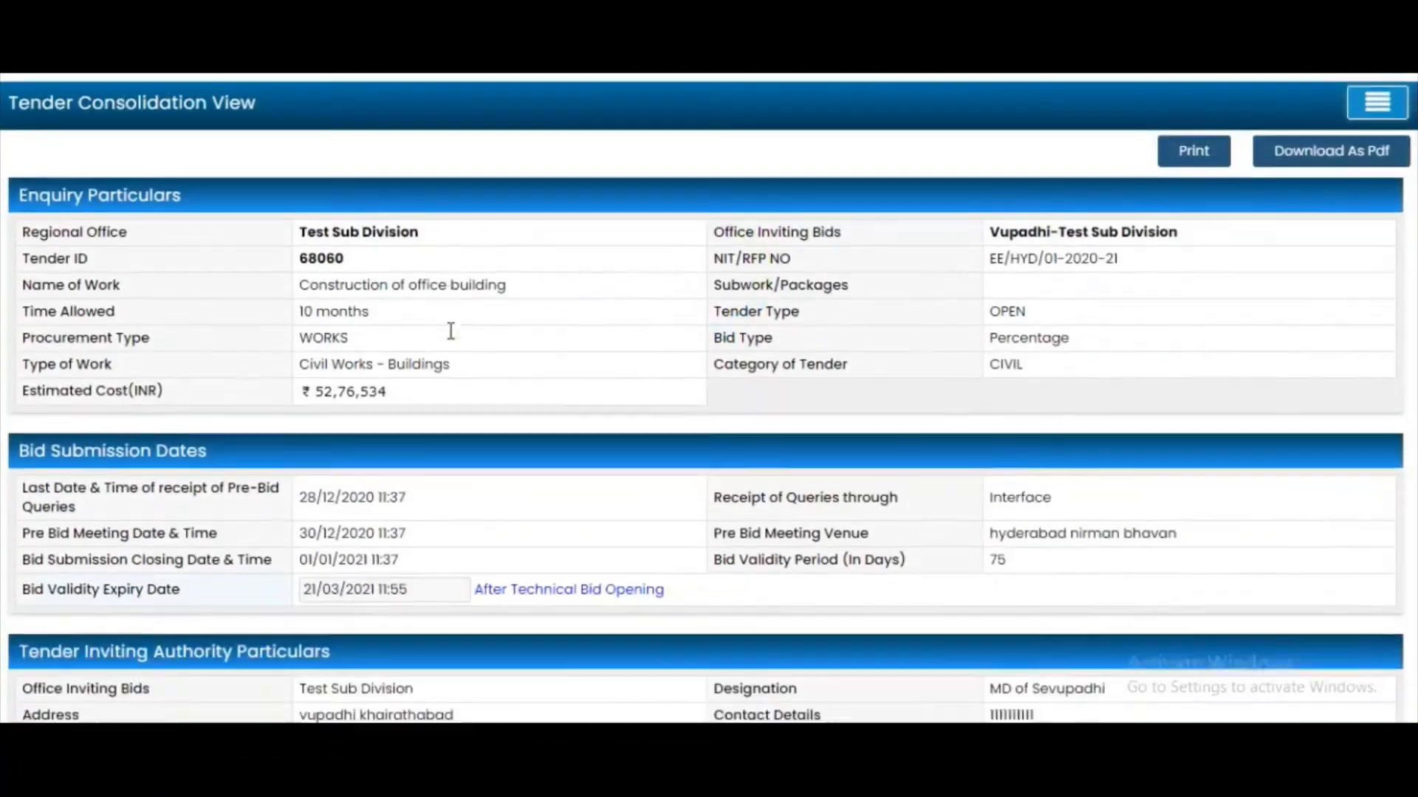
scroll(450, 331, "down", 4)
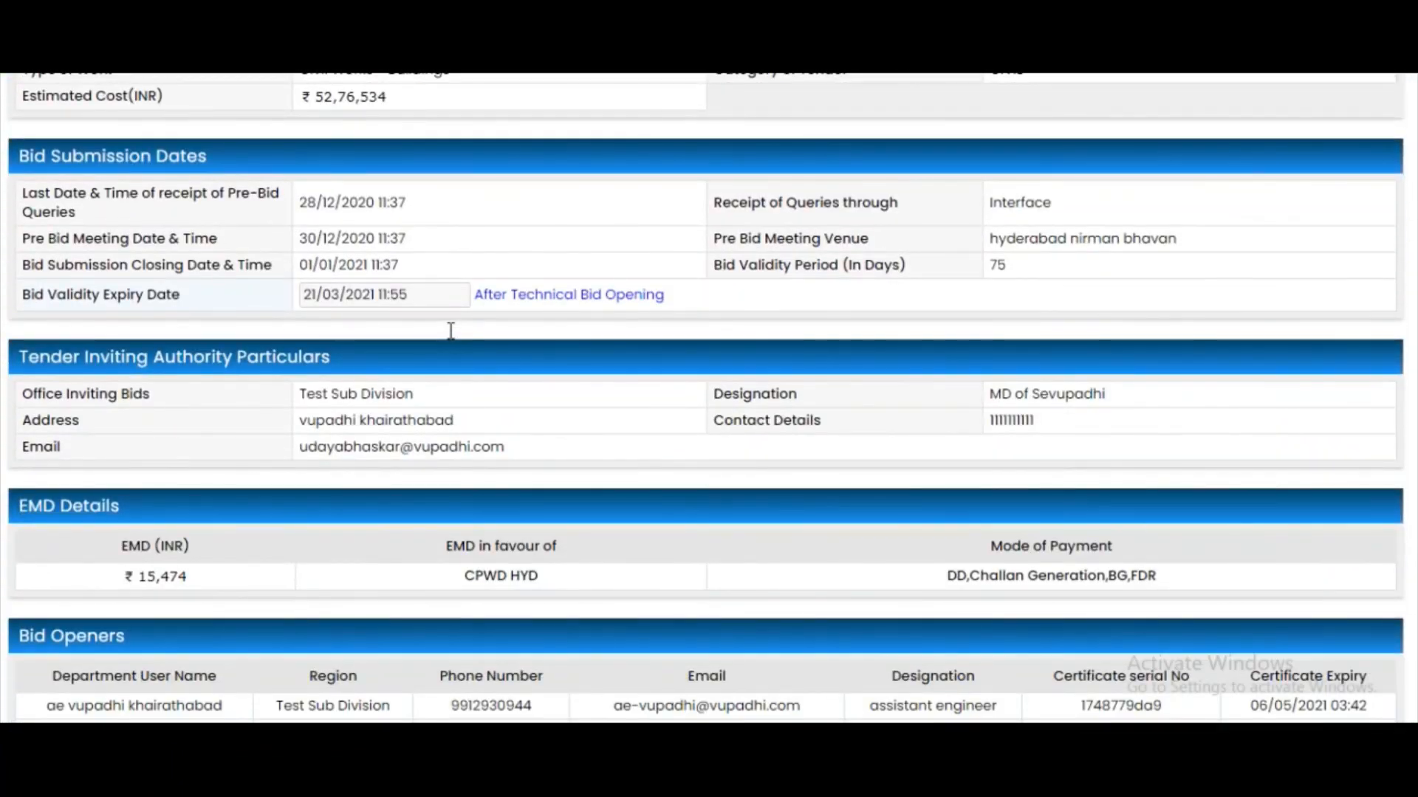
scroll(450, 332, "down", 3)
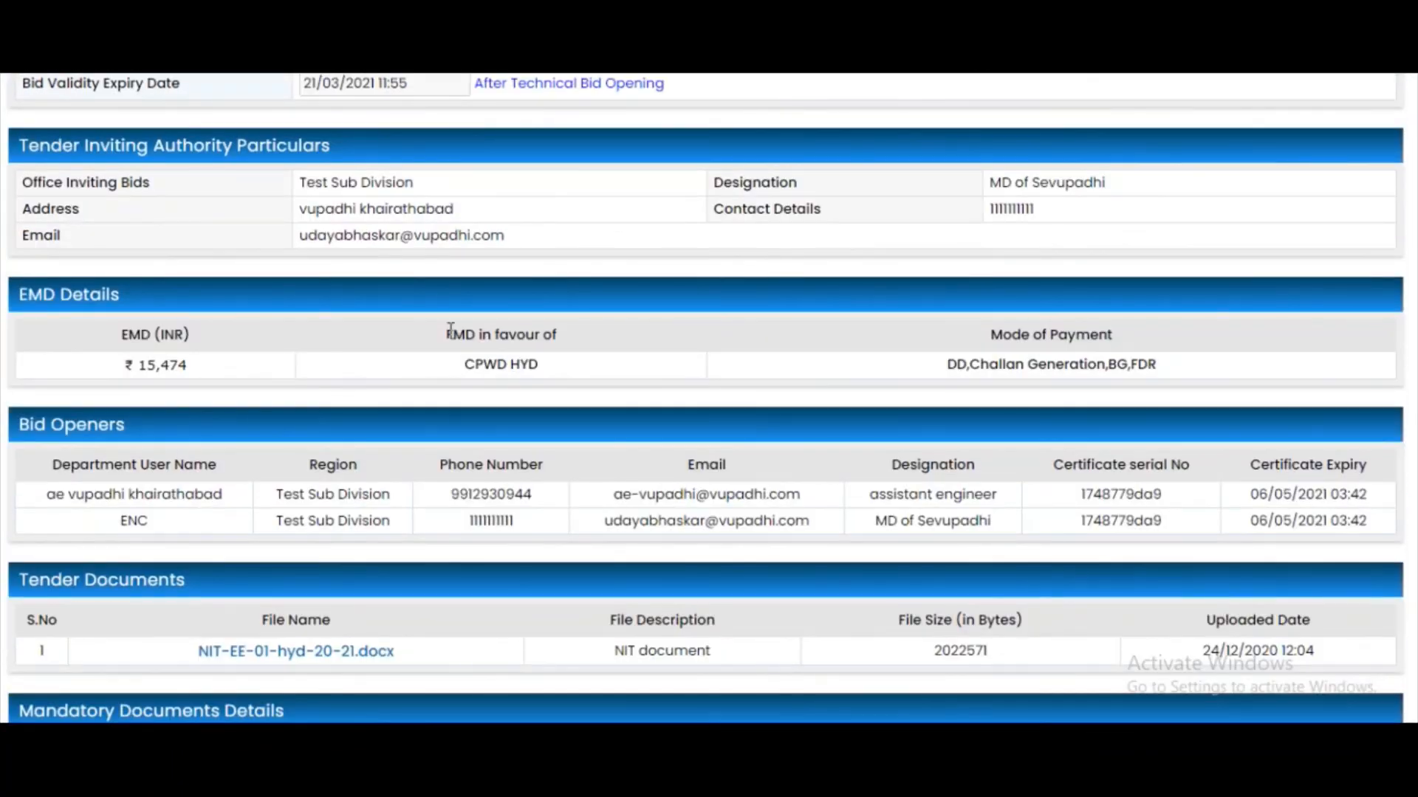
scroll(450, 331, "down", 6)
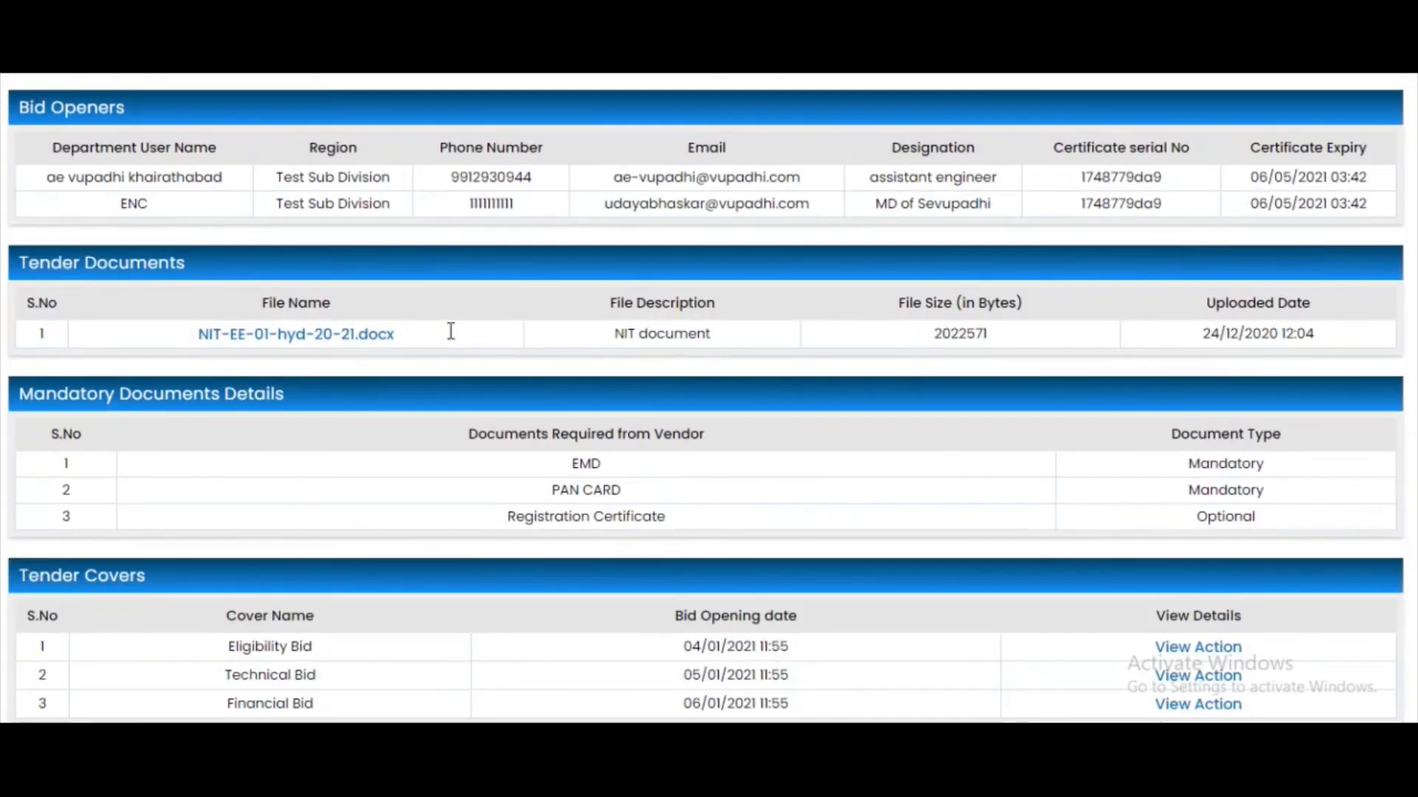
scroll(450, 332, "down", 6)
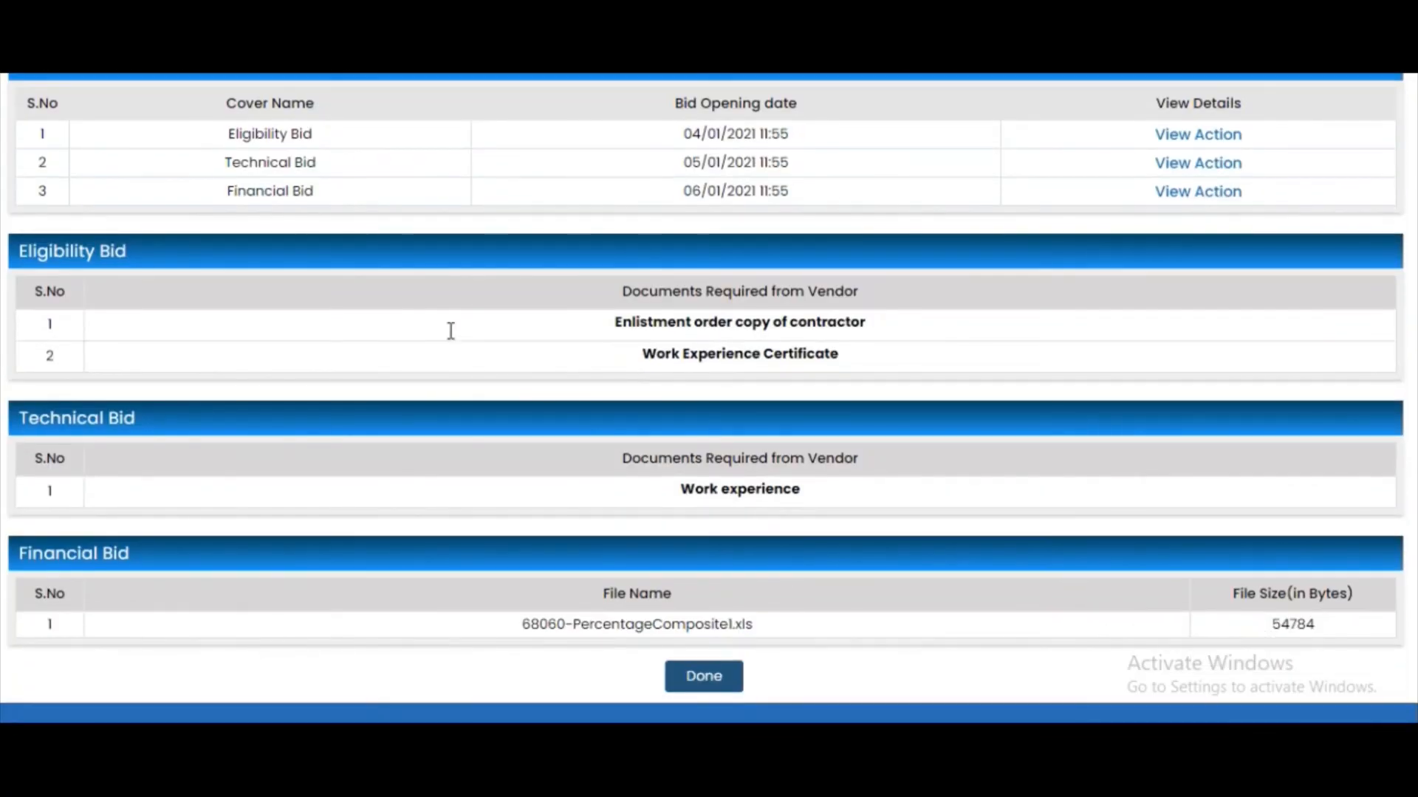
left_click(690, 685)
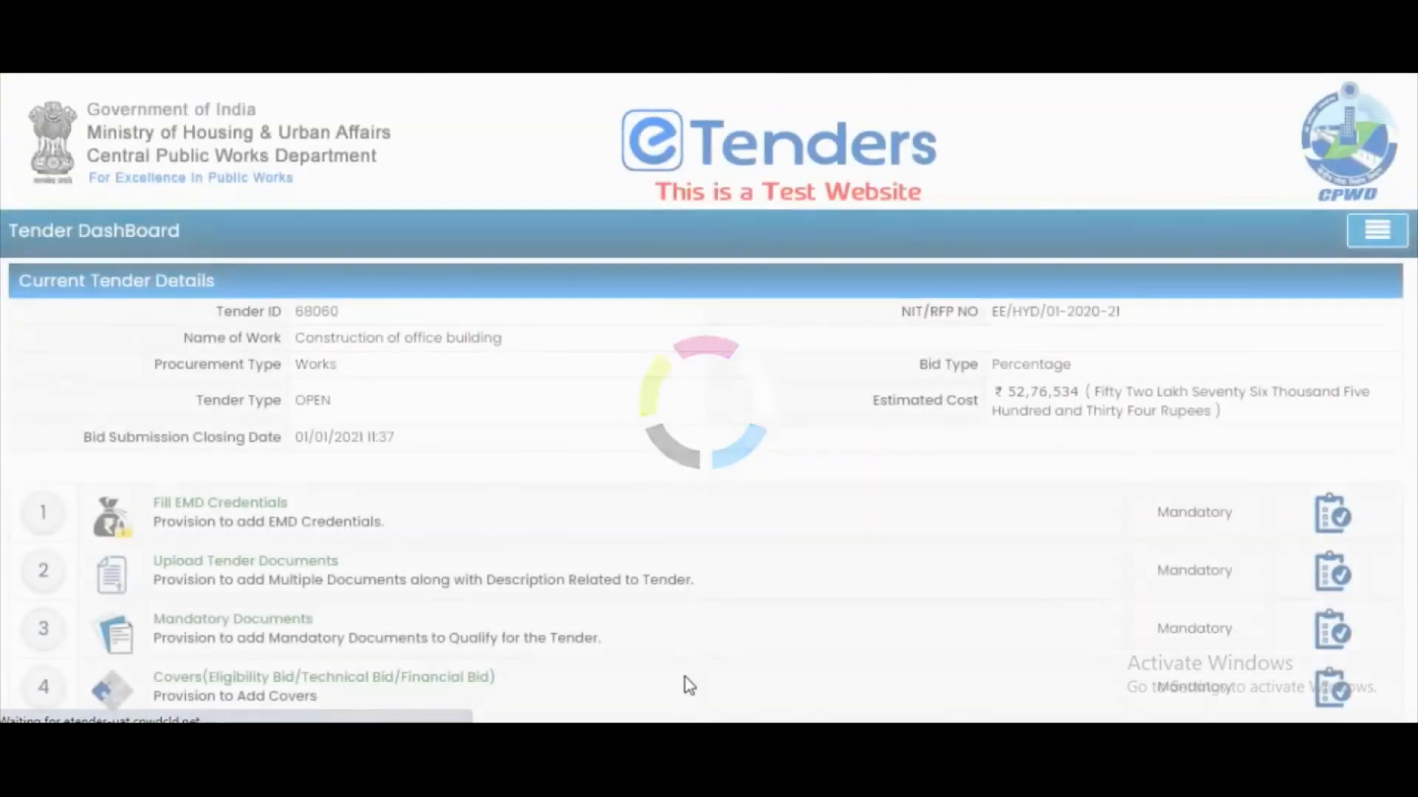
Publish the tender, accepting the digital signature process and registering the test3 certificate in emSigner.
scroll(649, 601, "down", 6)
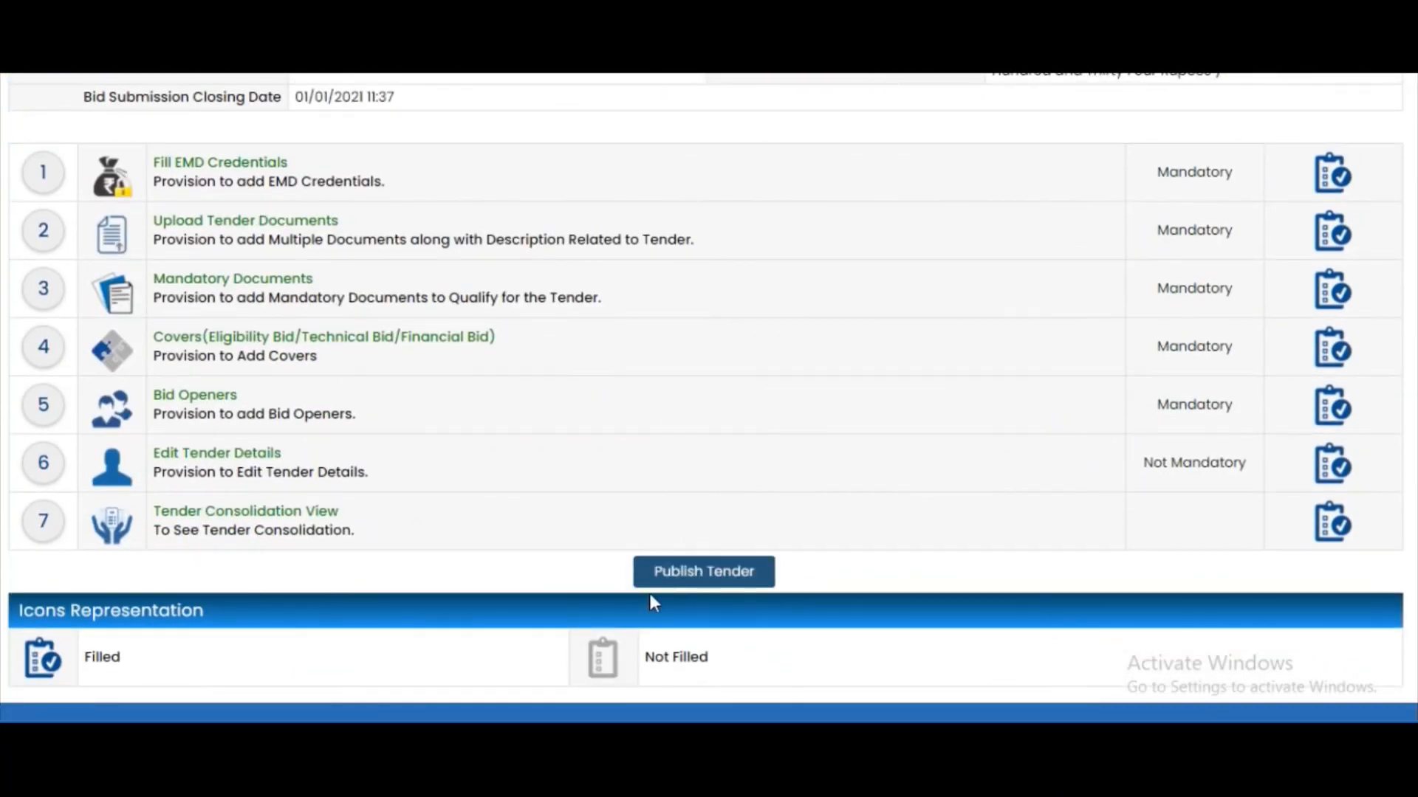
left_click(702, 579)
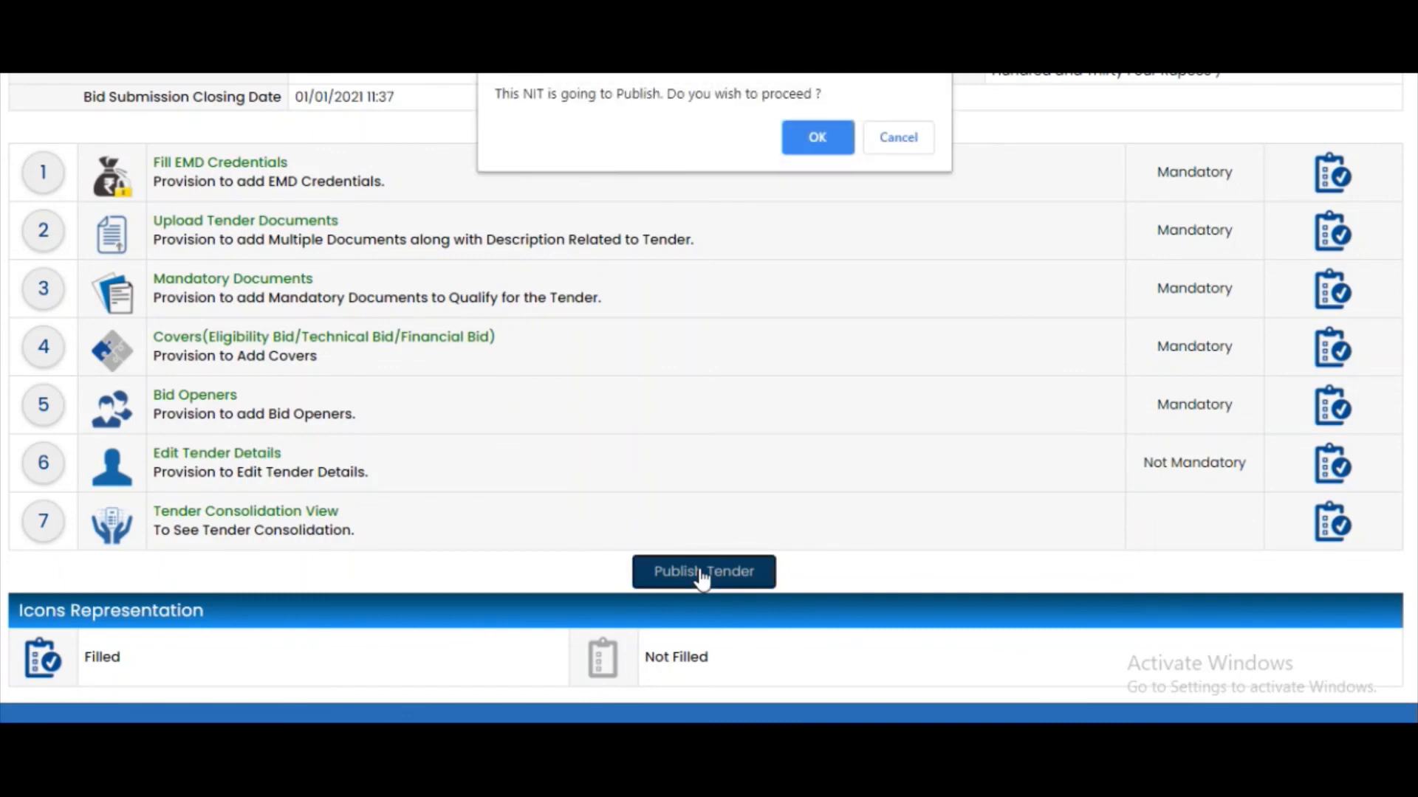
left_click(824, 137)
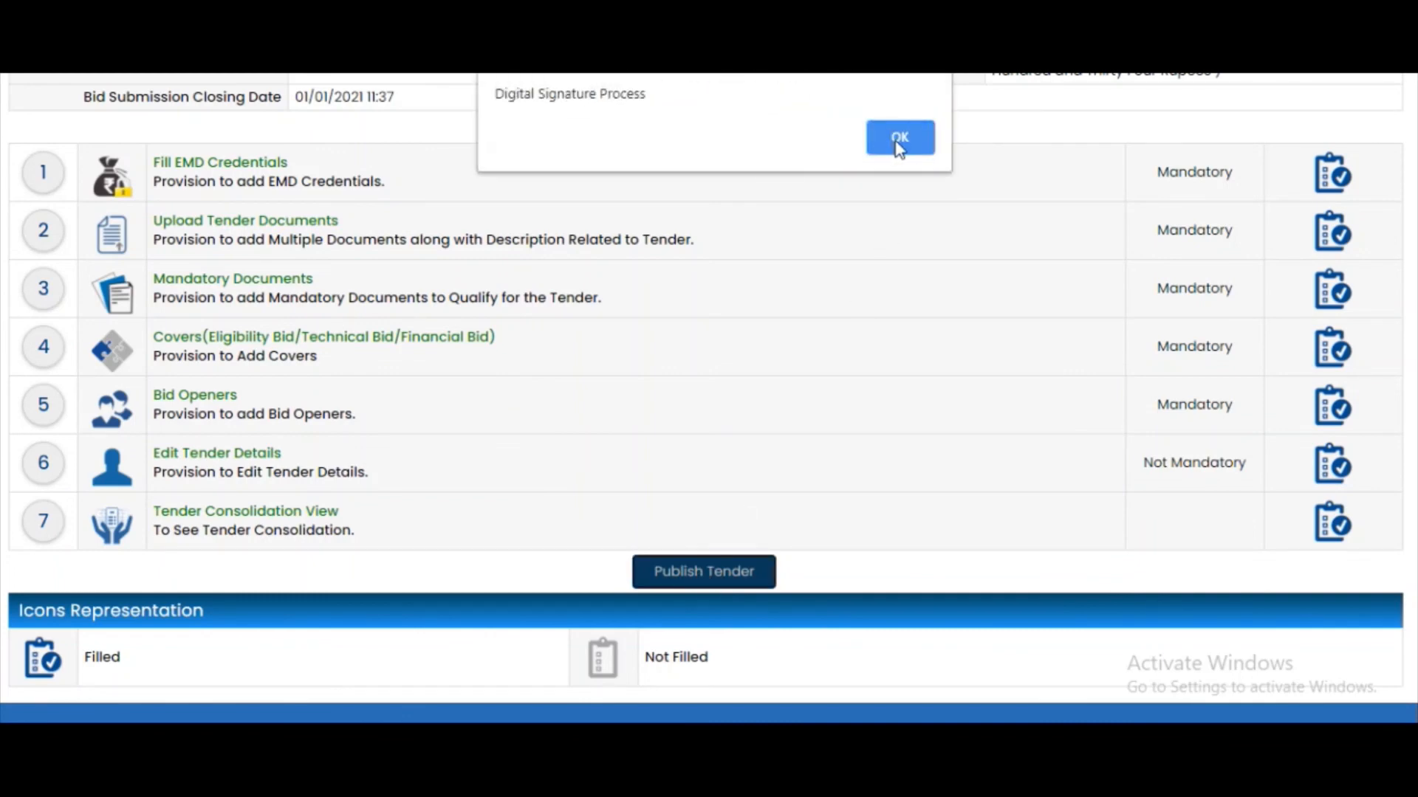
left_click(897, 140)
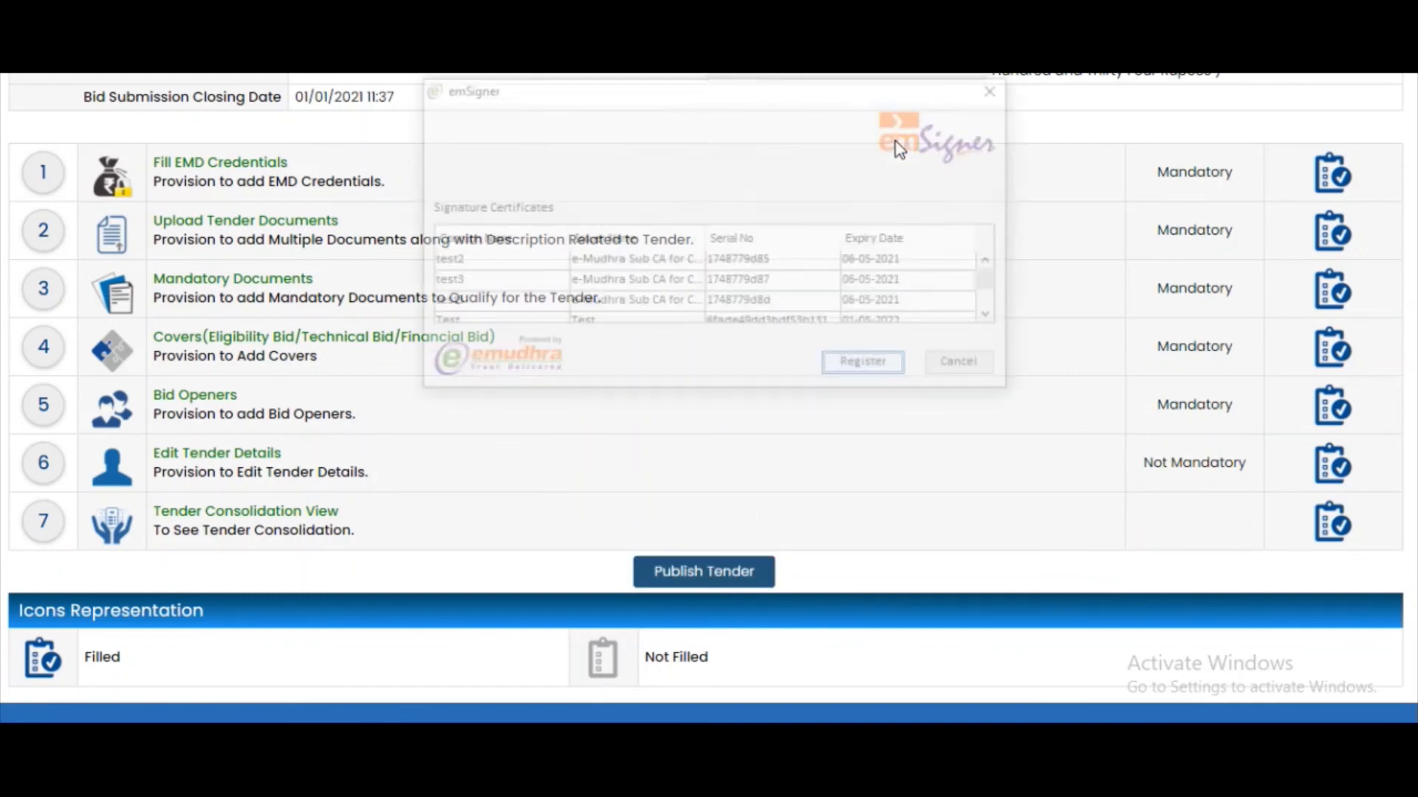
left_click(545, 285)
left_click(860, 367)
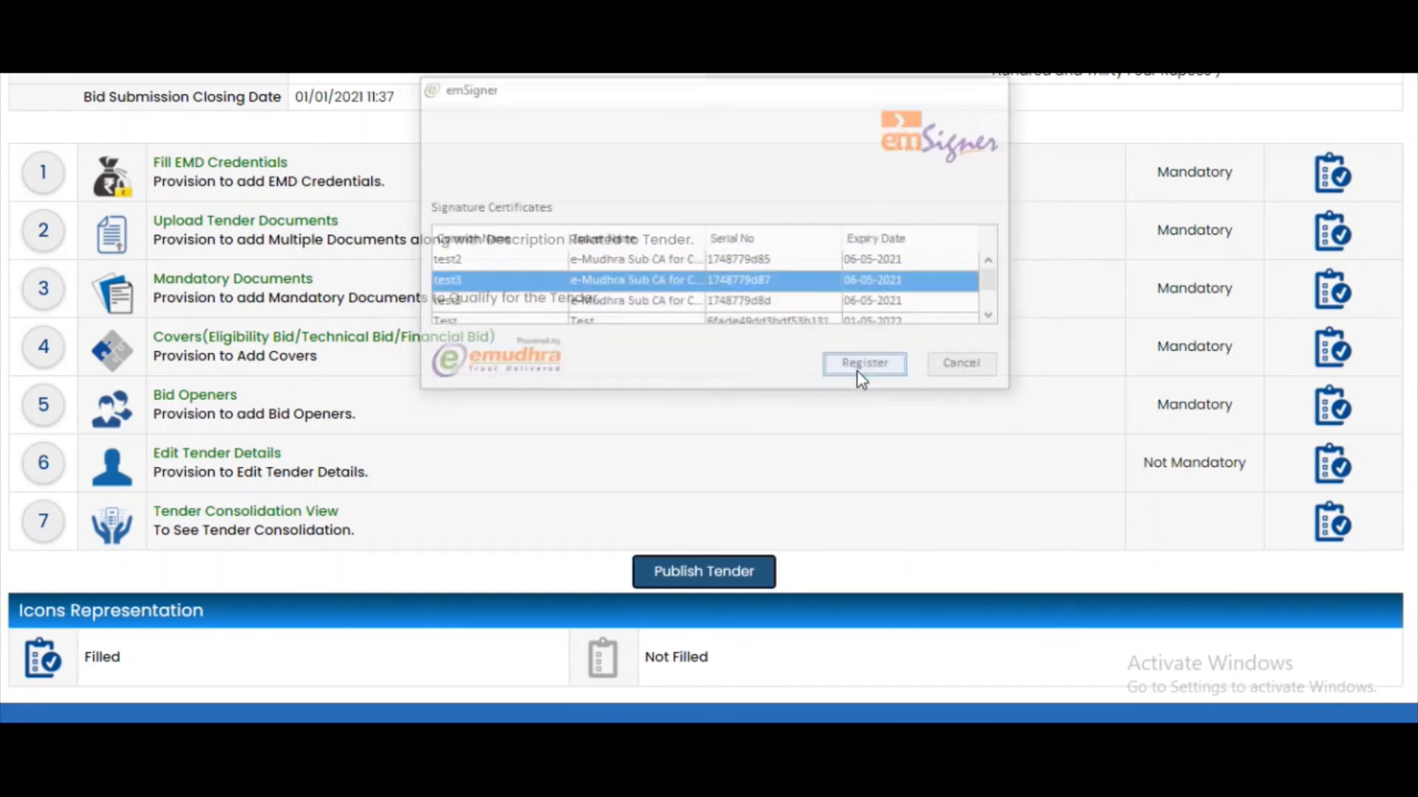